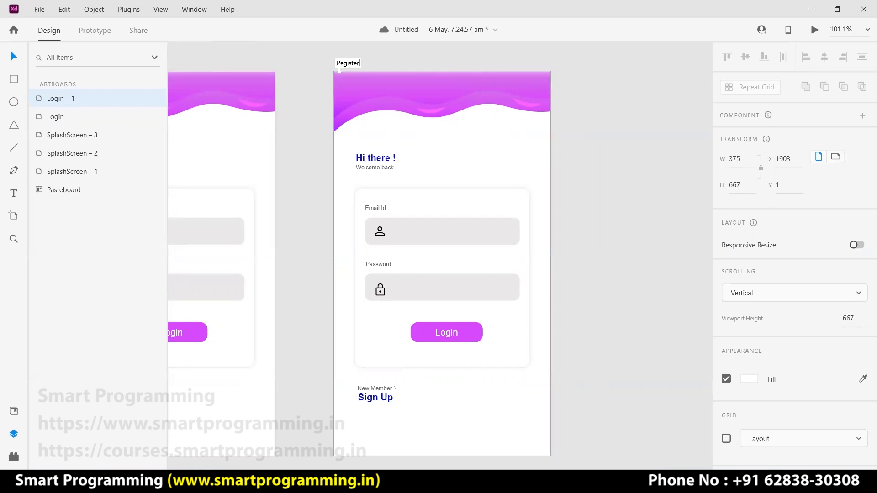
Name the duplicated login artboard "Register" and change its heading text to "Welcome !".
key(Return)
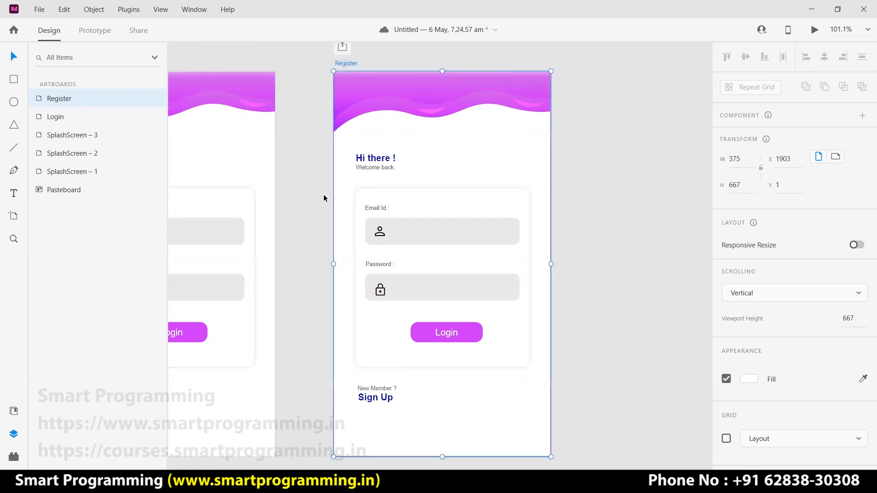
click(373, 160)
double_click(376, 158)
text(Welcome !)
key(Escape)
Replace the subtitle under the "Welcome !" heading with "Register for new user.".
double_click(389, 167)
text(Register)
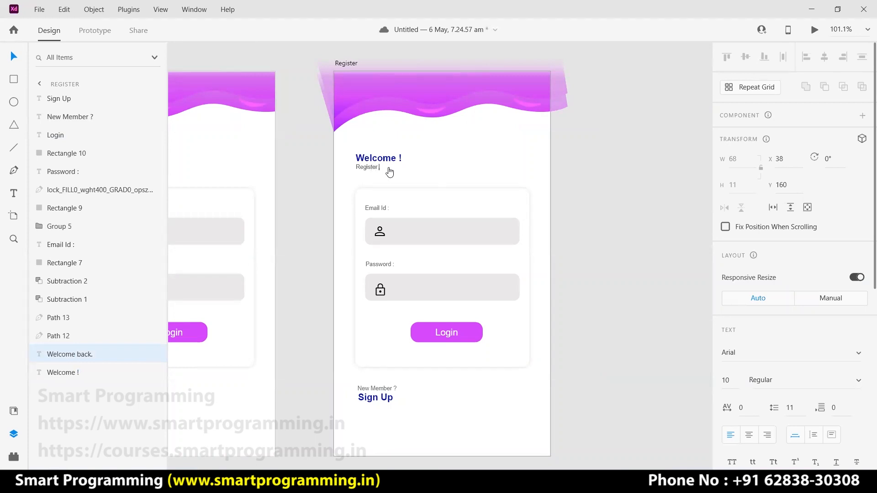
text( for new)
click(617, 199)
Change the "New Member ?" text below the form on the Register artboard to "Already Member ?".
click(373, 388)
double_click(372, 389)
click(370, 390)
key(BackSpace)
key(BackSpace)
key(BackSpace)
key(BackSpace)
text(Already)
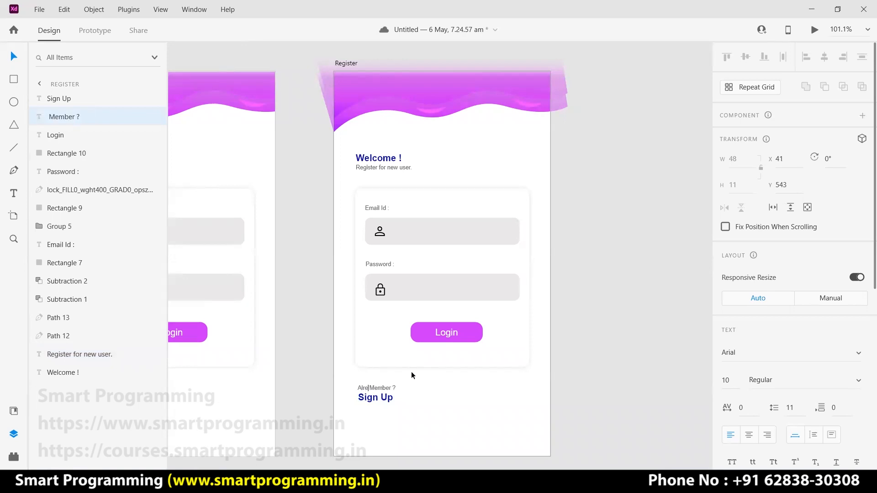
Change the "Sign Up" link text on the Register artboard to "Sign In".
click(387, 399)
double_click(387, 399)
click(382, 398)
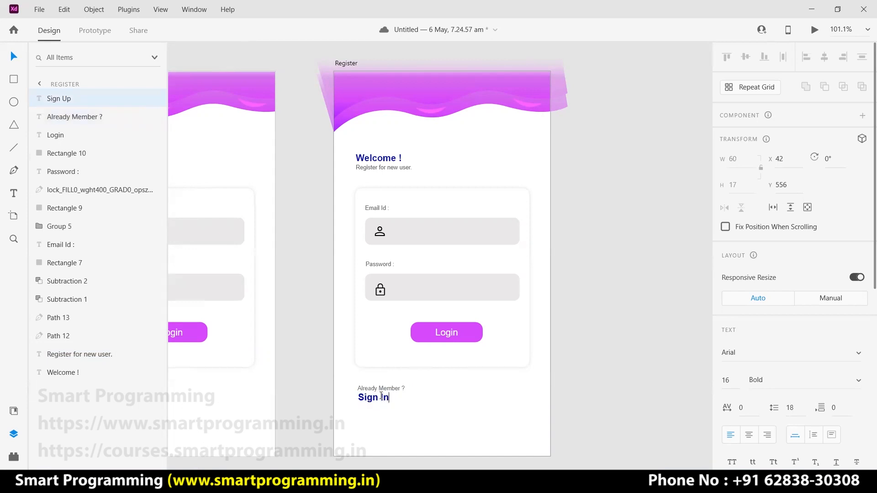
Change the form button's label on the Register artboard to "Register" and centre it on the button.
double_click(443, 333)
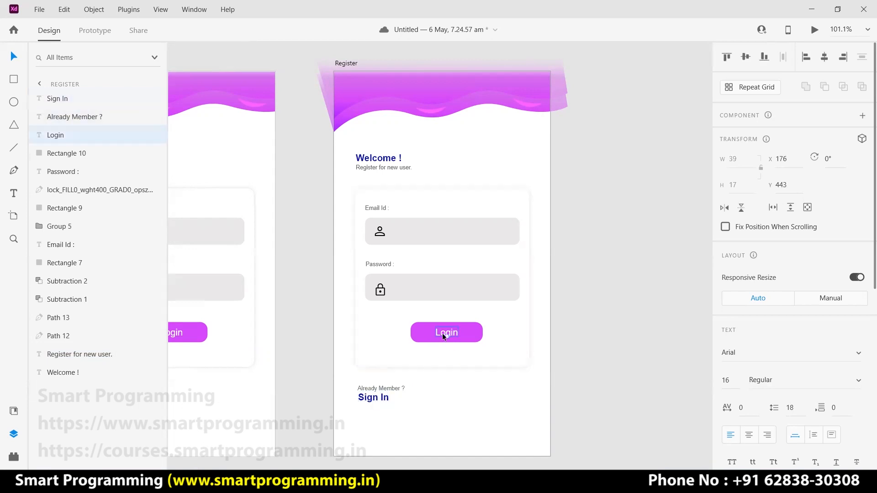
text(Register)
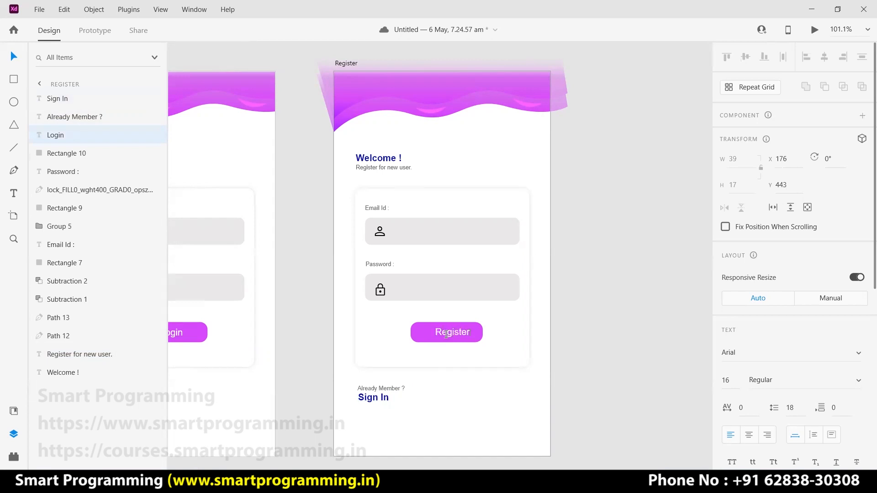
key(Escape)
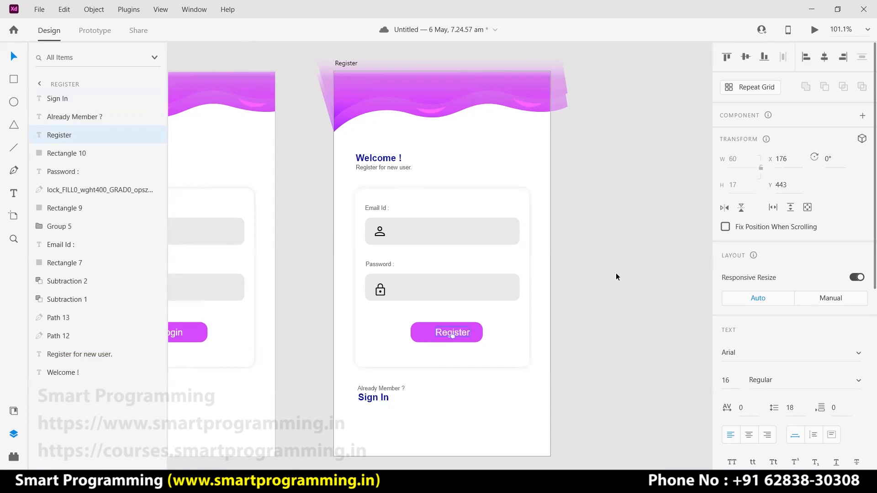
drag(458, 331, 453, 331)
click(572, 313)
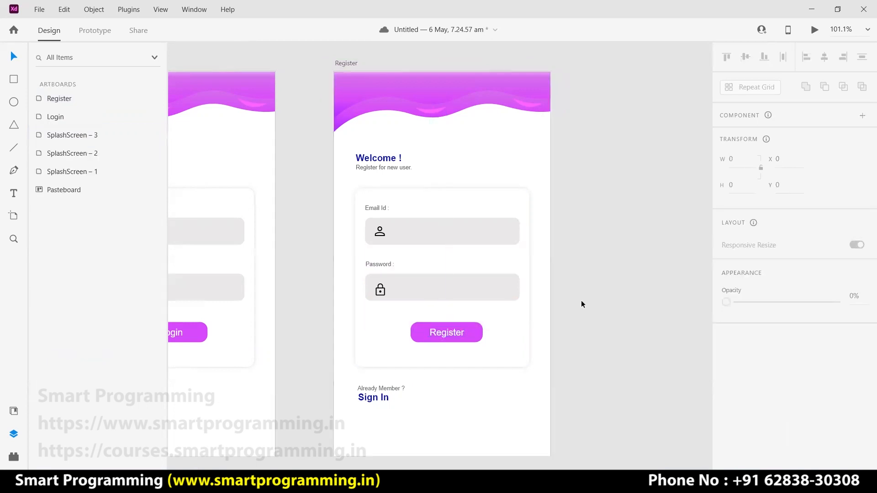
Duplicate the Register artboard and place the copy to its right at about X 2380, level with the original.
scroll(581, 300, down, 2)
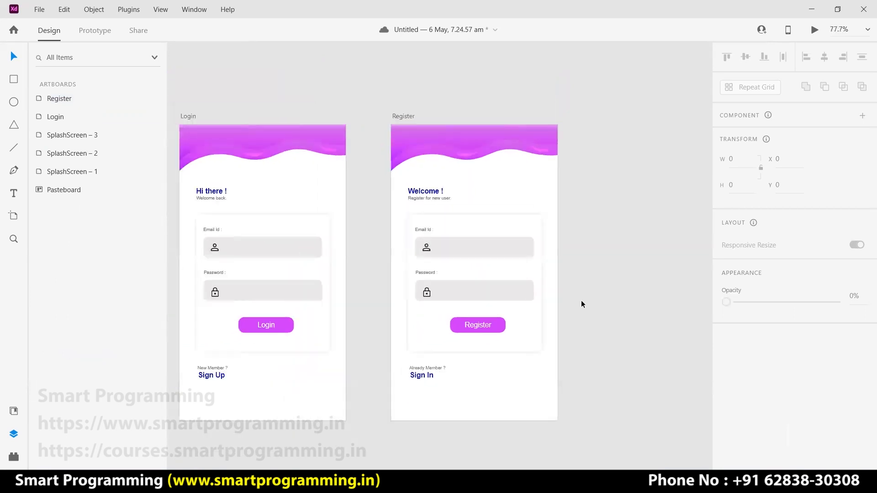
scroll(581, 300, down, 4)
scroll(581, 300, up, 3)
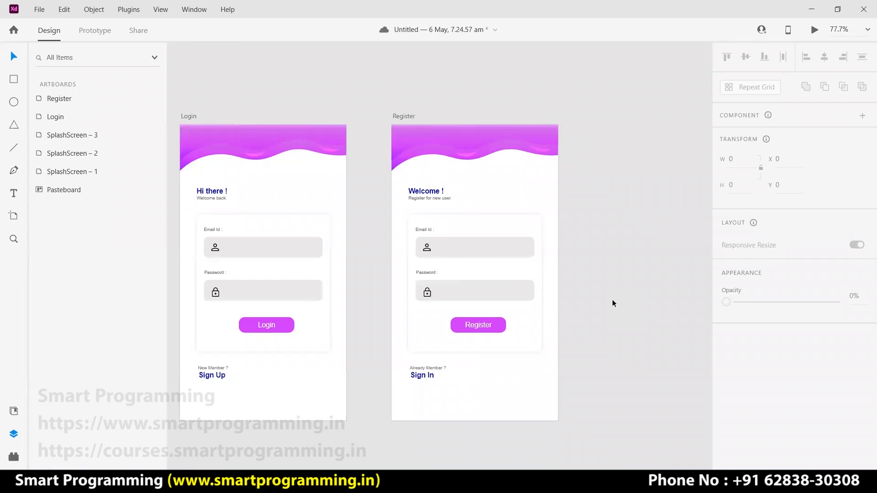
drag(641, 300, 460, 289)
click(226, 105)
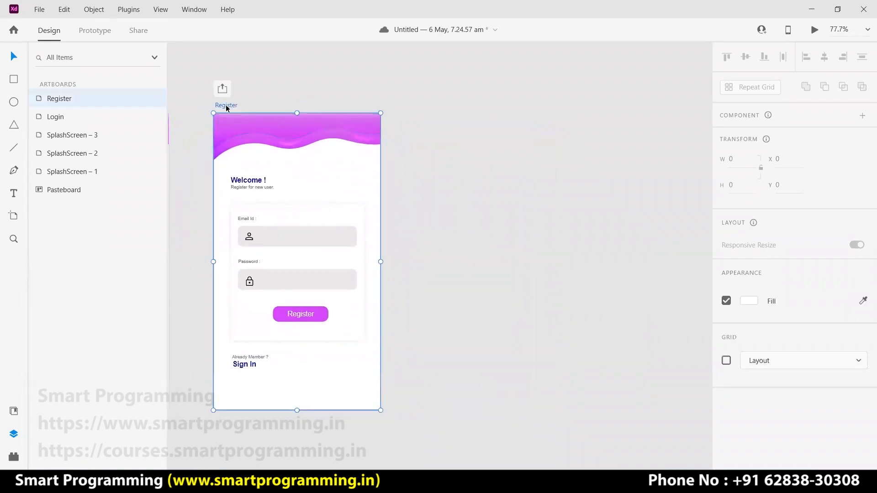
drag(229, 105, 439, 102)
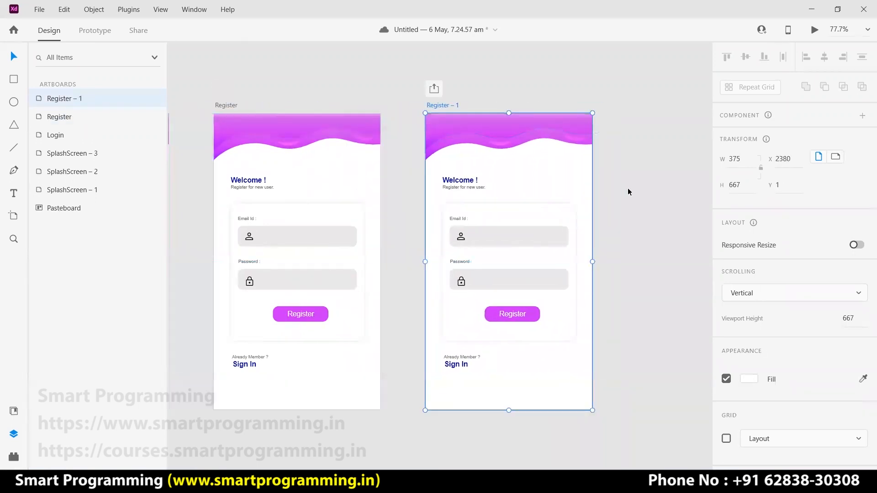
Rename the copied Register artboard to "Home".
double_click(443, 105)
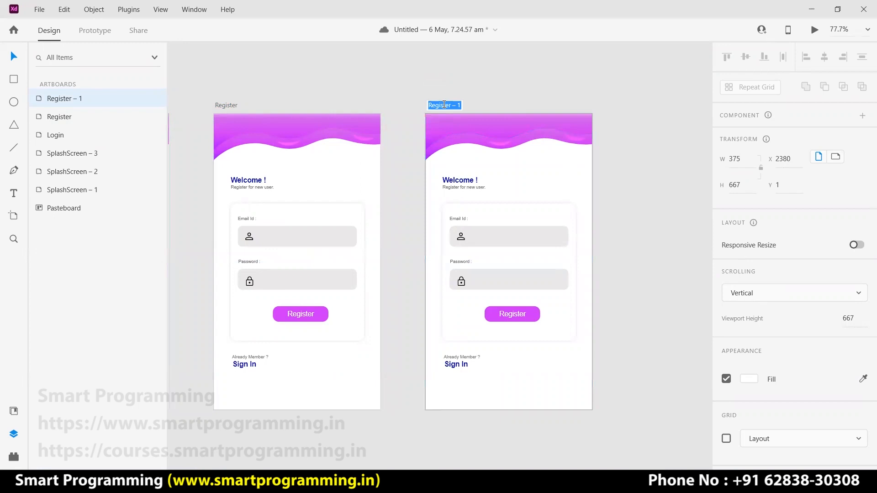
text(Home)
key(Return)
drag(619, 190, 557, 182)
click(514, 163)
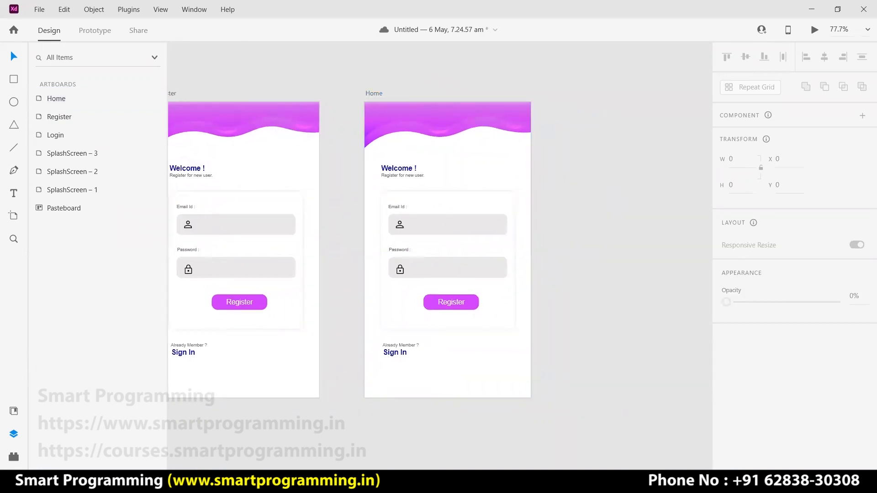
Switch to Firefox and search Google Images for "ecommerse home android design".
key(alt+Tab)
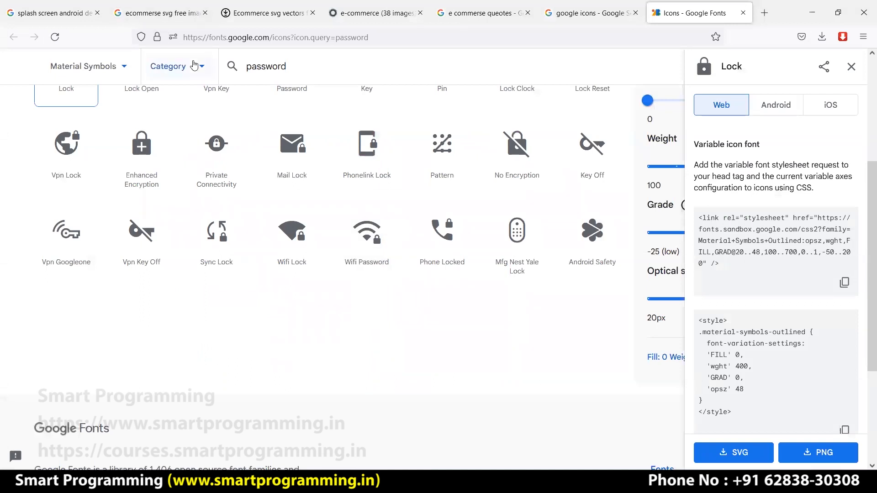
click(55, 13)
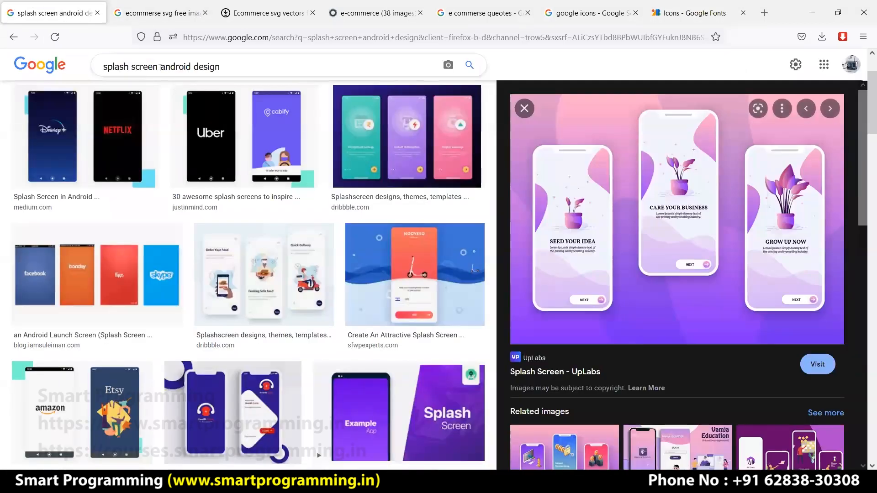
drag(158, 66, 88, 64)
text(ecommerse h)
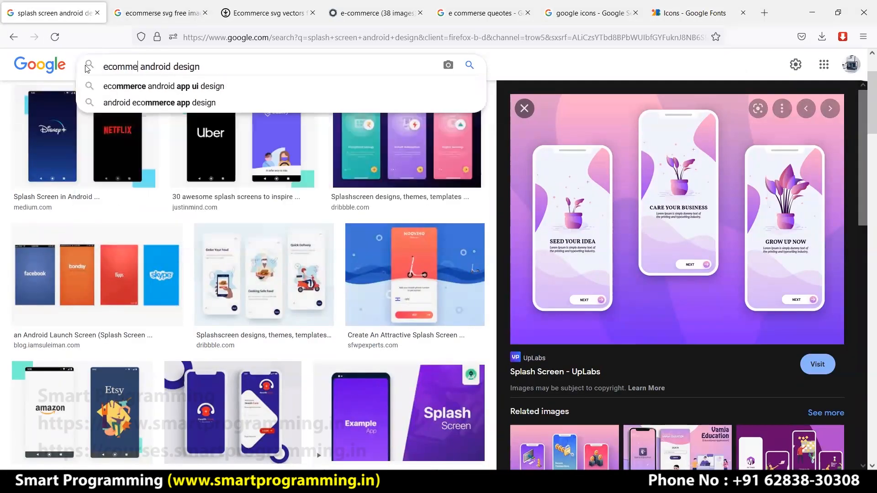
text(ome)
key(Return)
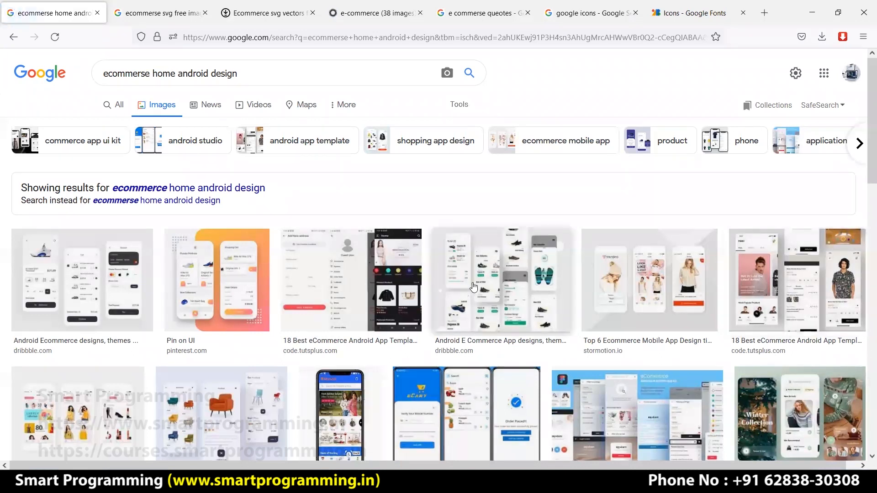
Preview the Play Store App Ecommerce image from IndiaMART and enlarge the page to 110%.
scroll(472, 289, down, 4)
click(323, 231)
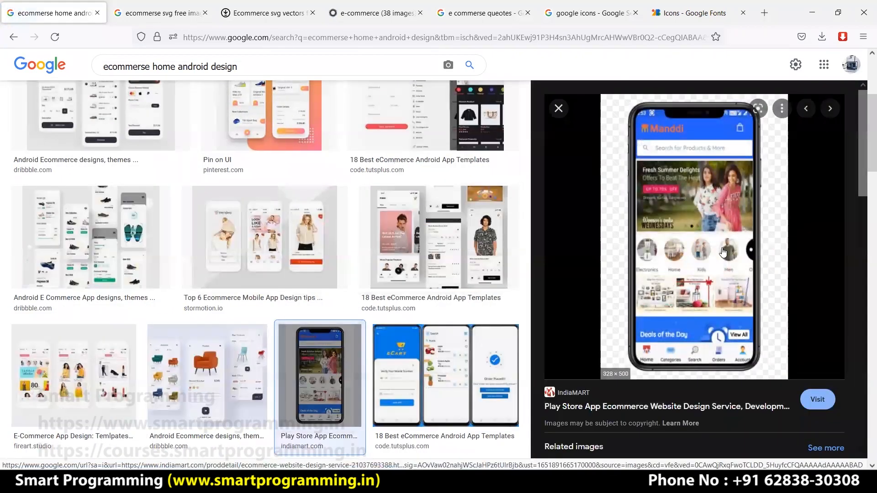
key(ctrl+plus)
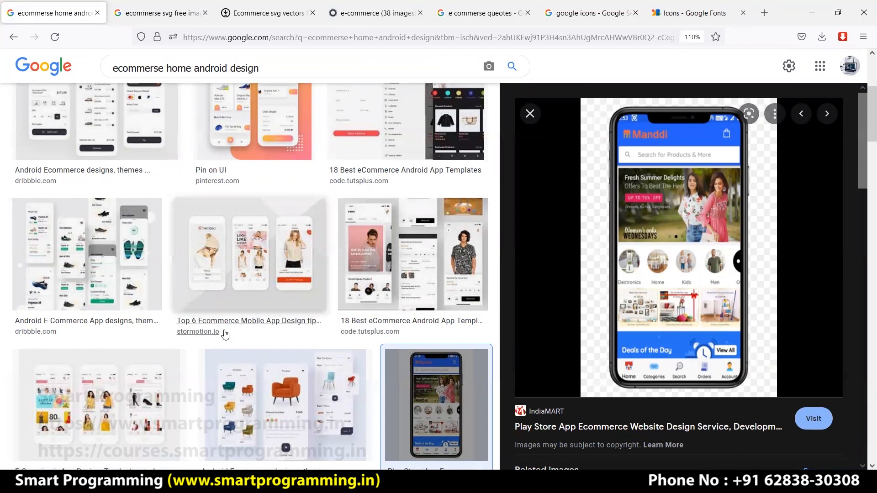
Browse the image results and the related images for e-commerce home screen layout ideas.
scroll(112, 380, down, 10)
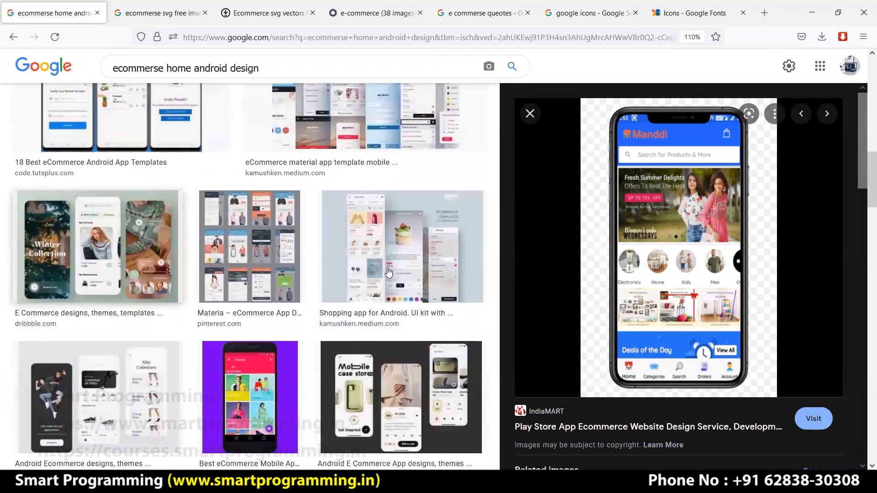
scroll(345, 288, down, 3)
scroll(349, 324, down, 5)
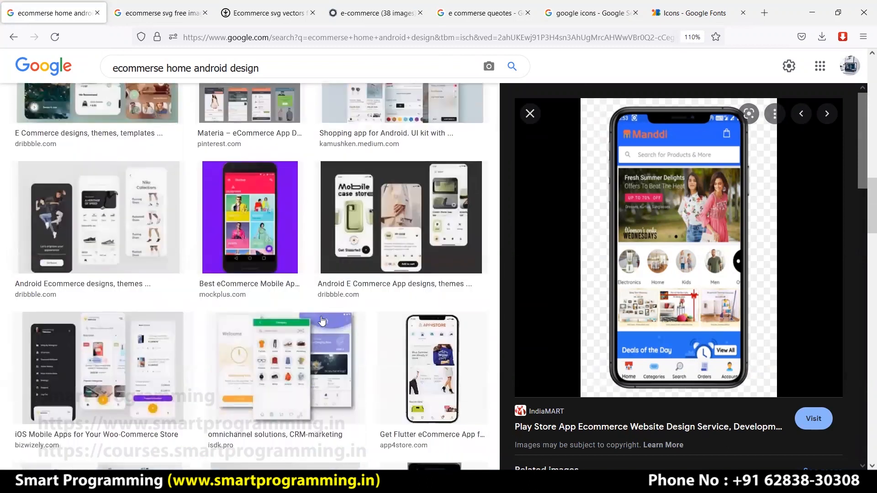
scroll(487, 323, down, 3)
scroll(715, 307, down, 6)
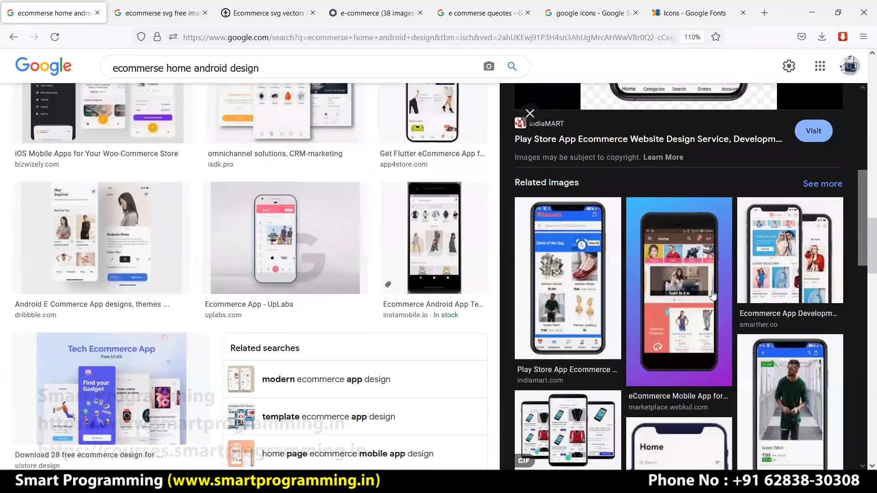
scroll(733, 285, down, 4)
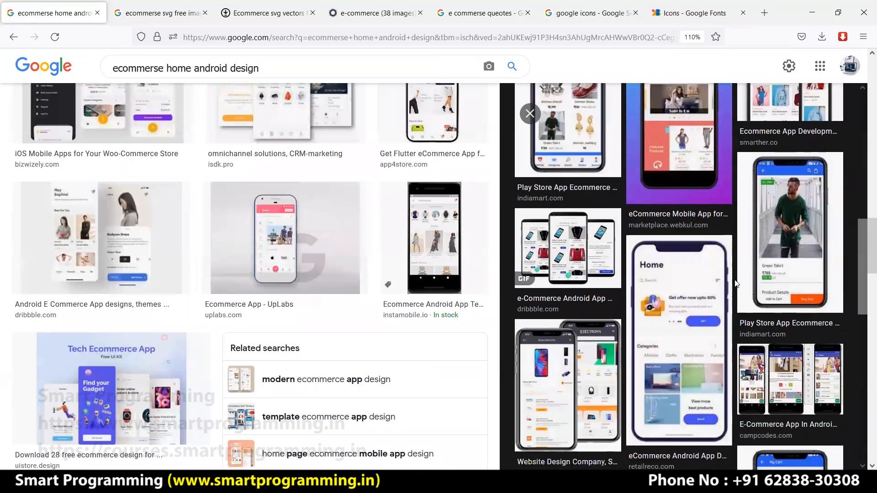
scroll(734, 285, down, 6)
scroll(367, 297, down, 4)
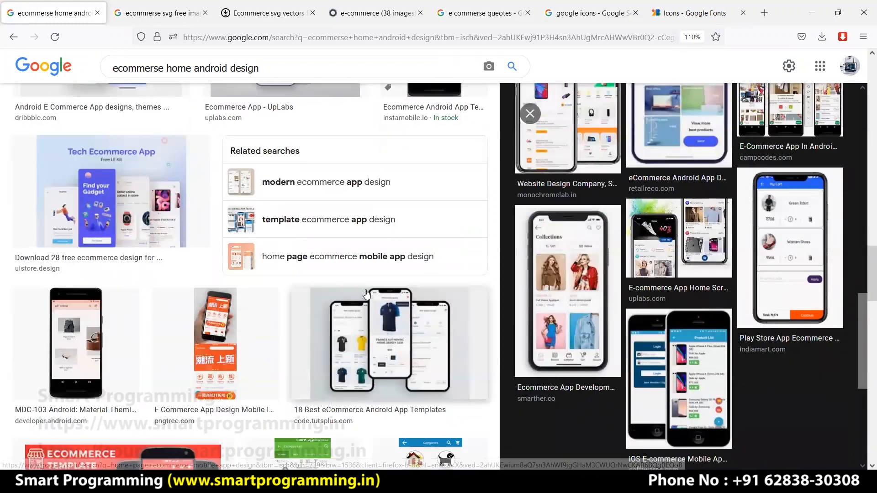
scroll(367, 294, down, 7)
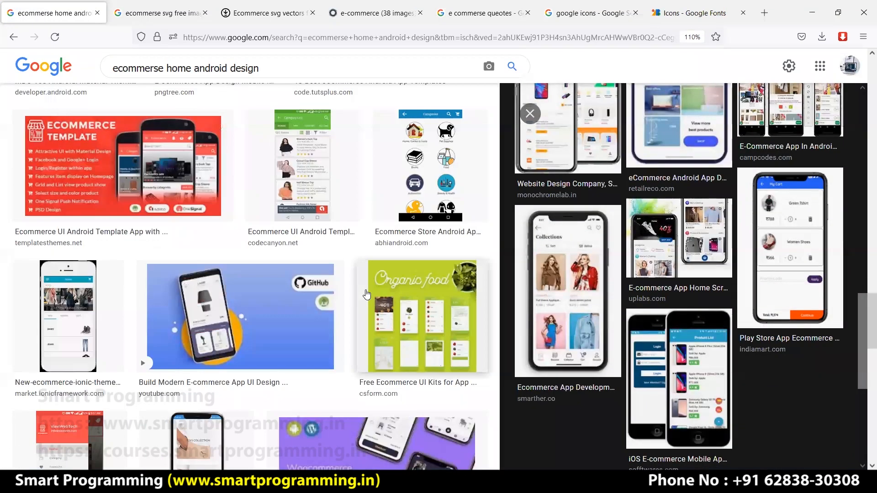
scroll(367, 295, down, 10)
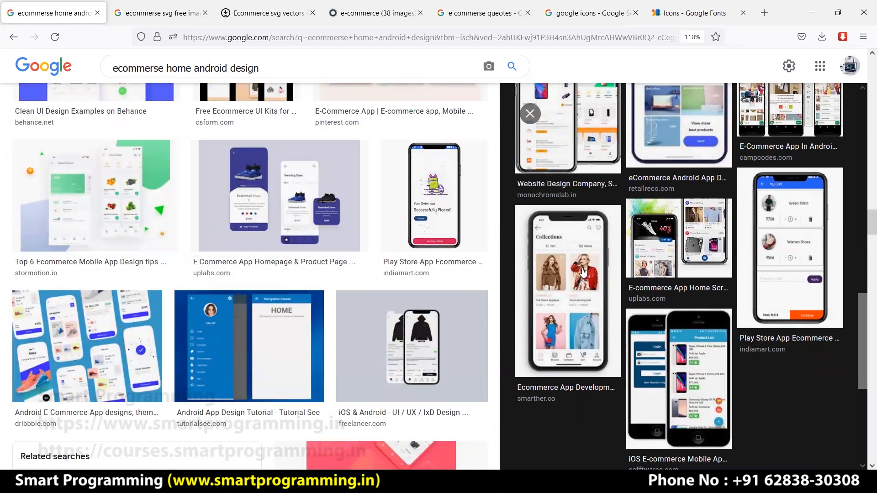
scroll(584, 273, up, 15)
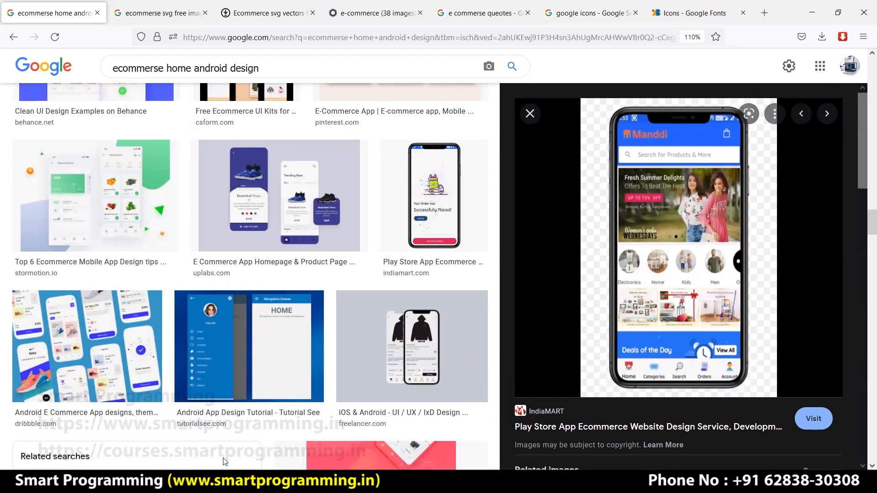
Switch back to Adobe XD and delete the purple wave shapes and both highlight curves from the Home artboard's header.
click(293, 482)
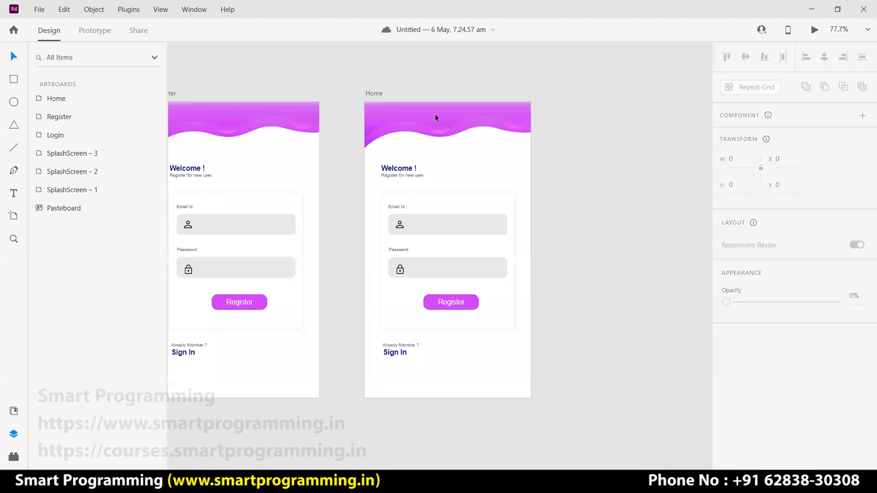
click(469, 120)
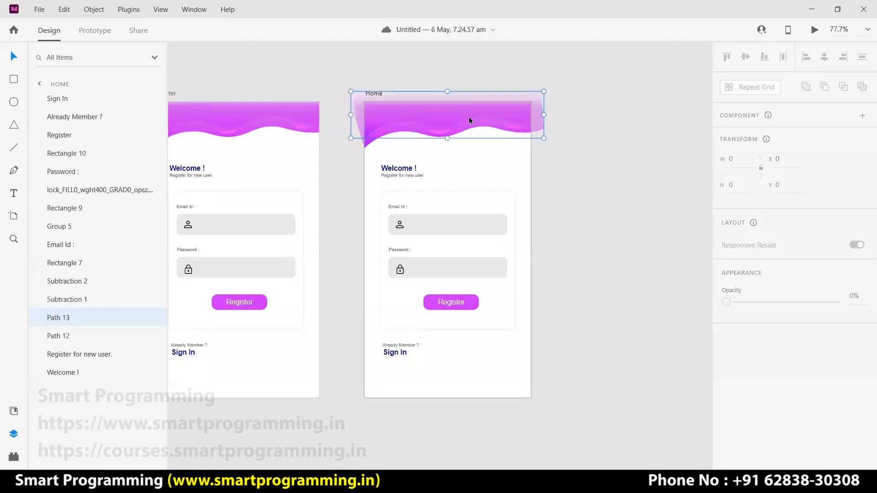
key(Delete)
click(446, 124)
key(Delete)
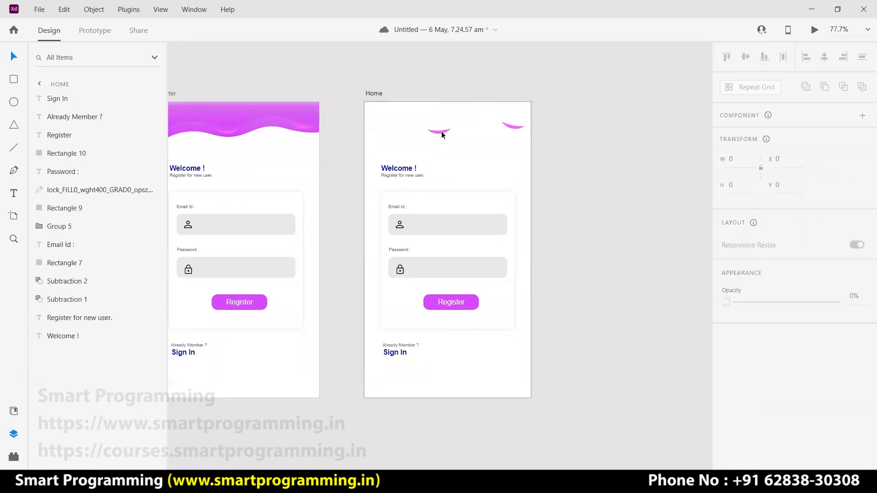
click(441, 133)
key(Delete)
click(515, 128)
key(Delete)
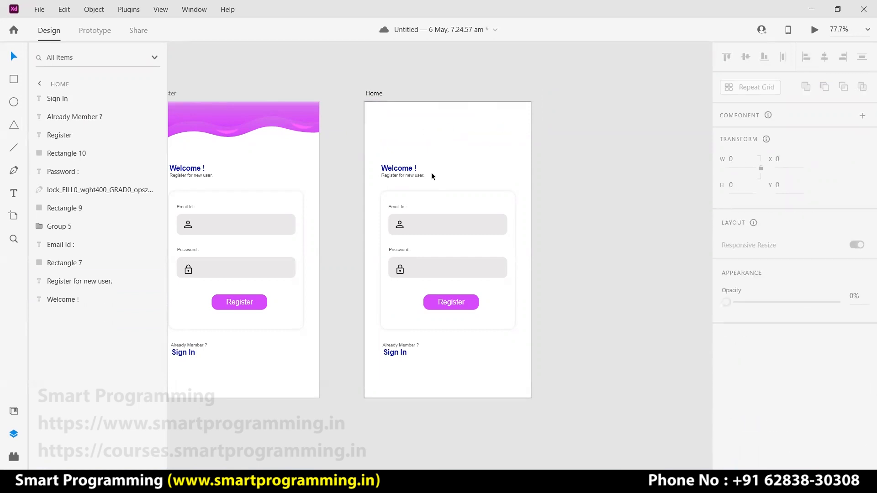
Delete all remaining text, form fields and the button from the Home artboard.
drag(357, 153, 495, 354)
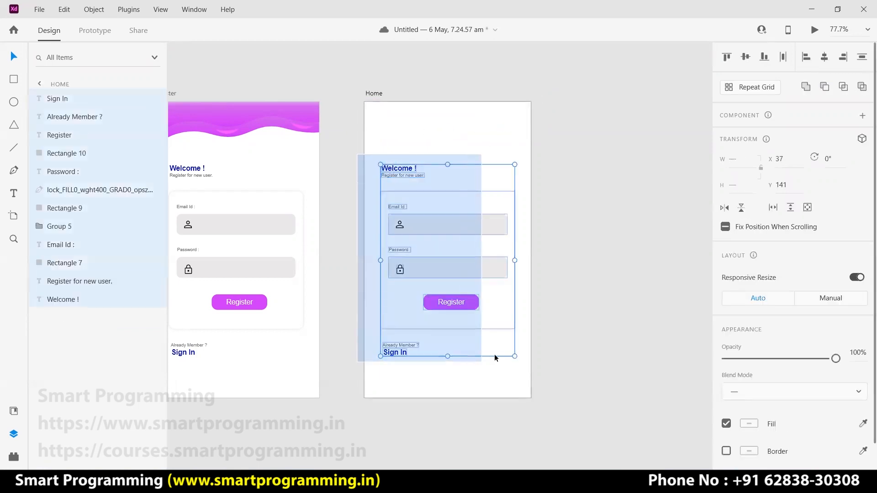
key(Delete)
click(569, 248)
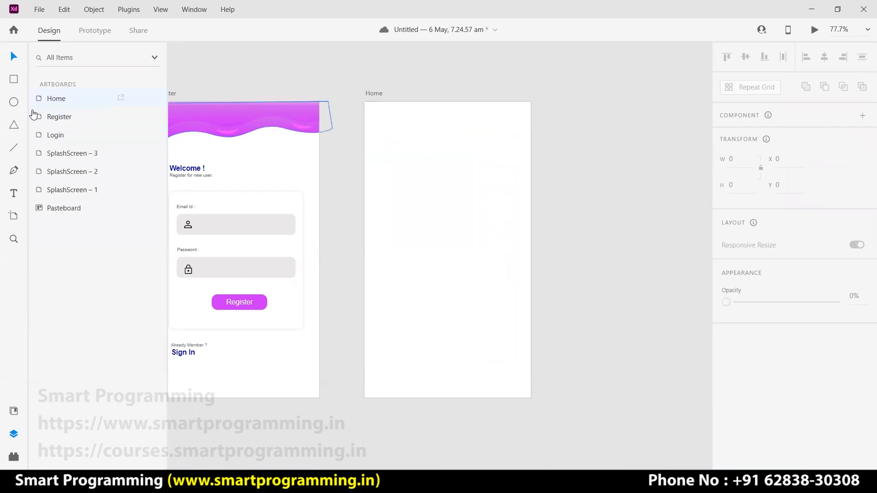
Draw a full-width header rectangle about 375 by 58 along the top edge of the Home artboard.
click(14, 79)
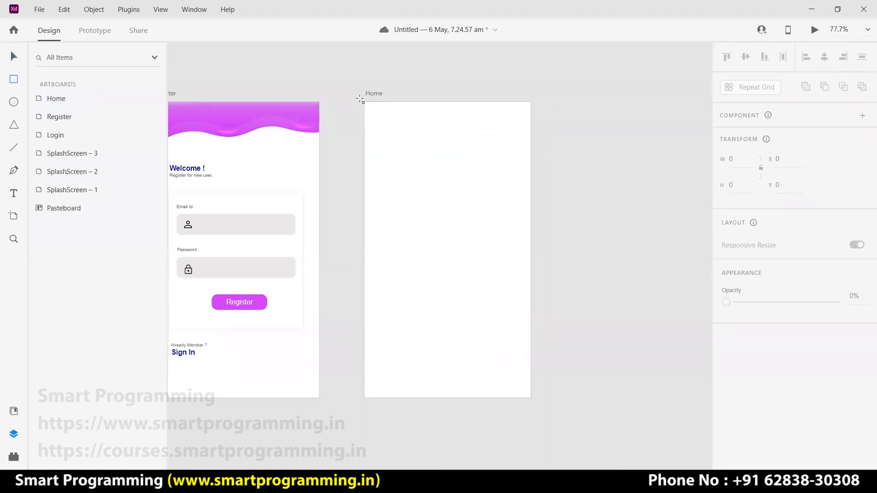
drag(364, 103, 535, 123)
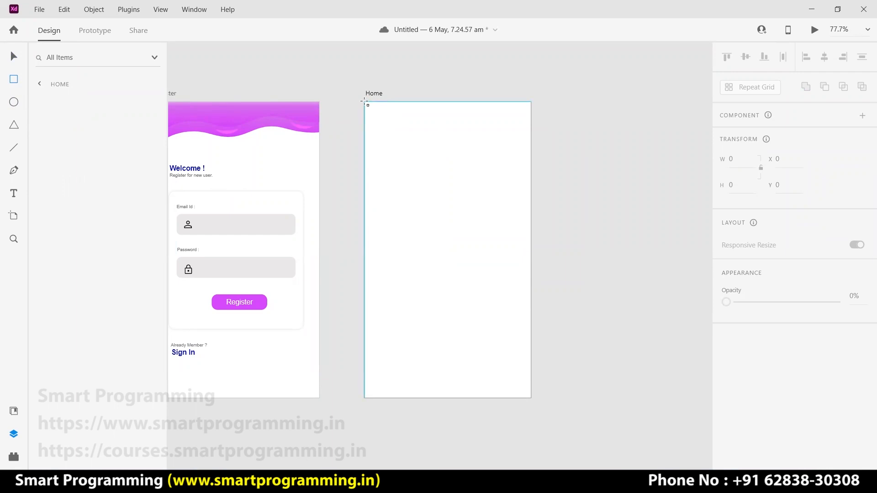
drag(365, 102, 531, 128)
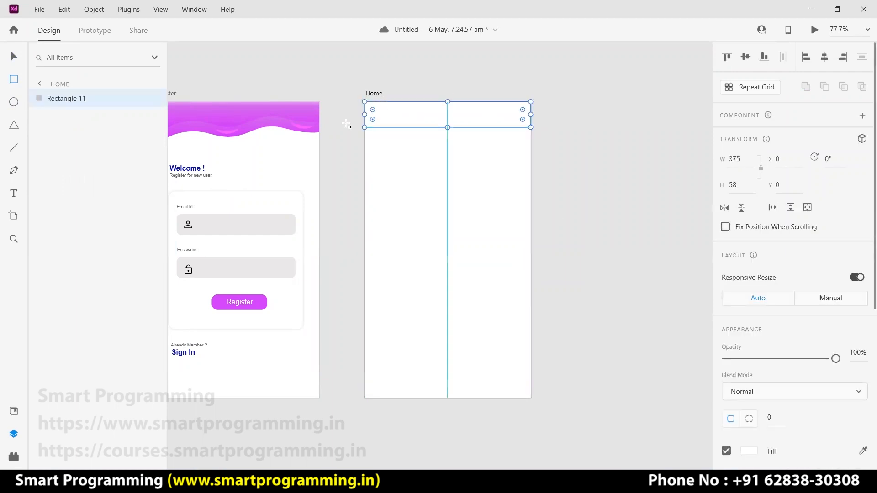
click(634, 226)
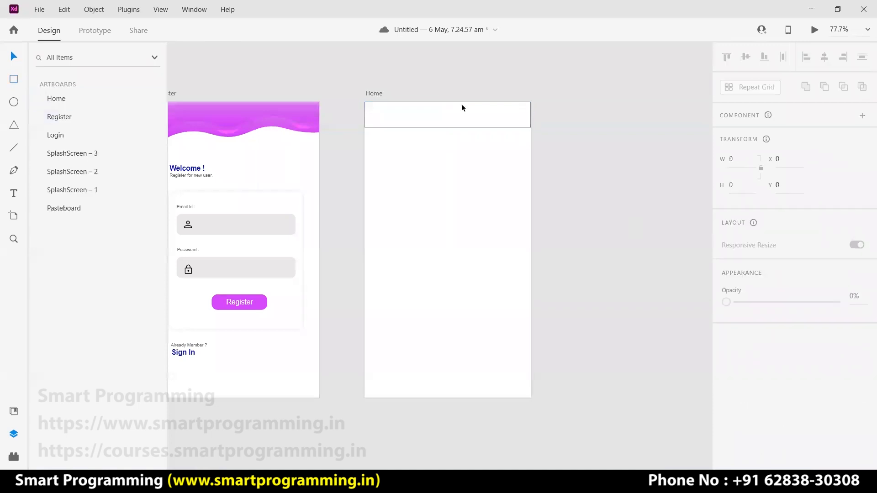
Give the header rectangle individual corner radii, rounding only its two bottom corners to 50.
click(461, 123)
scroll(808, 318, down, 5)
scroll(807, 318, down, 1)
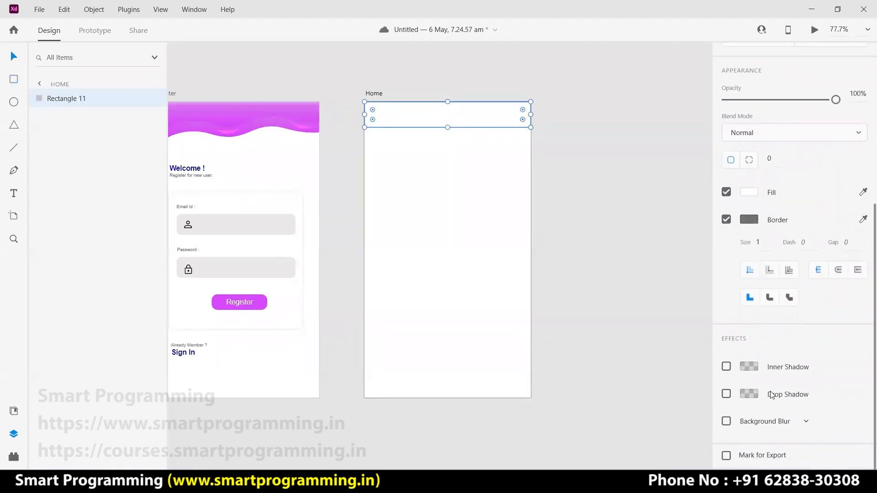
click(770, 160)
click(798, 160)
click(818, 159)
text(50)
key(Return)
text(50)
key(Return)
text(00)
key(Return)
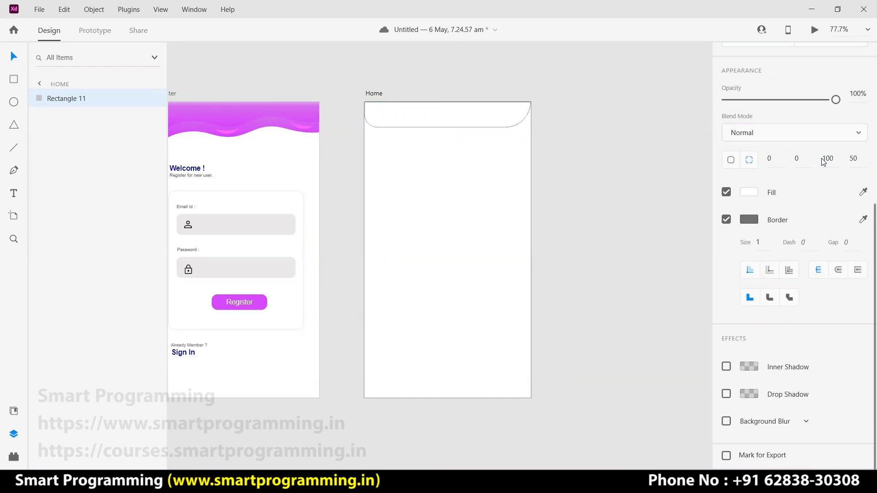
click(676, 161)
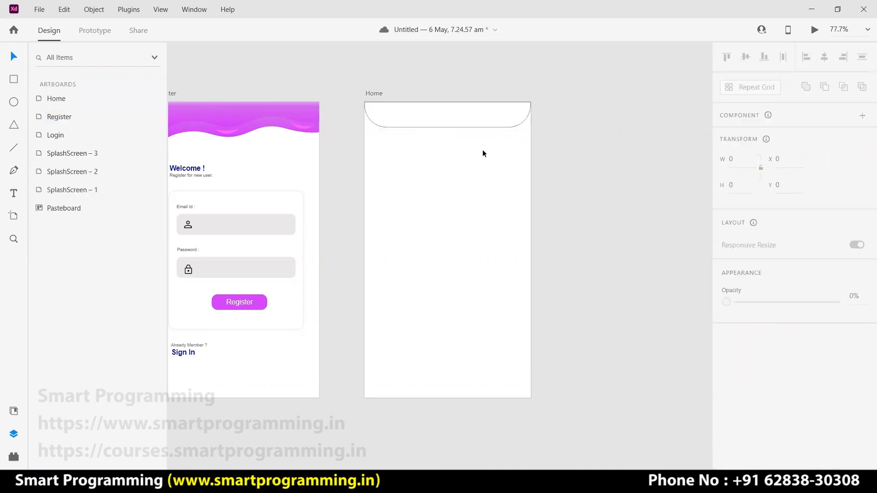
Extend the header rectangle downward to a height of about 92.
click(452, 124)
drag(452, 125, 447, 101)
click(592, 127)
Remove the header rectangle's border and fill it with the saved dark blue #0B0BA3.
click(506, 125)
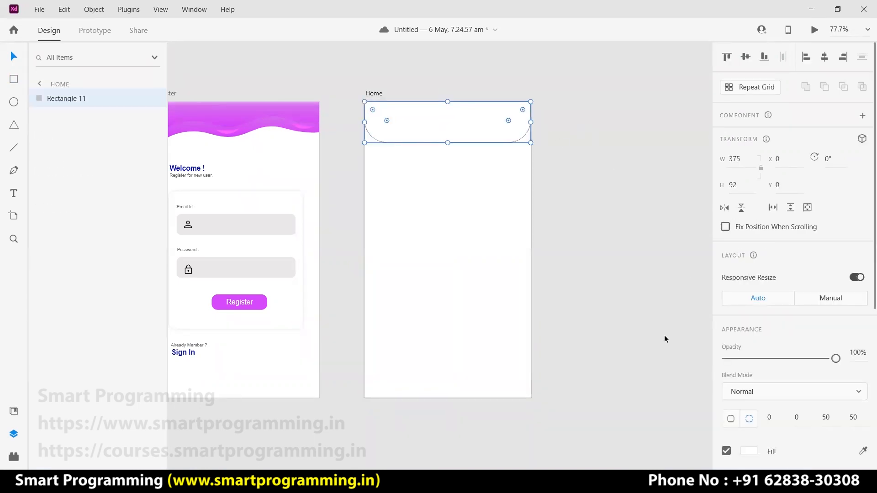
scroll(778, 442, down, 4)
click(726, 288)
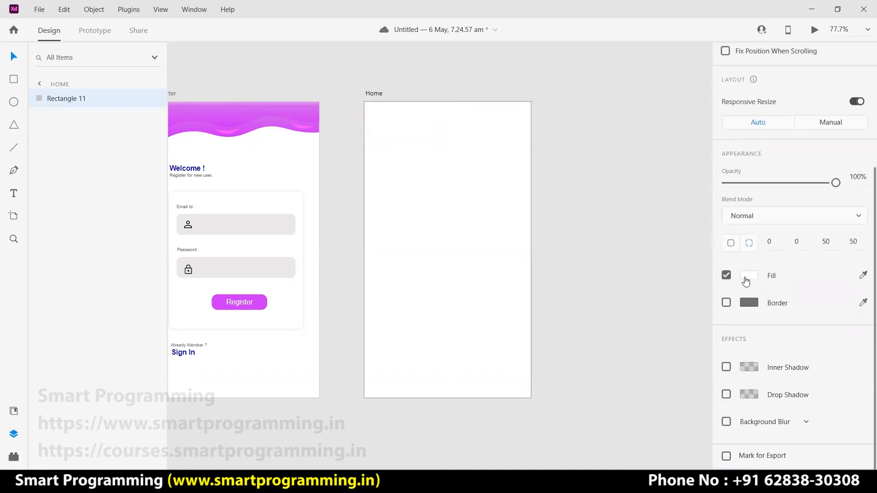
click(748, 276)
click(665, 352)
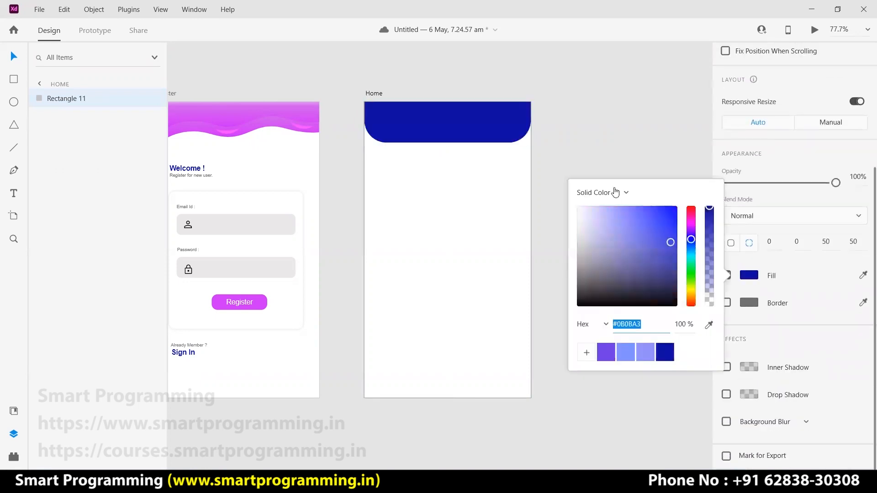
click(573, 168)
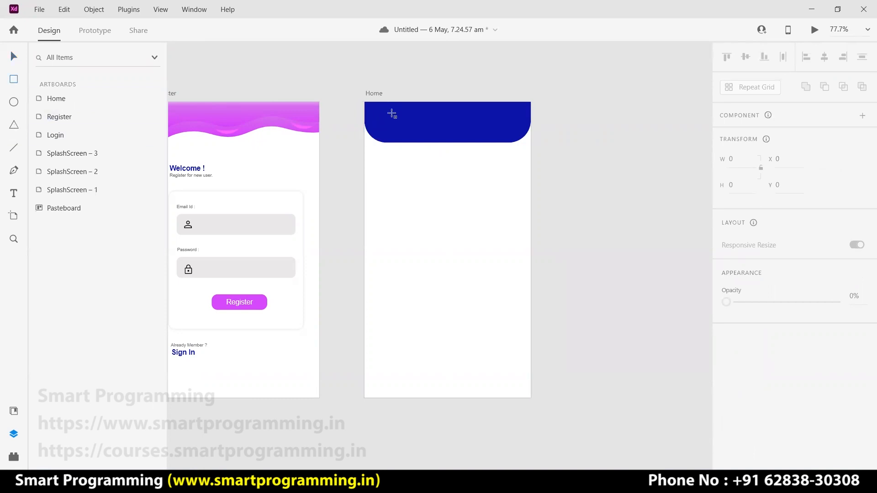
Draw a white search bar rectangle about 283 by 48 inside the blue header.
drag(388, 113, 514, 133)
drag(450, 113, 448, 109)
click(12, 58)
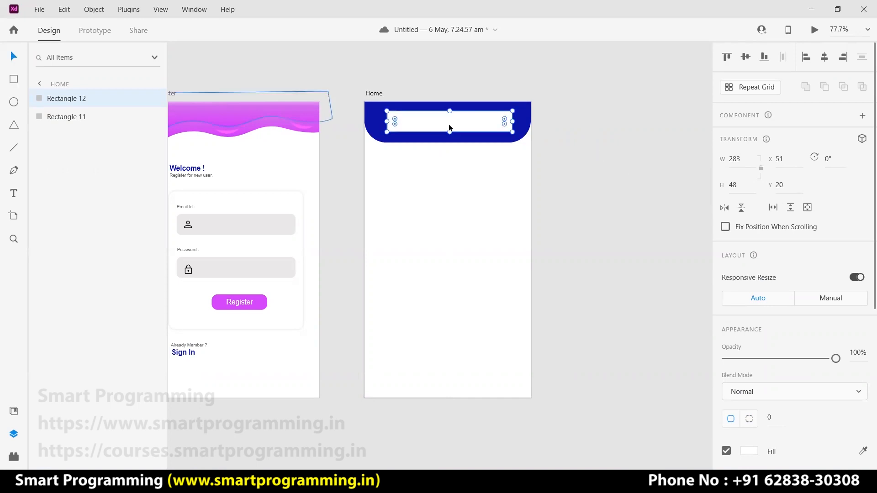
click(567, 155)
Round the search bar's corners fully so that it becomes pill-shaped.
click(488, 121)
drag(501, 120, 502, 122)
click(642, 294)
click(478, 125)
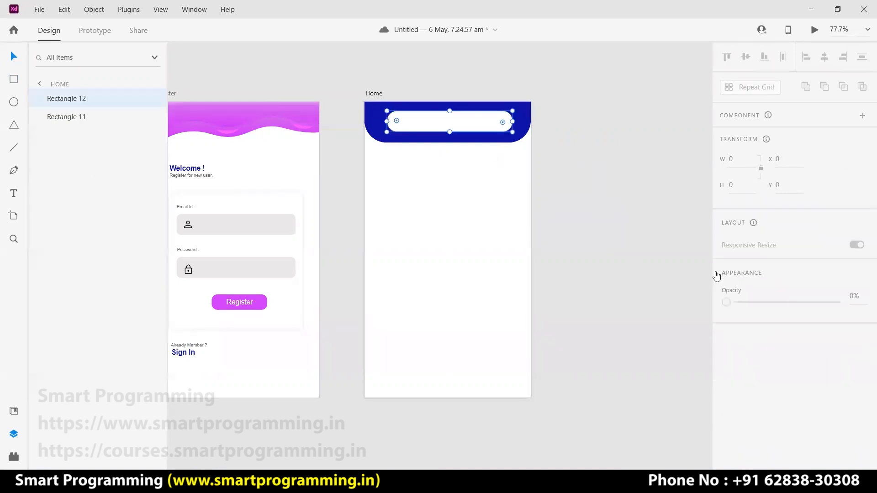
click(606, 209)
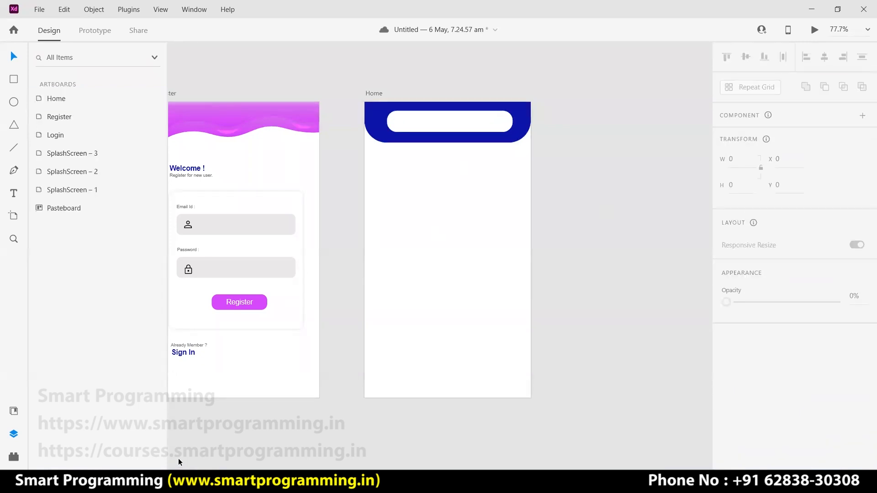
Switch to the Google Fonts Icons page in the browser and search for "search" icons.
key(alt+Tab)
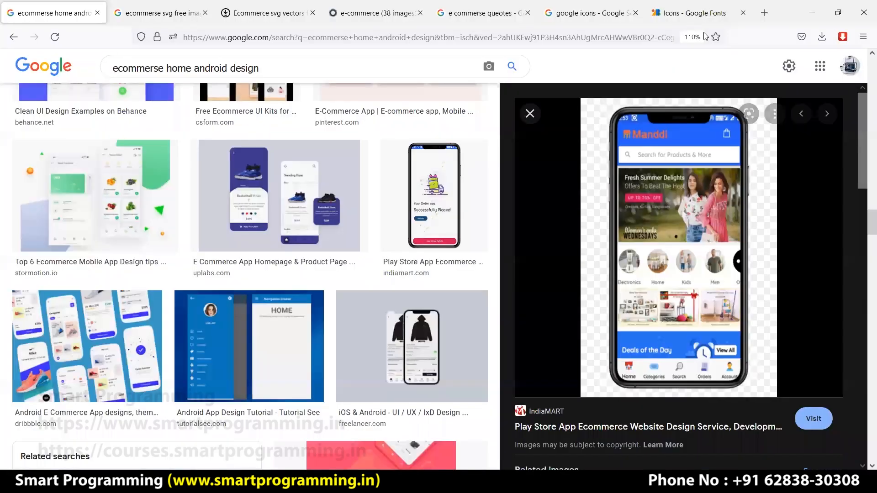
click(691, 18)
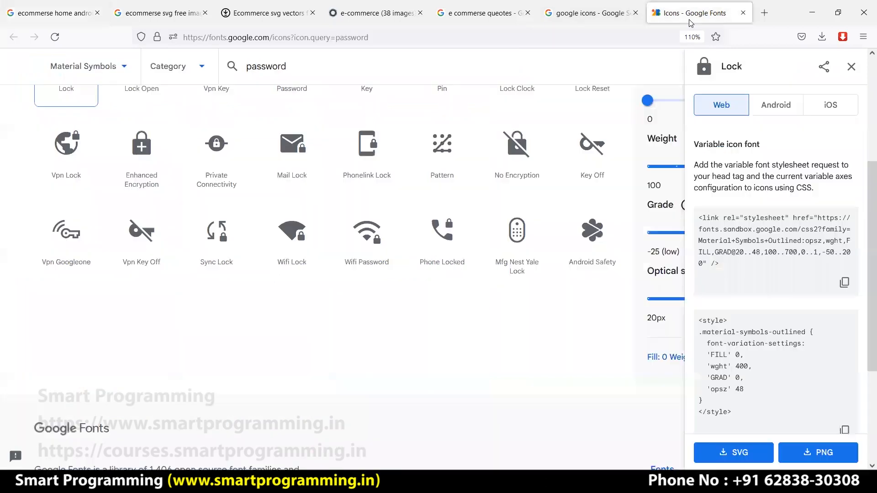
drag(286, 68, 249, 68)
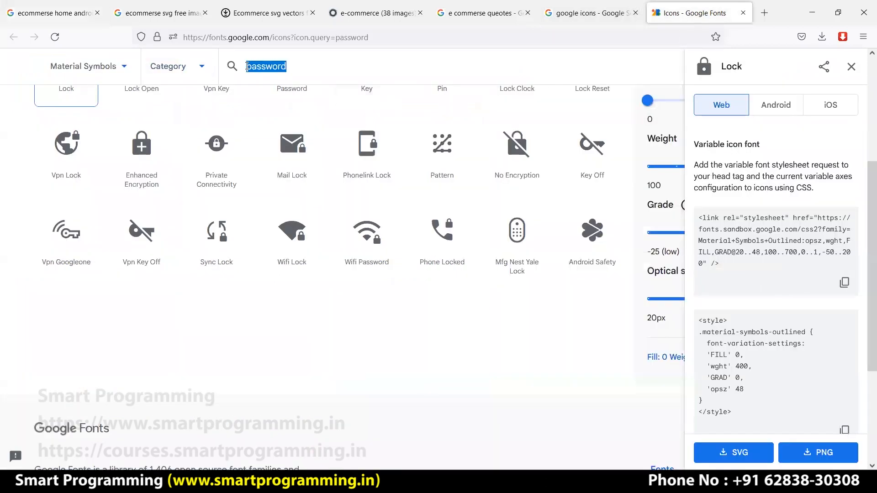
text(search)
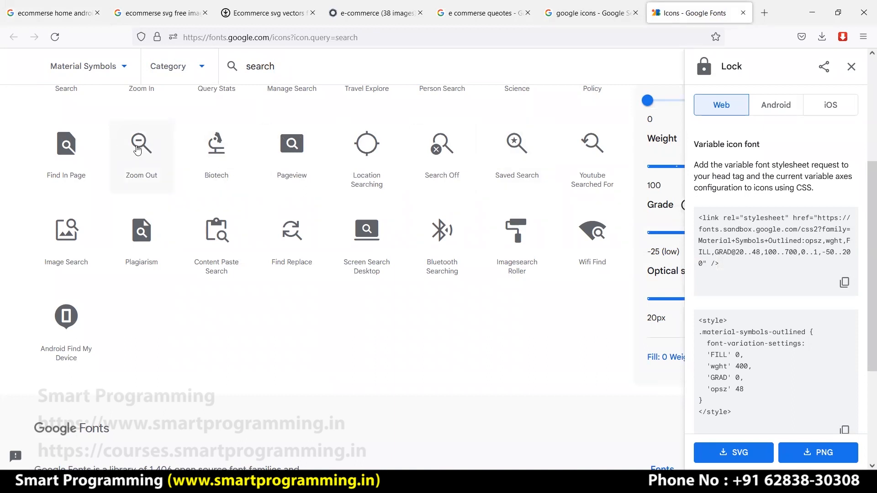
Download the Search icon as SVG and place it on the Home artboard in Adobe XD.
scroll(290, 199, up, 5)
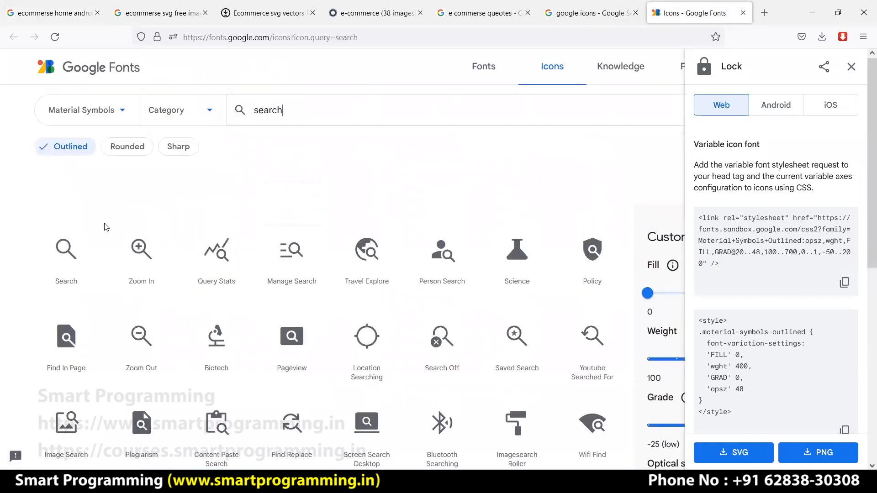
click(94, 233)
click(741, 452)
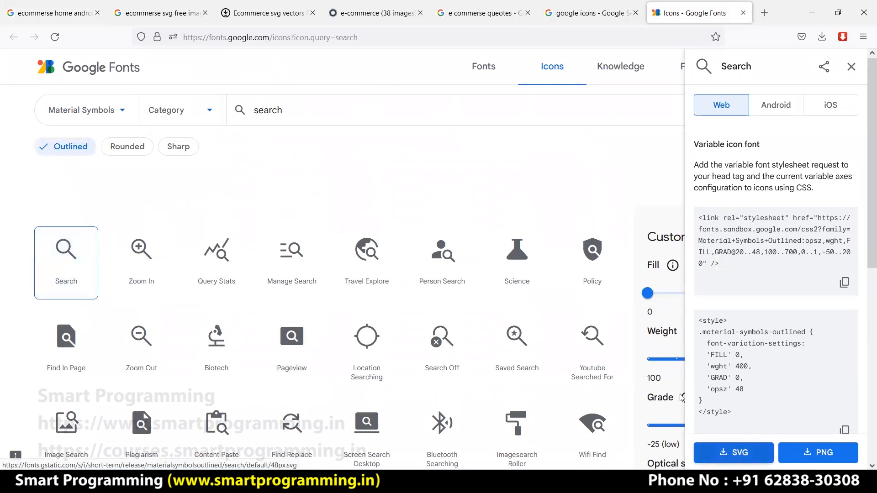
drag(471, 252, 423, 131)
click(577, 276)
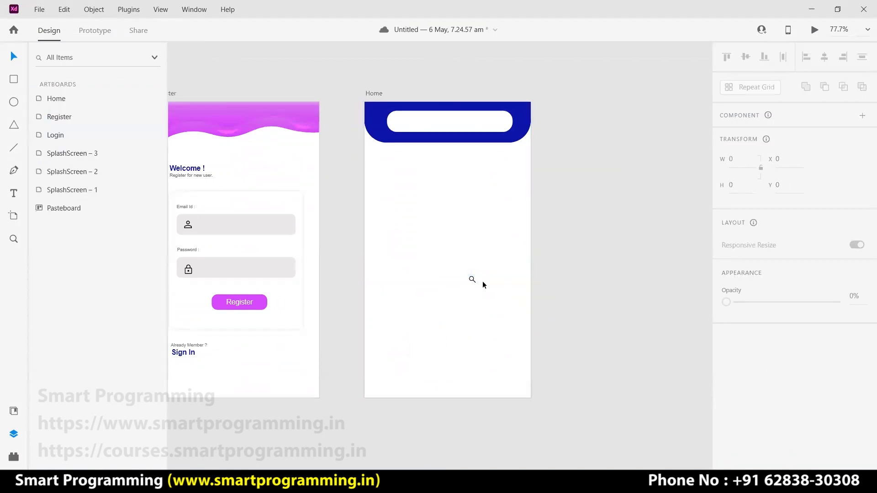
Move the search icon into the left end of the white search bar, vertically centred.
scroll(471, 279, up, 3)
click(463, 335)
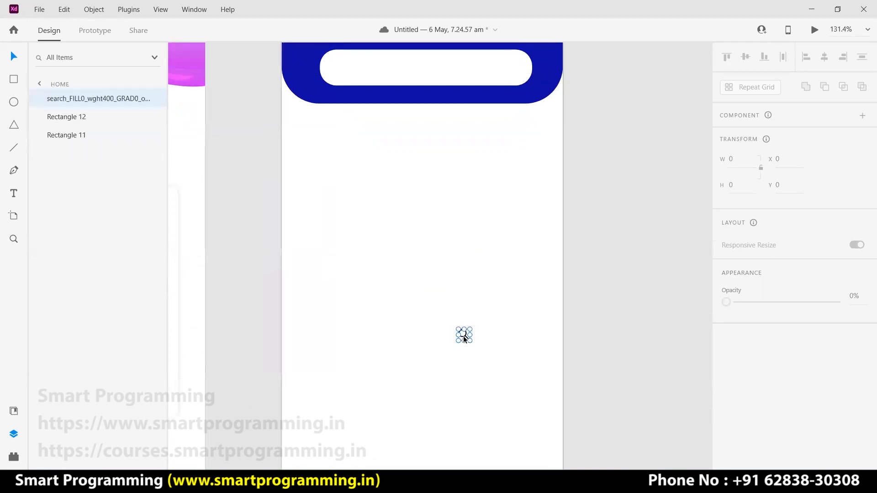
drag(464, 334, 413, 185)
drag(465, 337, 344, 71)
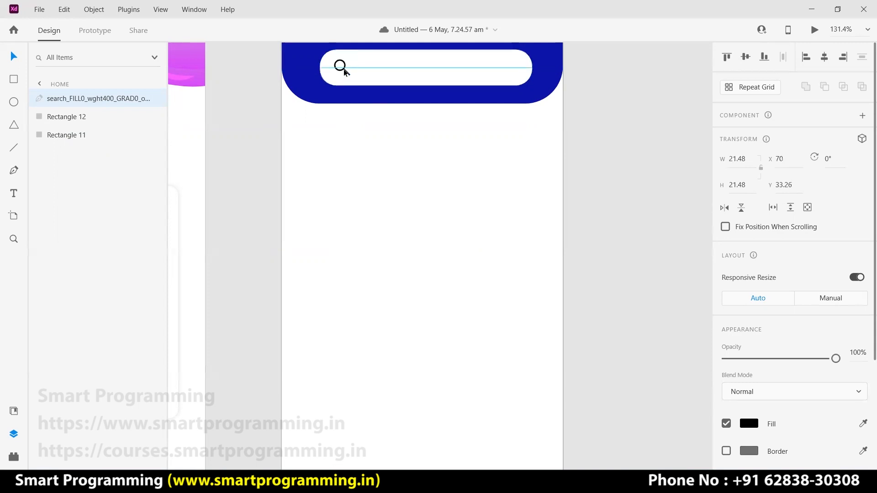
click(644, 125)
Add the text "Search Item" inside the search bar beside the search icon.
click(13, 194)
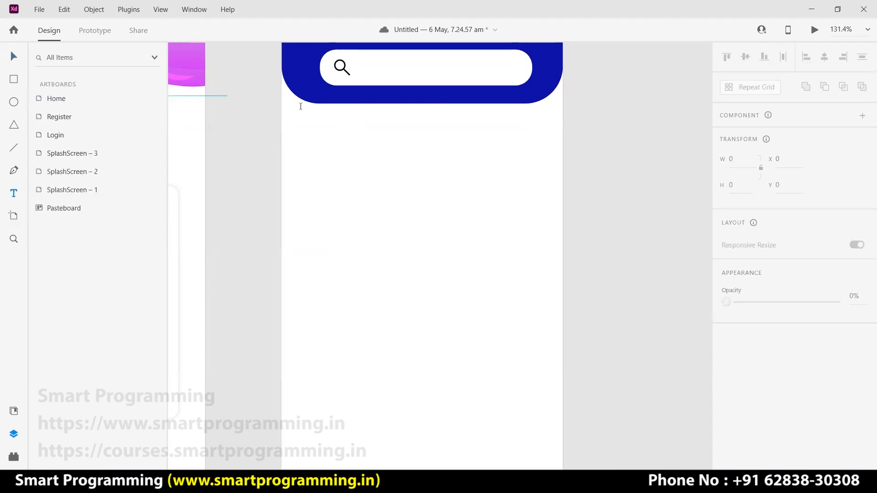
click(363, 67)
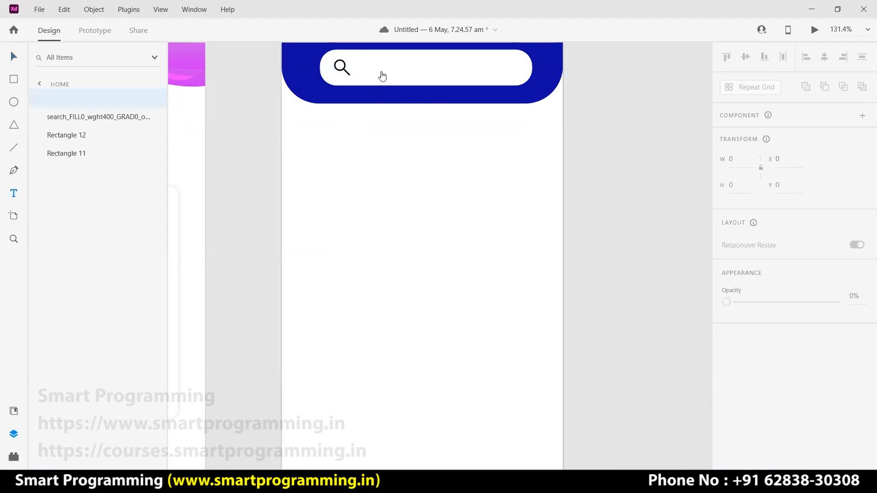
text(Search Item)
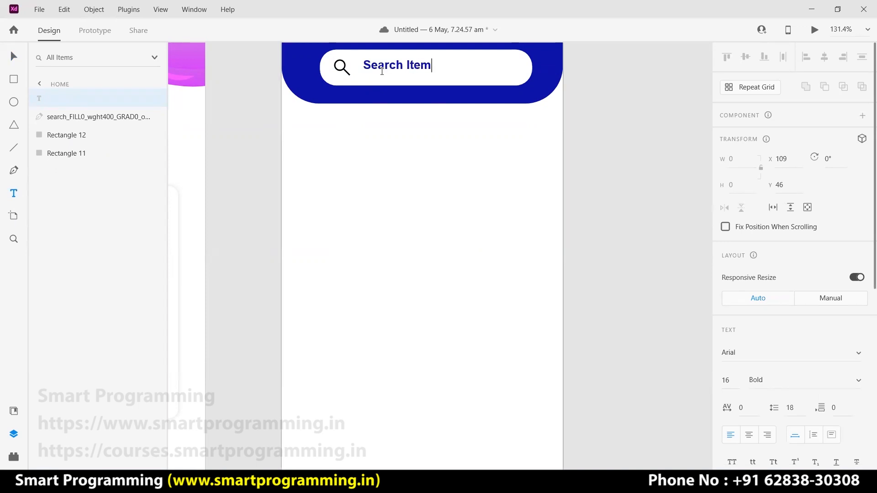
Set the fill of the "Search Item" text to dark grey #5F5F5F.
key(ctrl+a)
scroll(737, 292, down, 6)
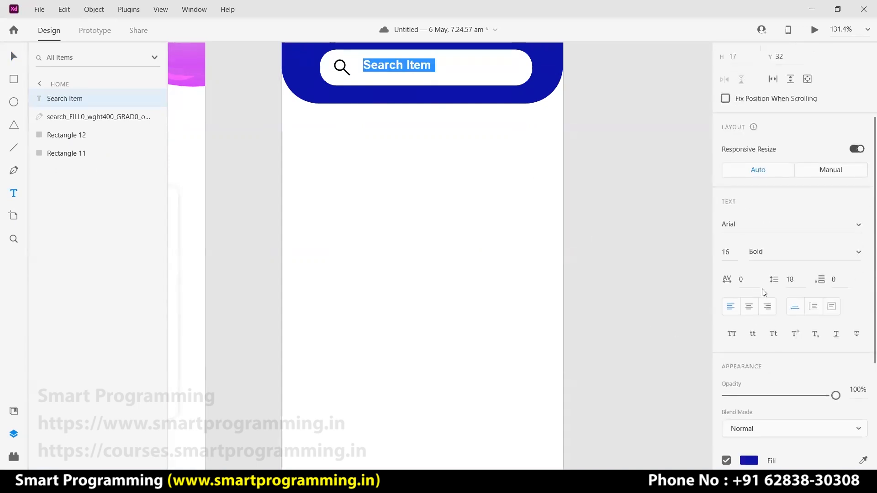
click(750, 334)
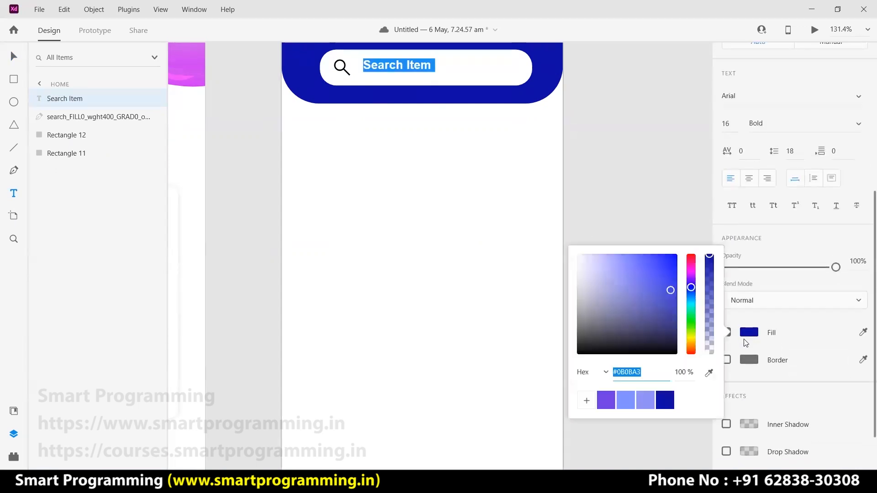
click(577, 317)
click(641, 204)
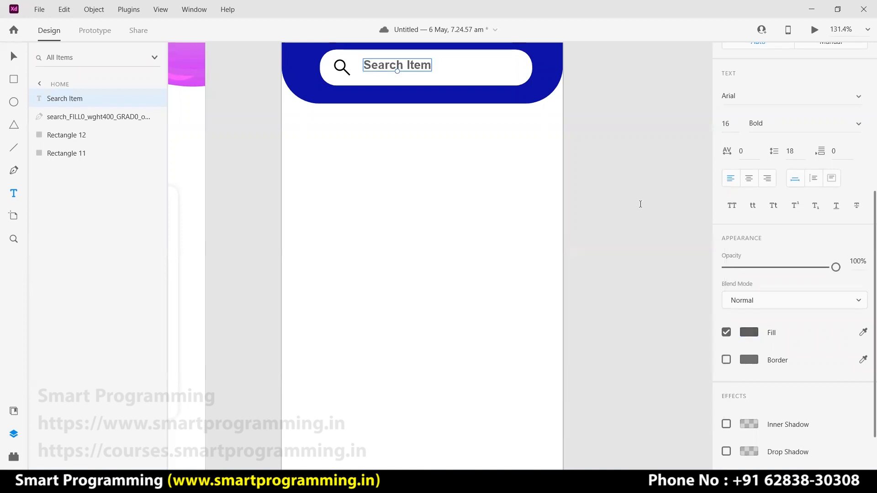
click(745, 305)
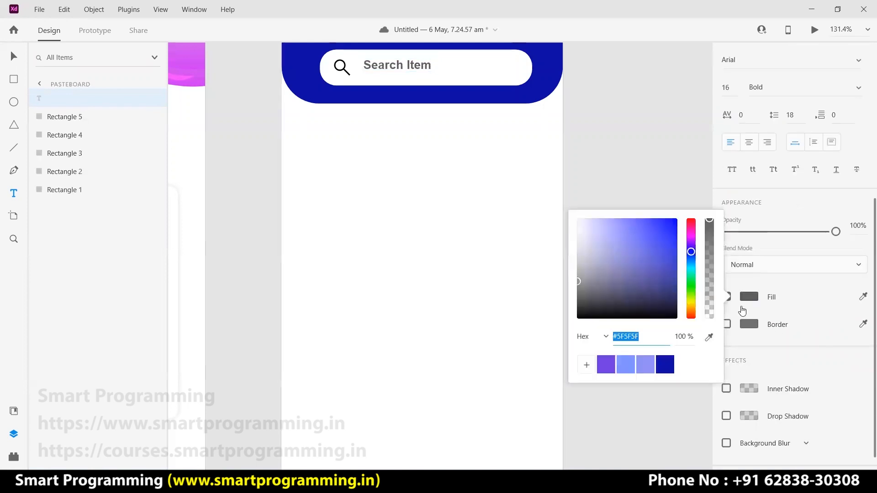
click(579, 256)
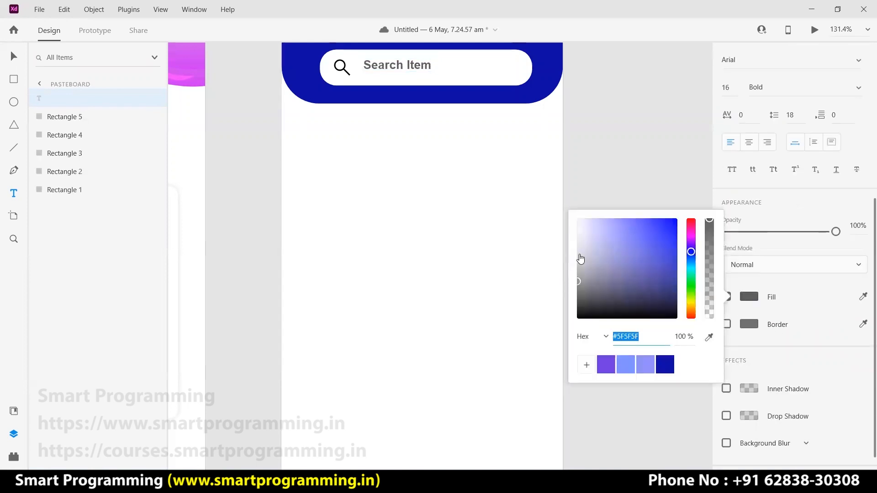
click(596, 183)
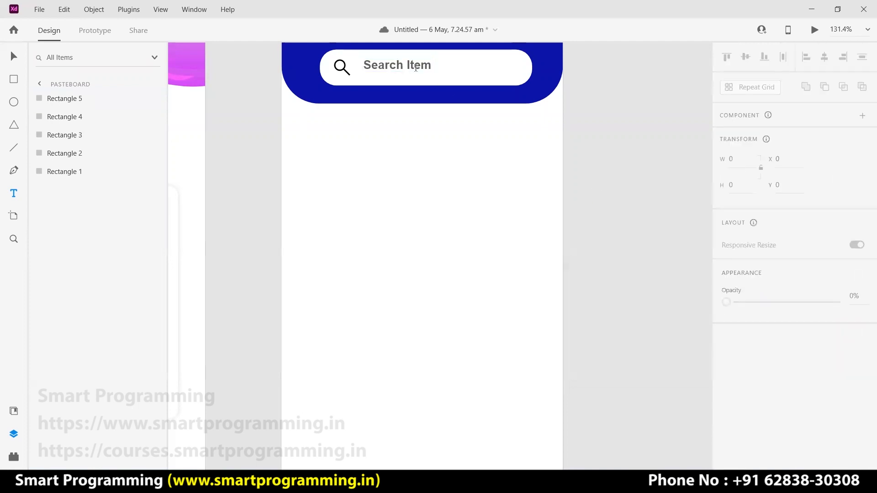
Set the fill of the "Search Item" text to the lighter grey #979595.
double_click(416, 68)
scroll(795, 274, down, 5)
click(749, 333)
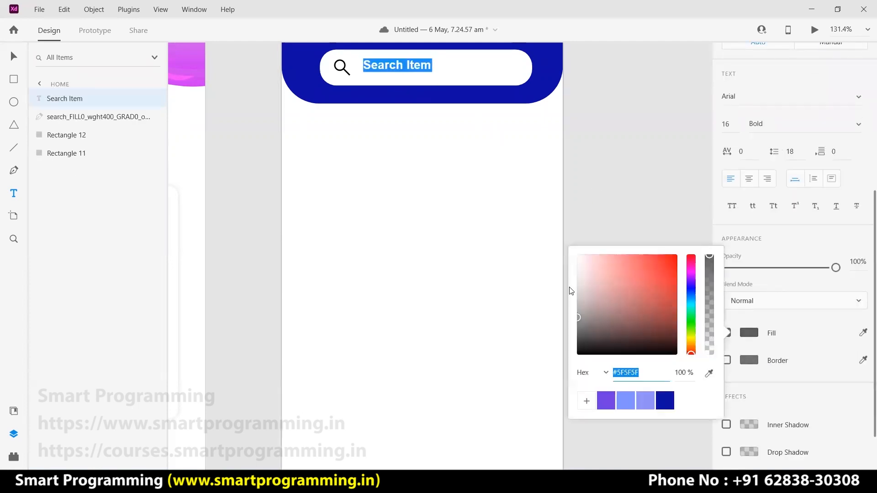
click(578, 295)
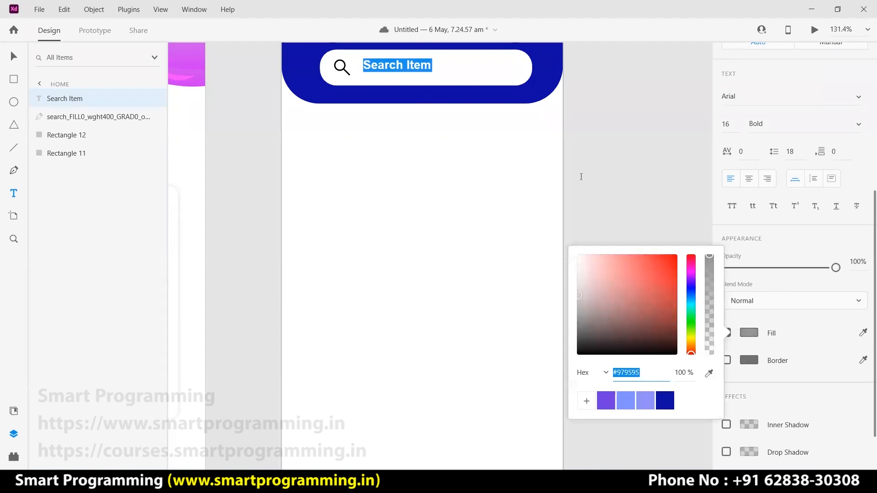
key(Escape)
click(13, 33)
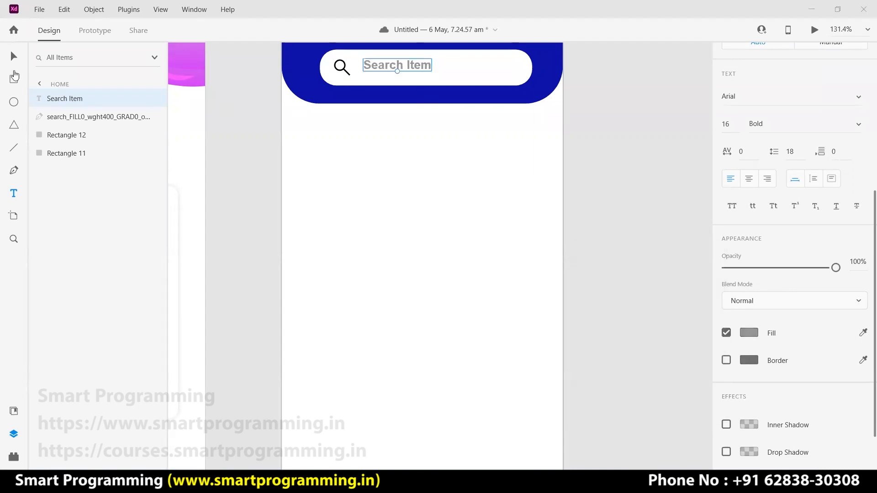
Shift the "Search Item" text slightly down and left so it sits vertically centred in the search bar.
click(773, 28)
drag(398, 66, 396, 68)
click(707, 142)
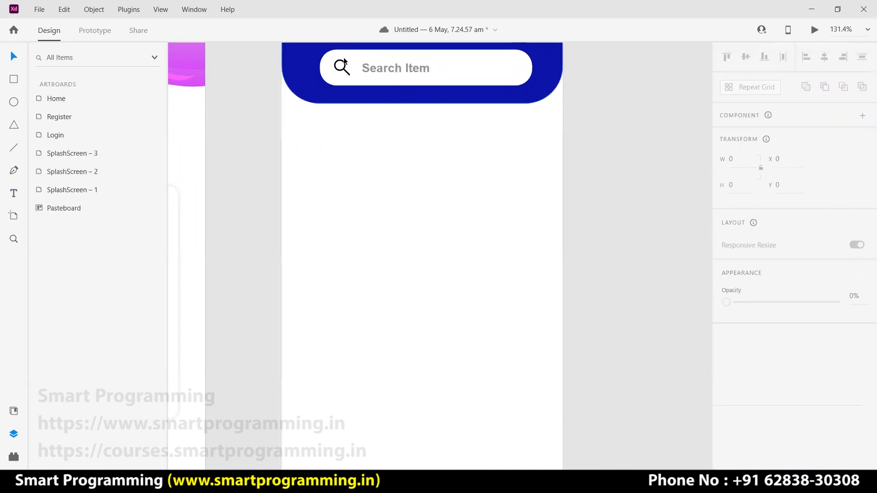
Set both bottom corner radii of the Home screen's blue header rectangle to 30.
key(ctrl+0)
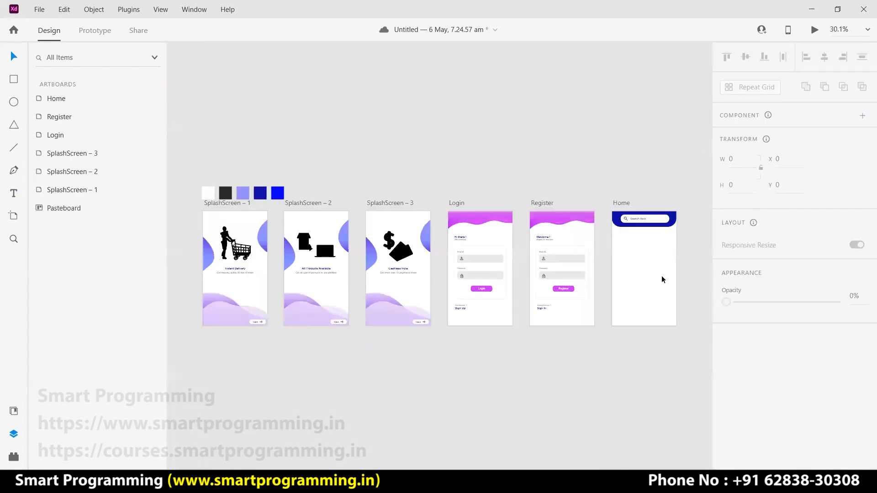
drag(660, 274, 413, 261)
scroll(415, 250, up, 2)
scroll(393, 238, up, 6)
scroll(389, 221, down, 3)
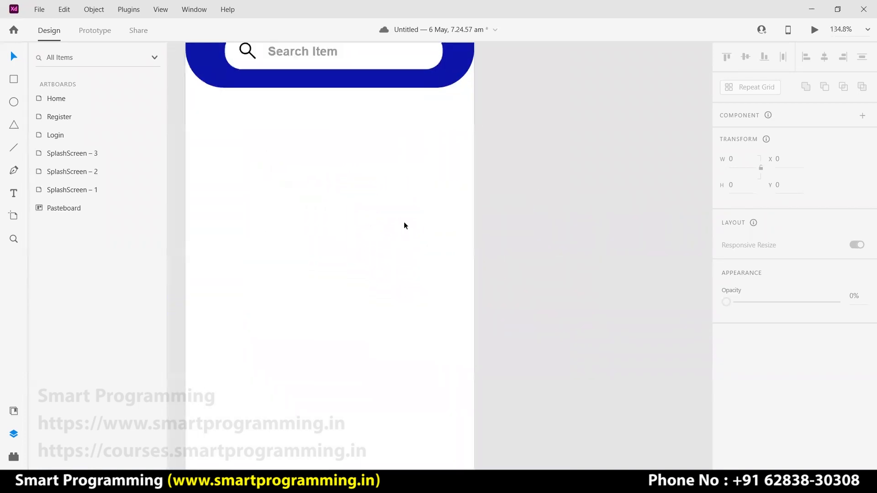
drag(364, 223, 412, 208)
click(330, 125)
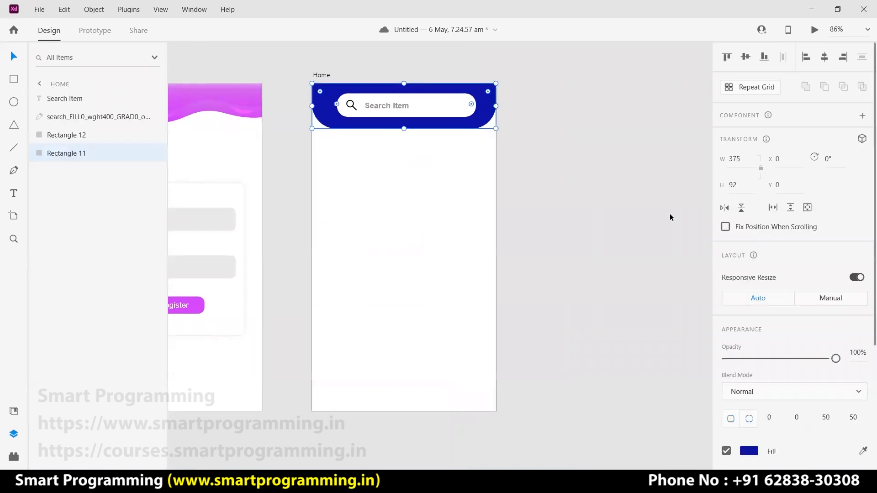
scroll(818, 313, down, 4)
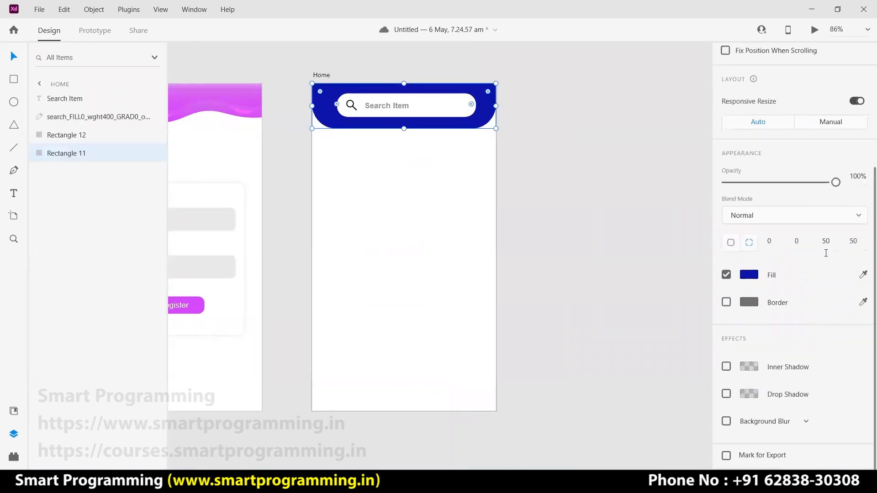
text(30)
key(Return)
click(854, 240)
text(30)
key(Return)
click(606, 226)
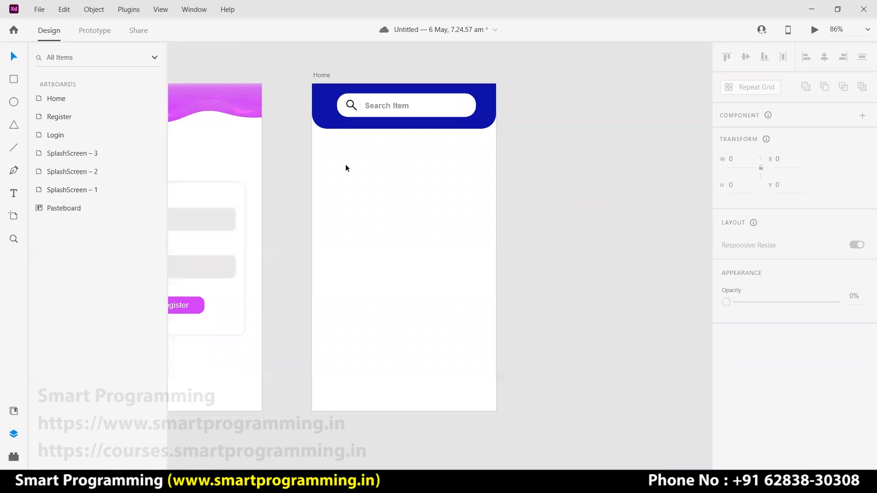
Place vertical guides 20 px inside both sides of the Home artboard and draw a 335 × 158 rectangle between them below the header.
click(14, 79)
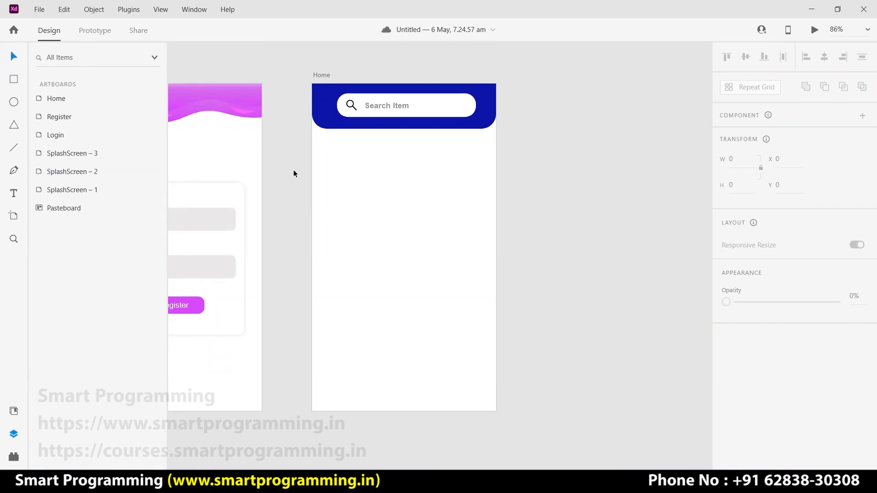
drag(312, 186, 486, 198)
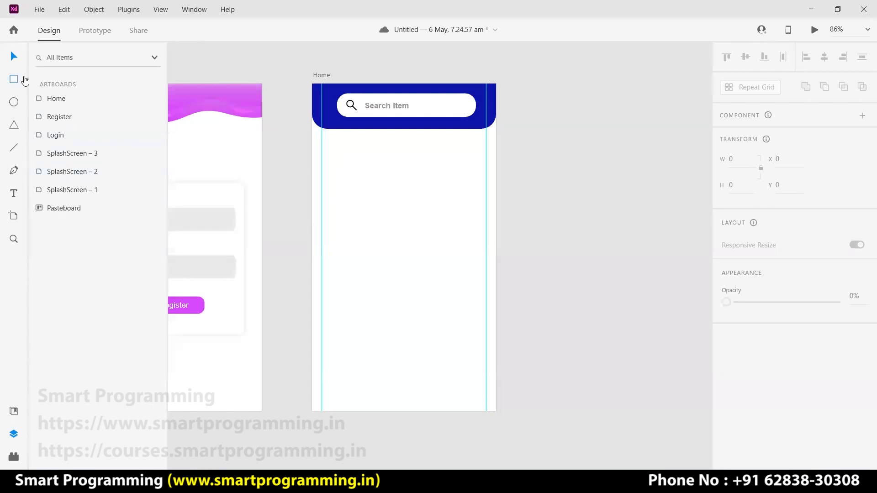
drag(322, 147, 488, 224)
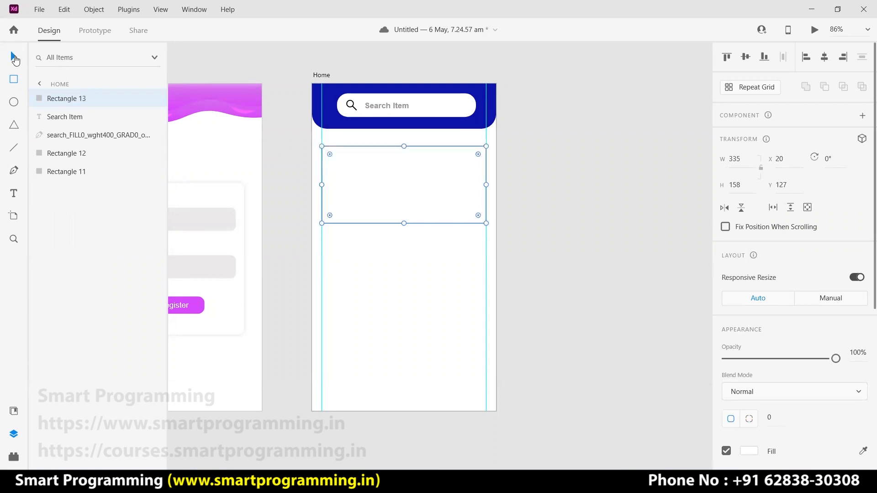
Remove the border of the rectangle below the header and round all its corners to a radius of 27.
scroll(731, 286, down, 4)
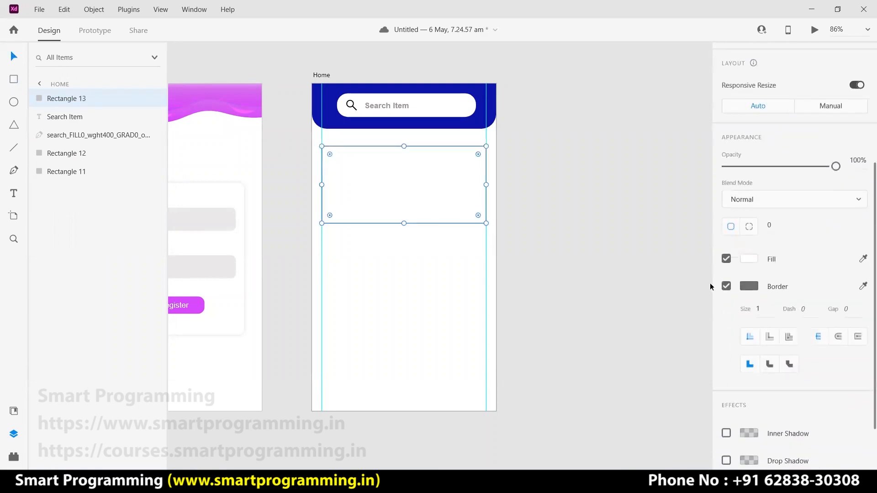
click(727, 286)
click(648, 262)
click(416, 191)
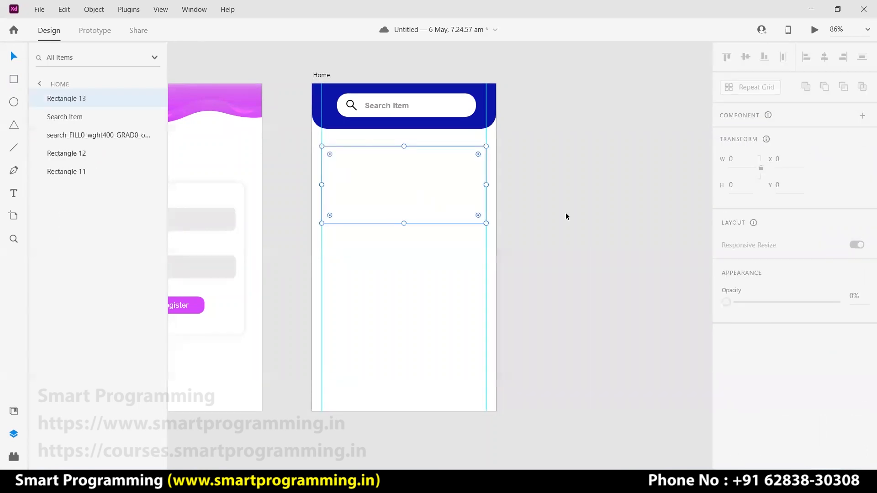
click(568, 213)
click(420, 175)
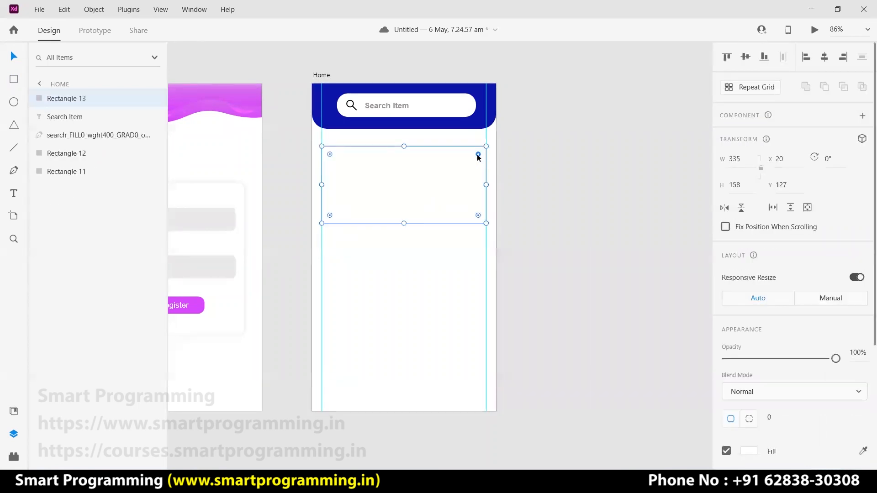
drag(477, 156, 472, 157)
click(527, 163)
click(443, 170)
Switch to the Firefox browser and search Google Images for "e commerce banner".
click(254, 402)
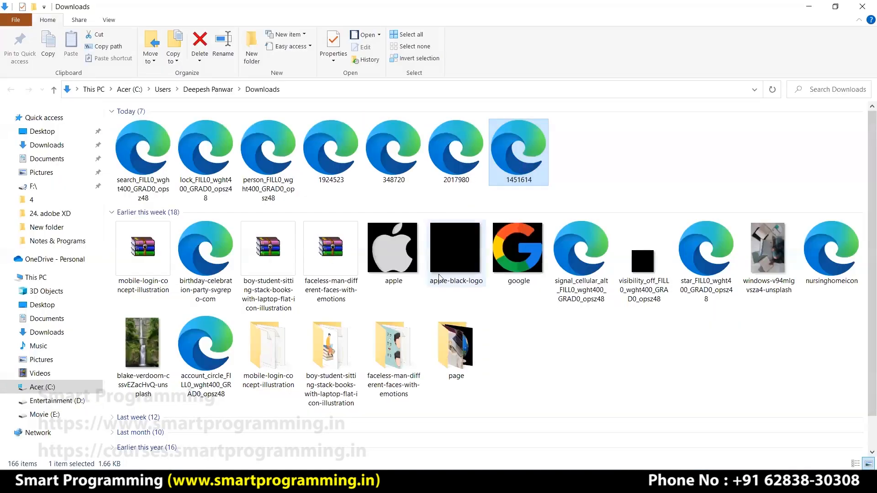
click(247, 482)
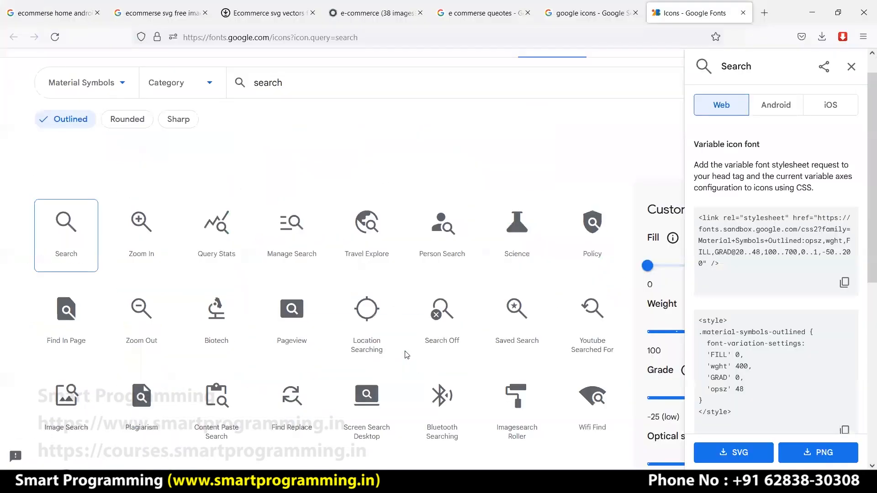
key(ctrl+t)
text(e commerse banner)
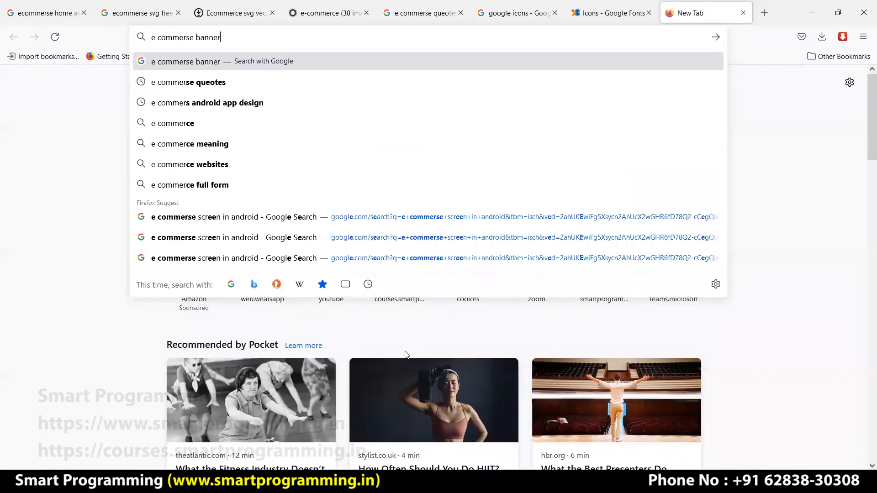
key(Return)
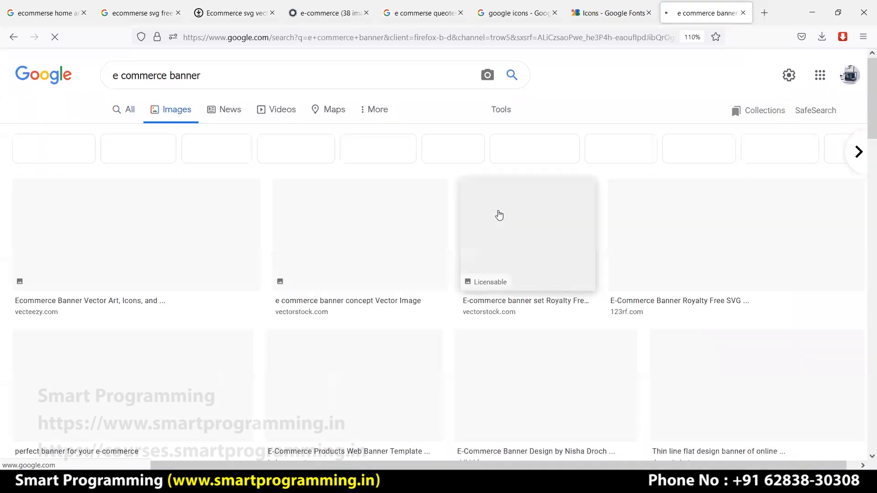
scroll(441, 258, down, 4)
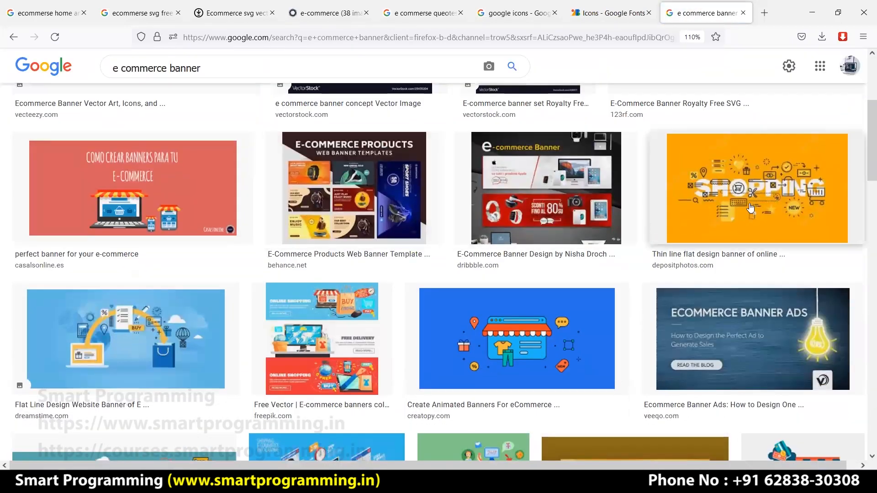
click(749, 203)
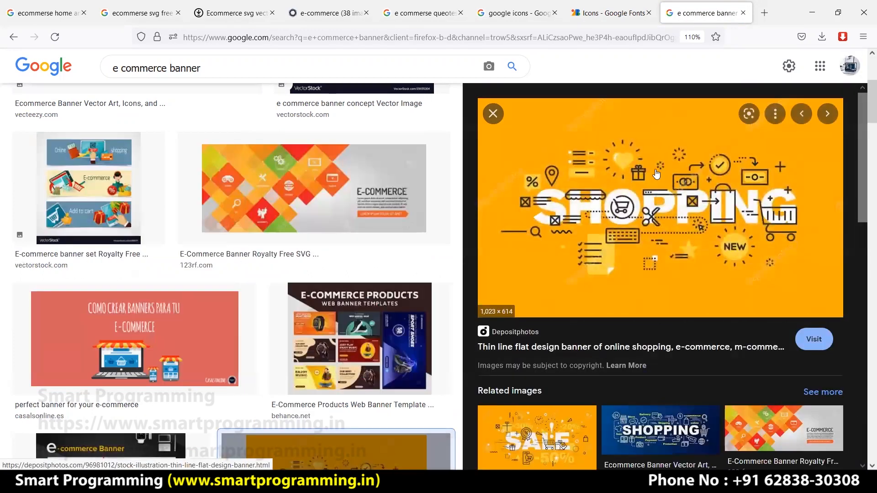
right_click(657, 172)
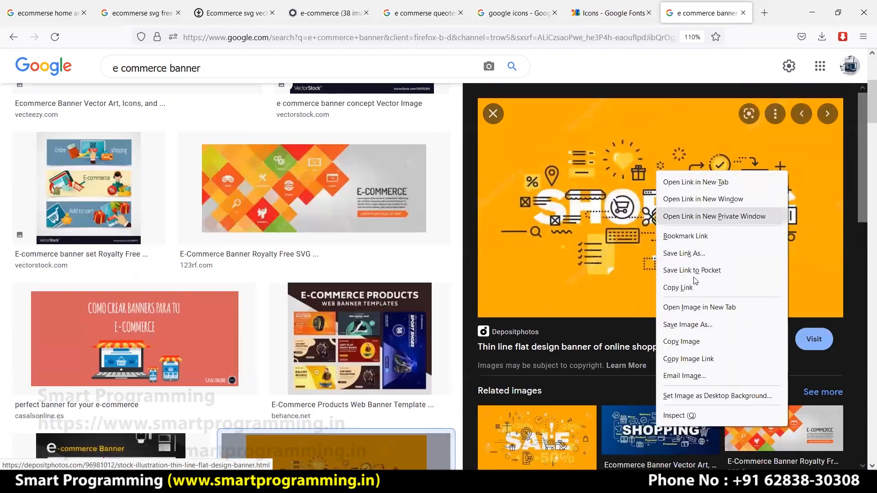
click(644, 71)
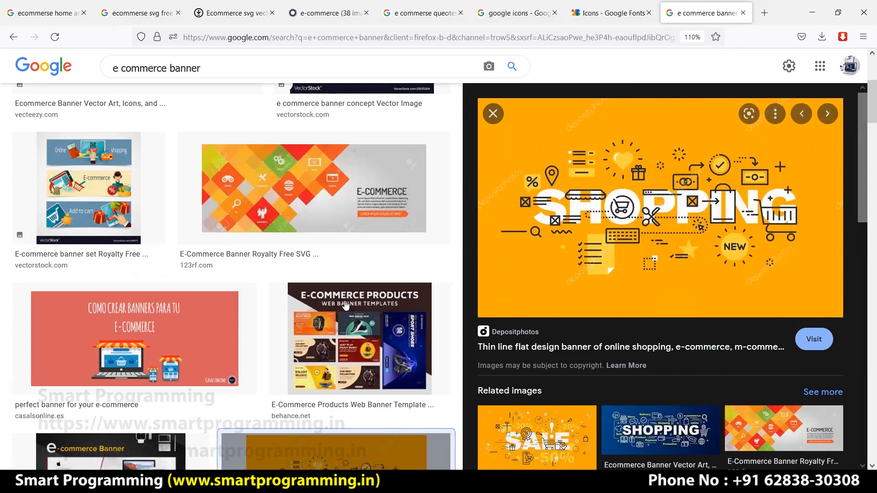
Find the pink "Online Shopping" VectorStock banner among the red Casals Online banner's related images and save the image to the computer.
click(182, 319)
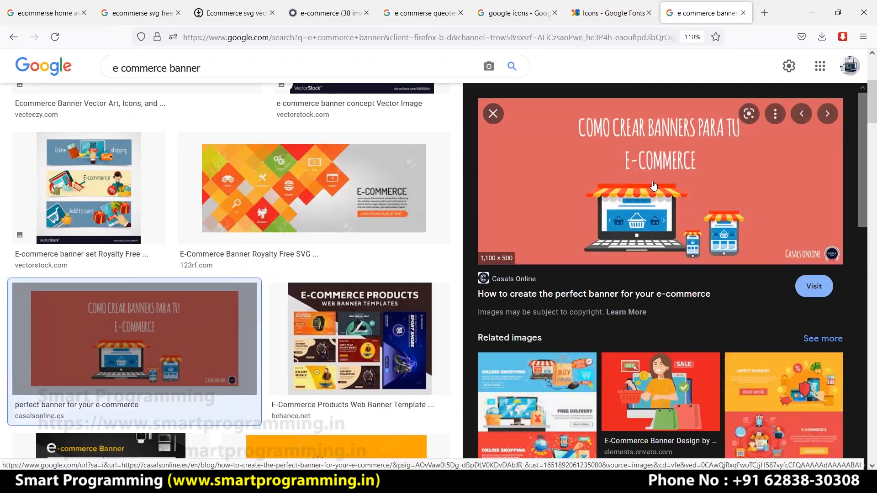
scroll(664, 261, down, 4)
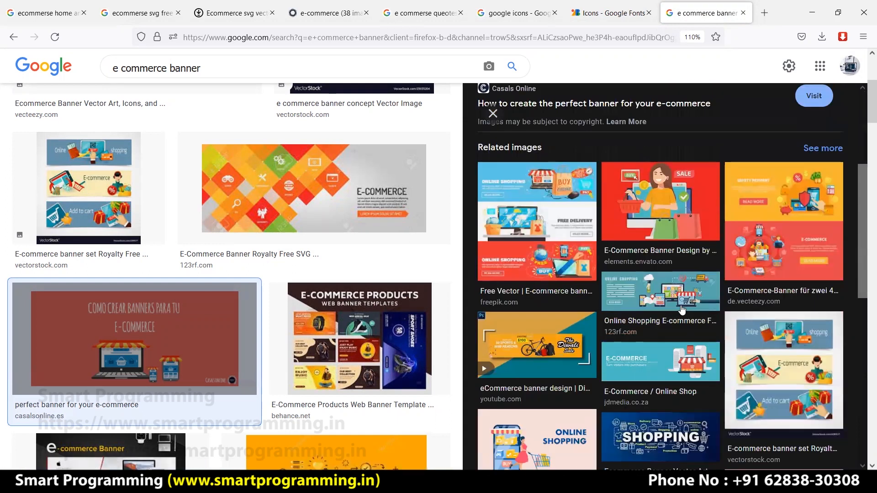
scroll(683, 310, down, 4)
click(535, 295)
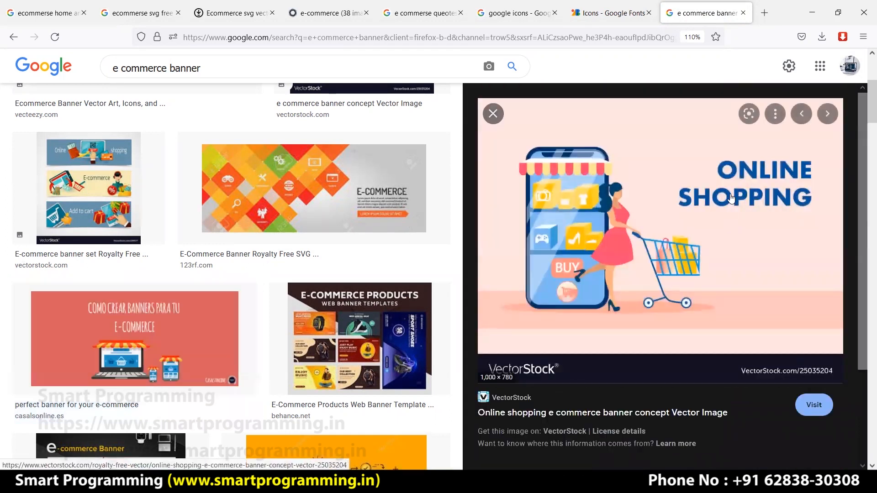
right_click(579, 204)
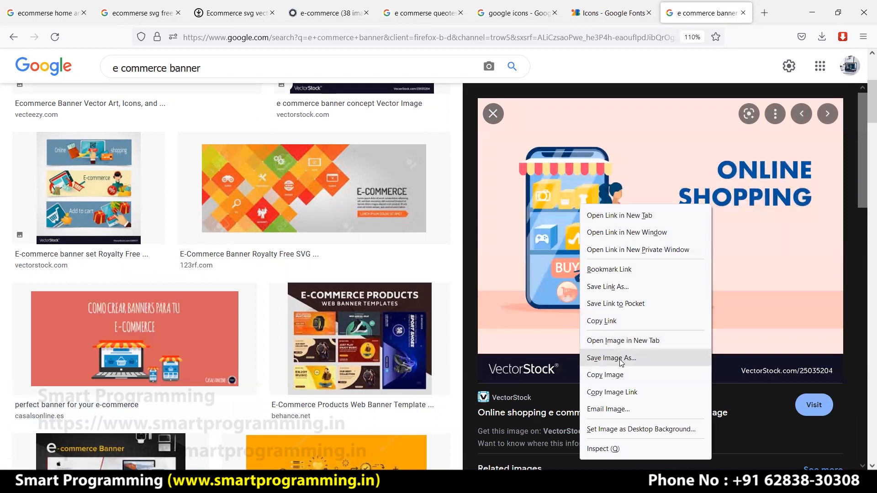
click(621, 360)
click(778, 452)
Fill the rounded rectangle in Adobe XD with the downloaded "Online Shopping" image and shift the image slightly down within the frame.
drag(603, 67, 393, 191)
click(524, 221)
double_click(449, 186)
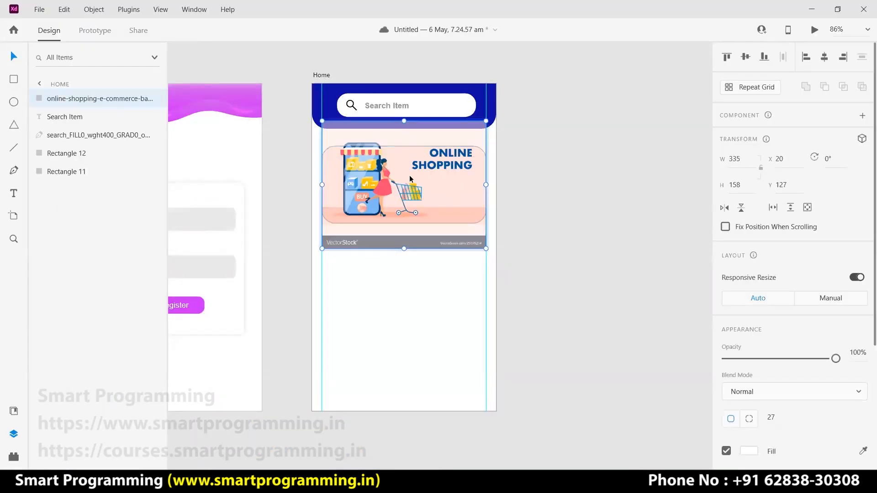
mouse_move(404, 121)
mouse_down()
mouse_move(404, 131)
mouse_move(404, 121)
mouse_up()
drag(385, 185, 383, 193)
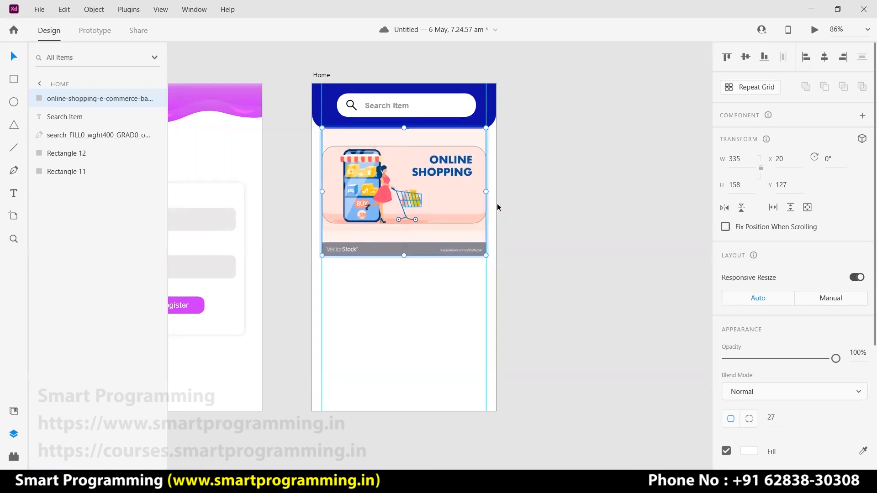
click(542, 202)
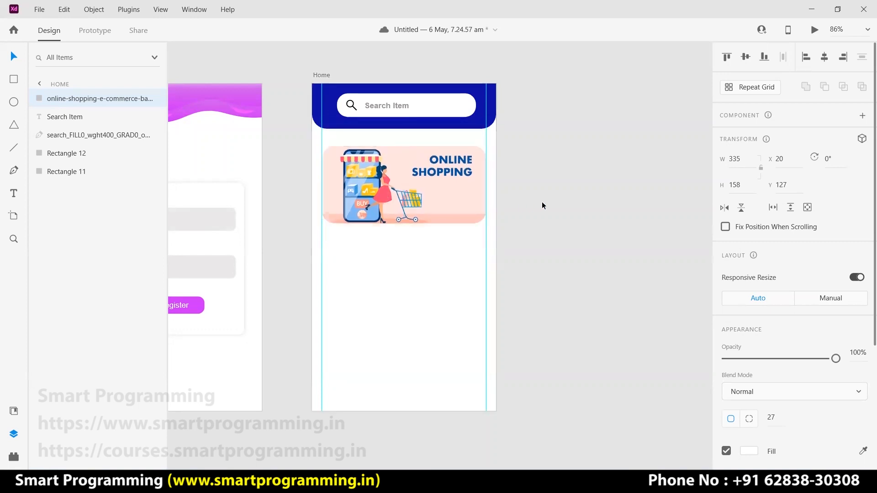
Increase the height of the "Online Shopping" banner to 176 and move it up to Y 109 below the header.
click(445, 218)
click(559, 234)
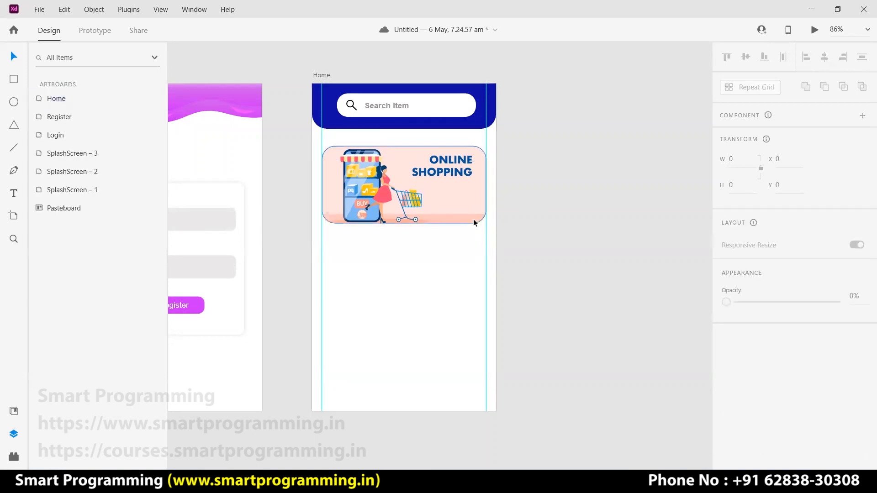
click(473, 219)
drag(404, 223, 402, 231)
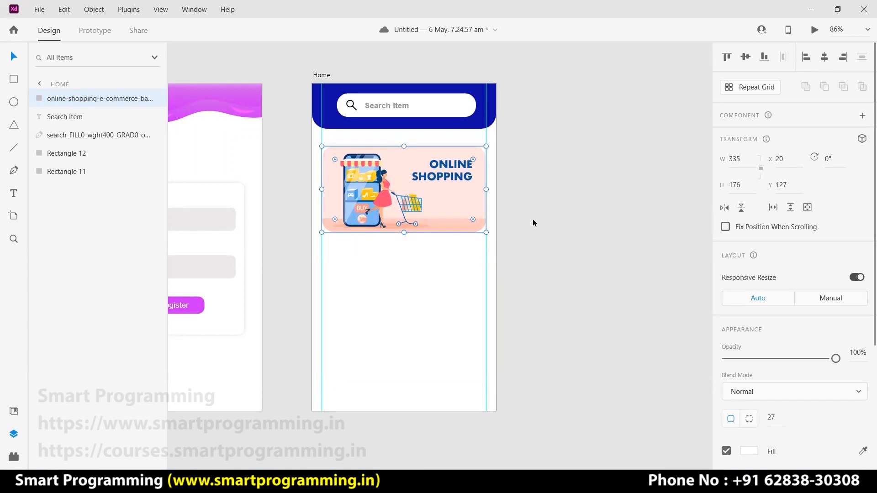
click(533, 221)
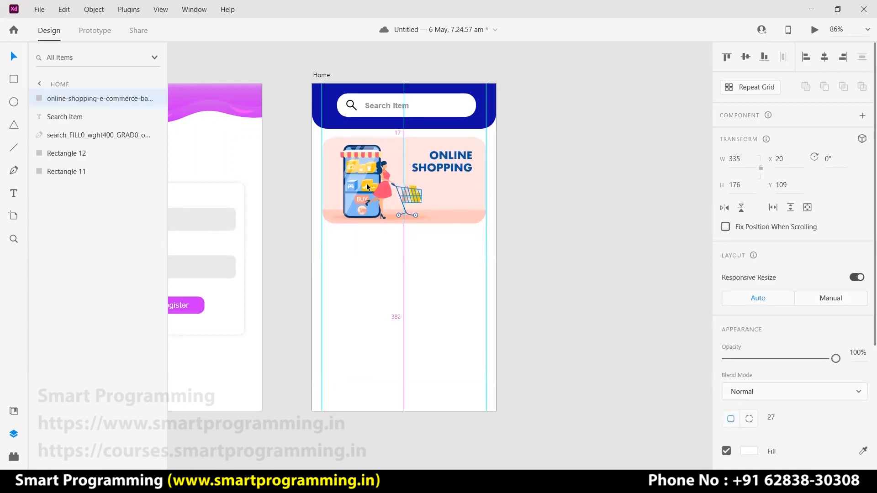
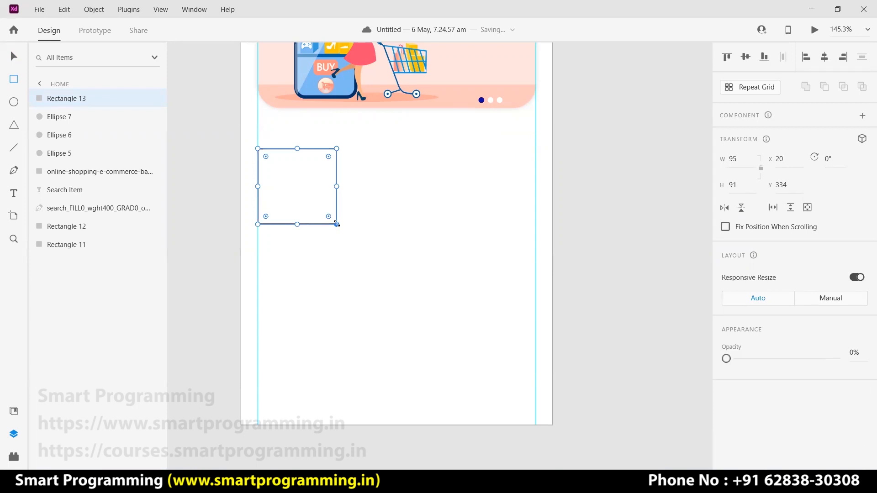
Draw a 113 × 113 square below the banner, aligned to the left guide at X 20, Y 339.
drag(258, 153, 380, 247)
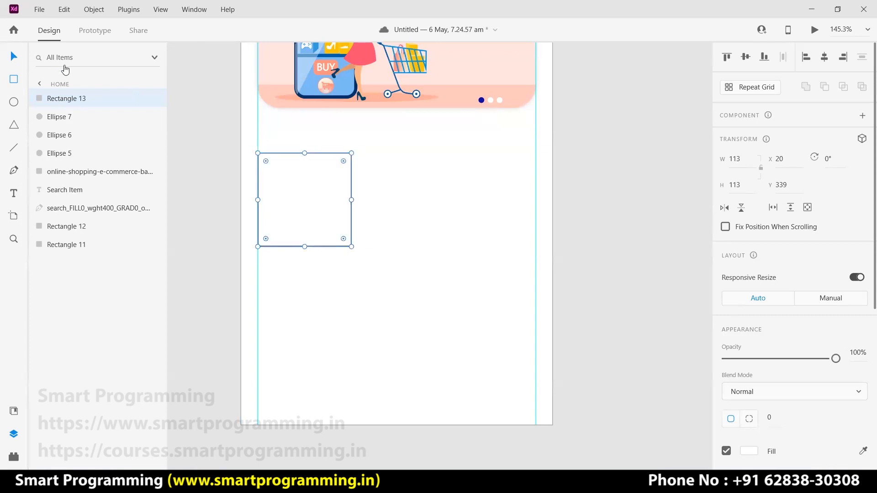
Check the corner radius and drop shadow settings of the "Online Shopping" banner.
click(511, 83)
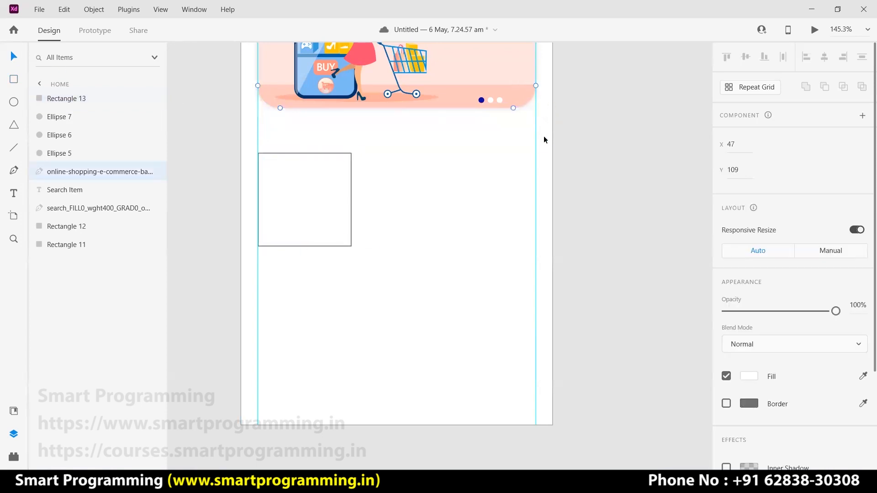
scroll(543, 142, up, 3)
scroll(543, 146, up, 1)
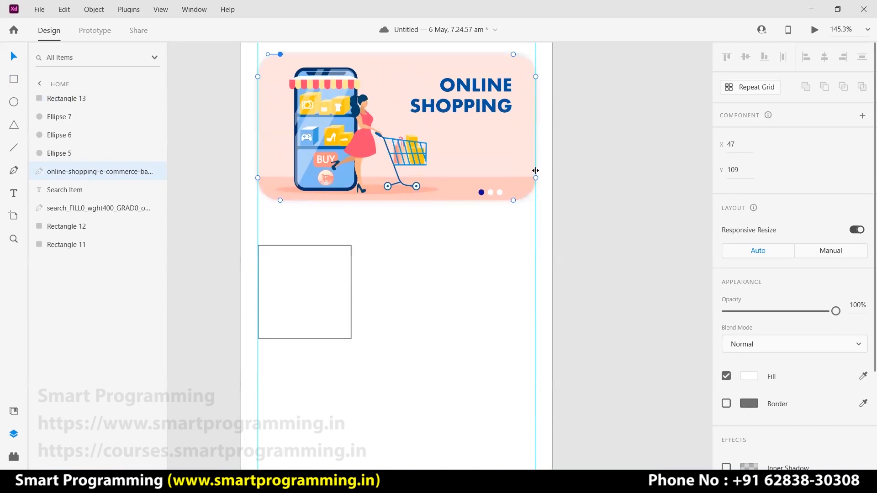
click(586, 135)
click(520, 129)
scroll(777, 320, down, 5)
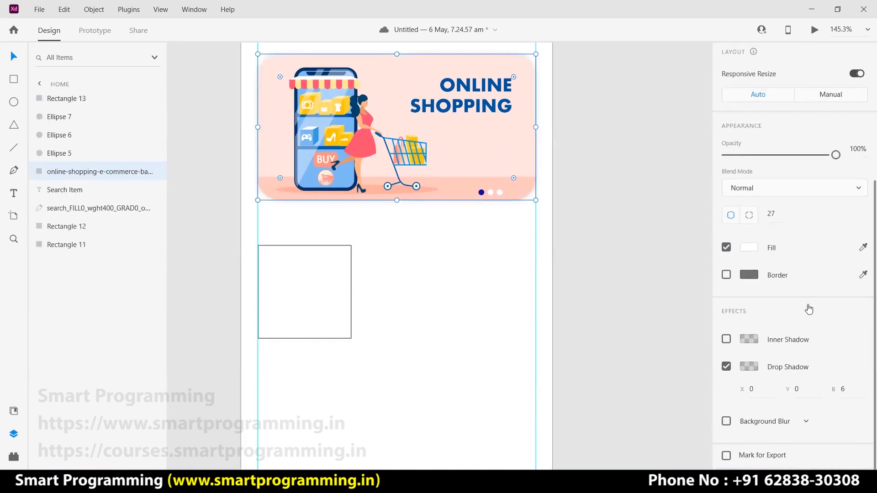
Set the corner radius of the "Online Shopping" banner to 15.
scroll(809, 310, up, 3)
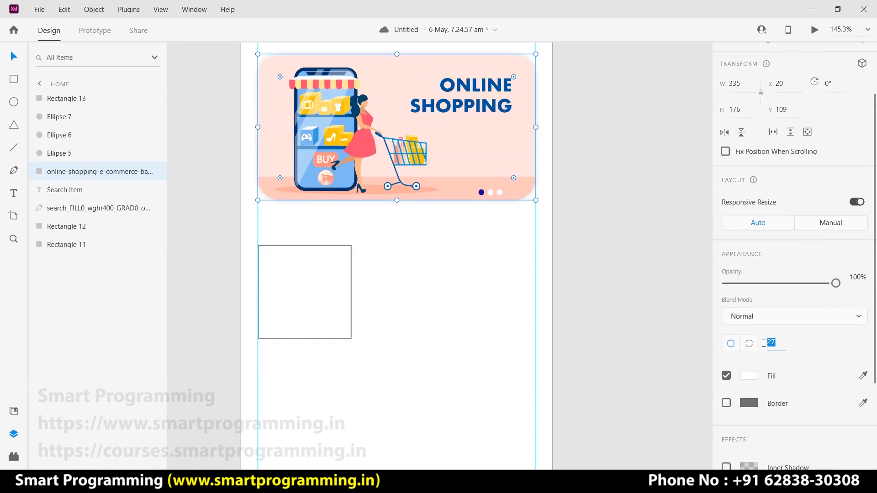
text(15)
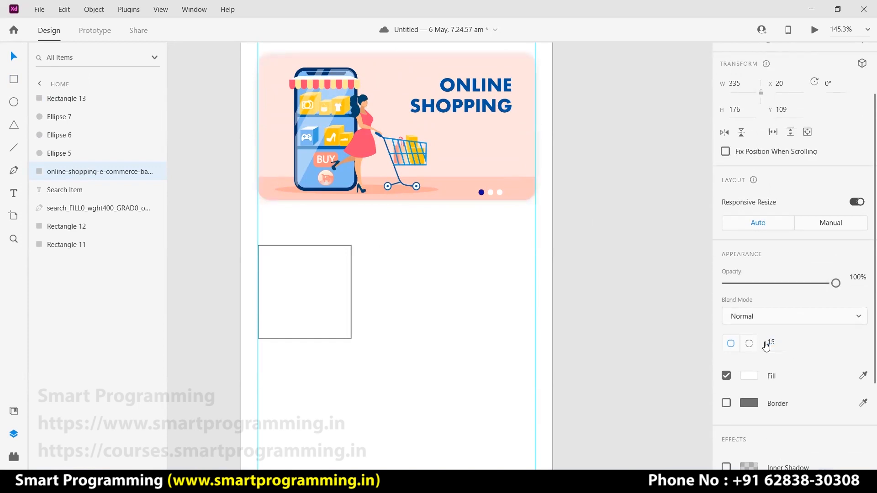
click(627, 242)
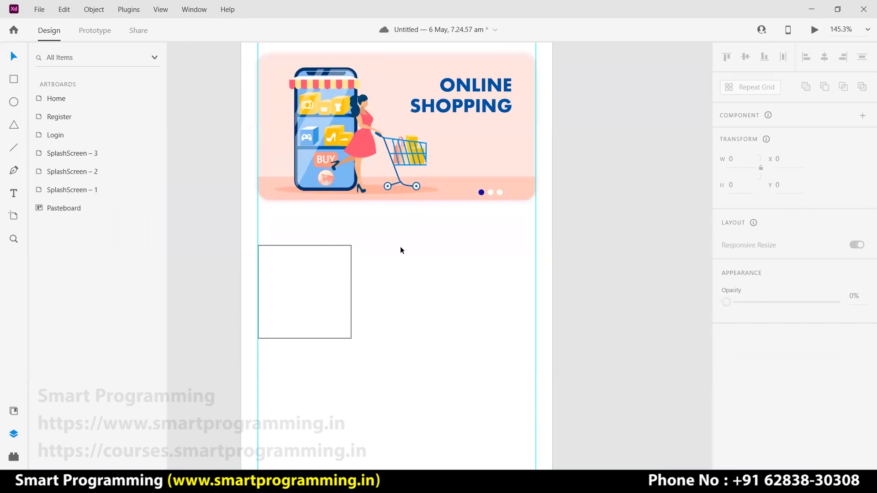
Remove the border of the square below the banner and give it a drop shadow with a Y offset of 0.
click(330, 295)
scroll(291, 247, down, 4)
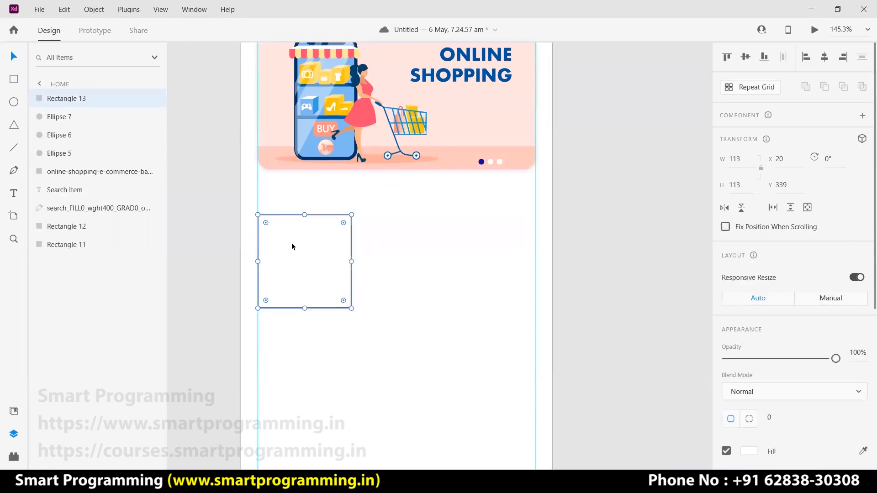
scroll(710, 367, down, 1)
scroll(762, 369, down, 5)
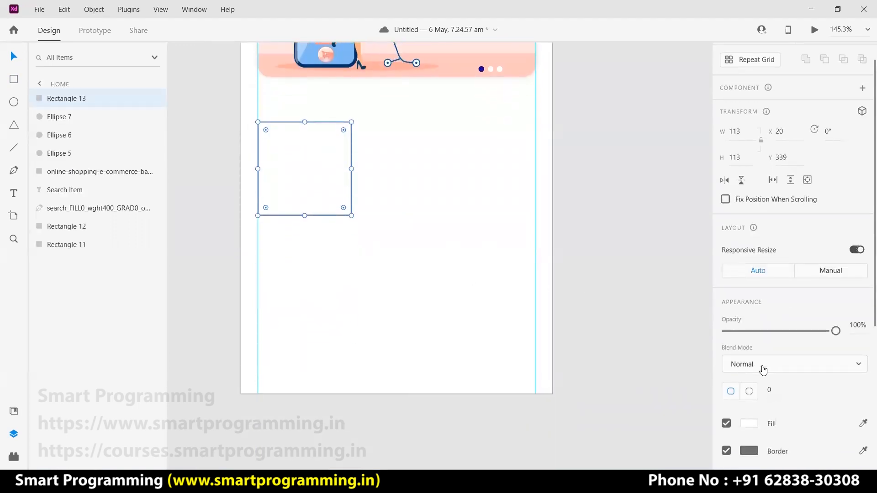
click(727, 286)
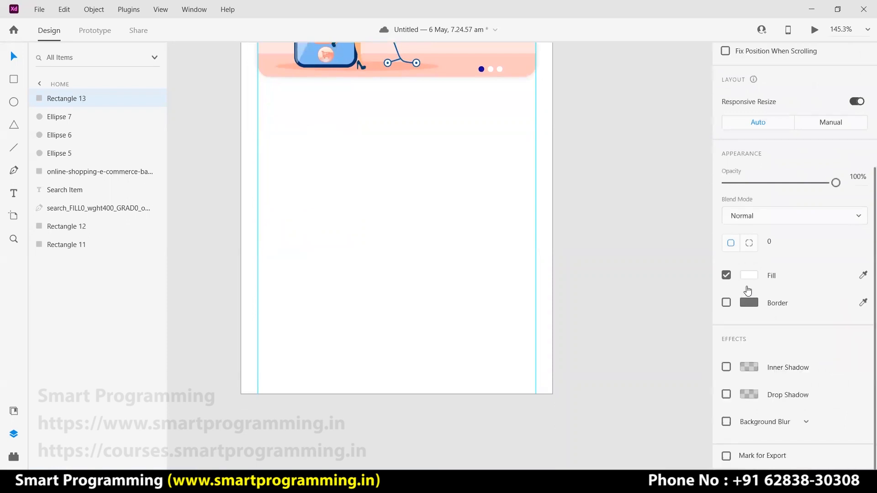
click(727, 395)
scroll(776, 389, down, 1)
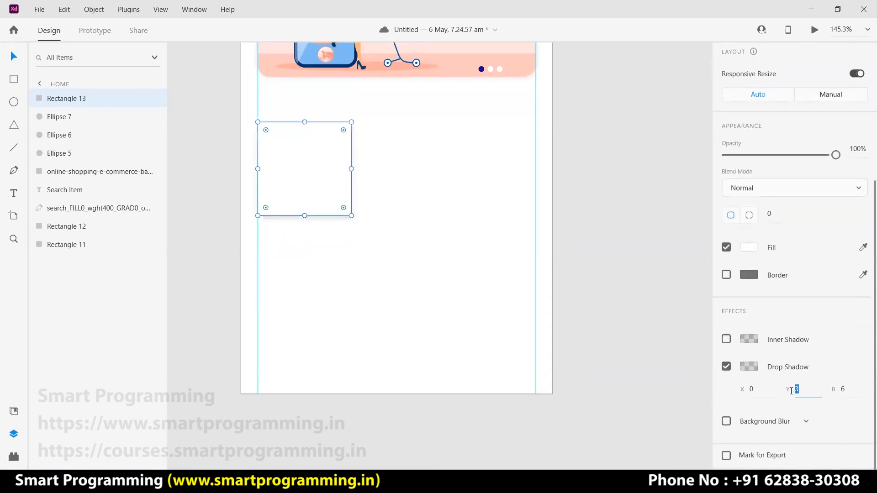
text(0)
key(Return)
key(Escape)
Duplicate the shadowed square three times in an evenly spaced row extending past the Home artboard's right edge.
click(325, 202)
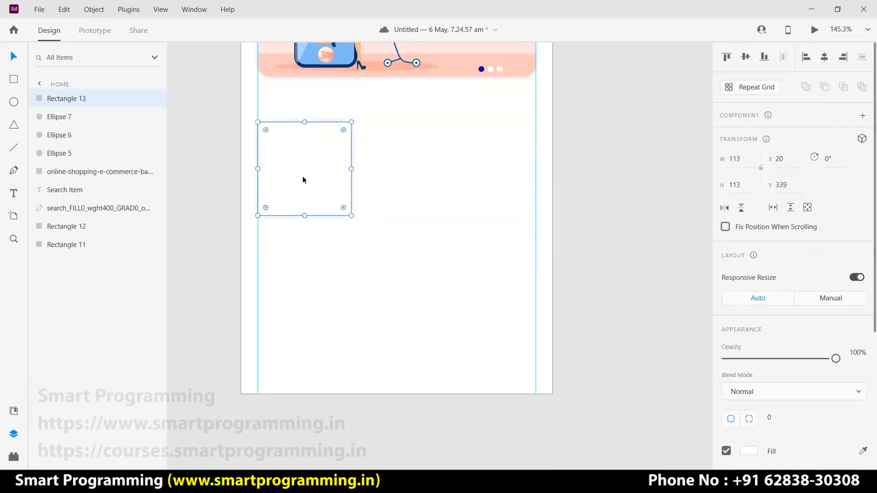
drag(301, 179, 666, 174)
click(664, 249)
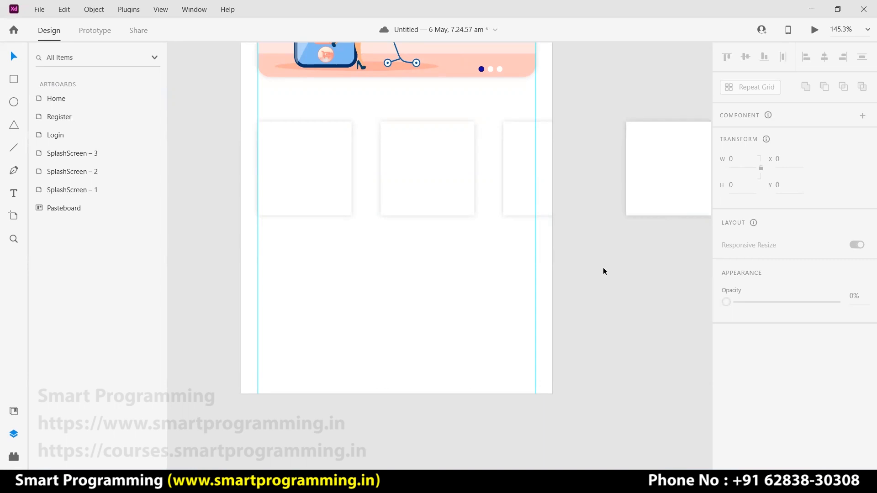
Examine the row of squares on the Home artboard, including those beyond its right edge, and select the first square.
scroll(613, 268, down, 5)
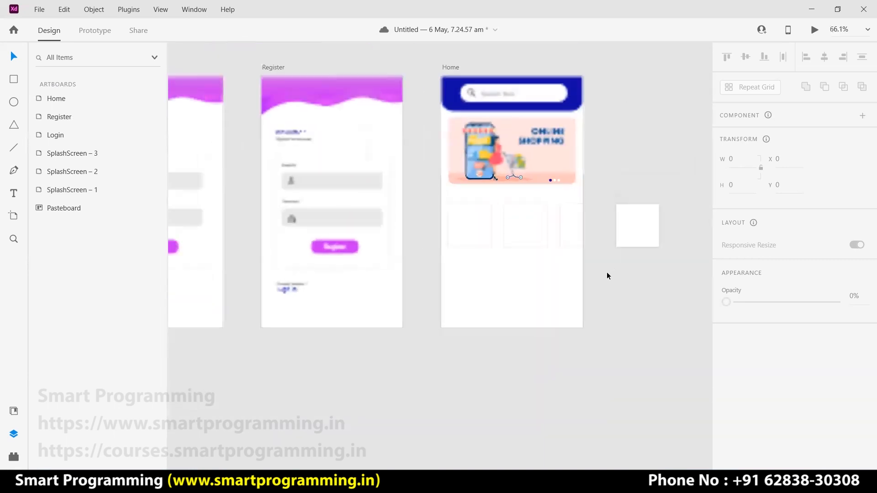
scroll(607, 275, up, 2)
drag(623, 274, 468, 323)
scroll(470, 314, up, 1)
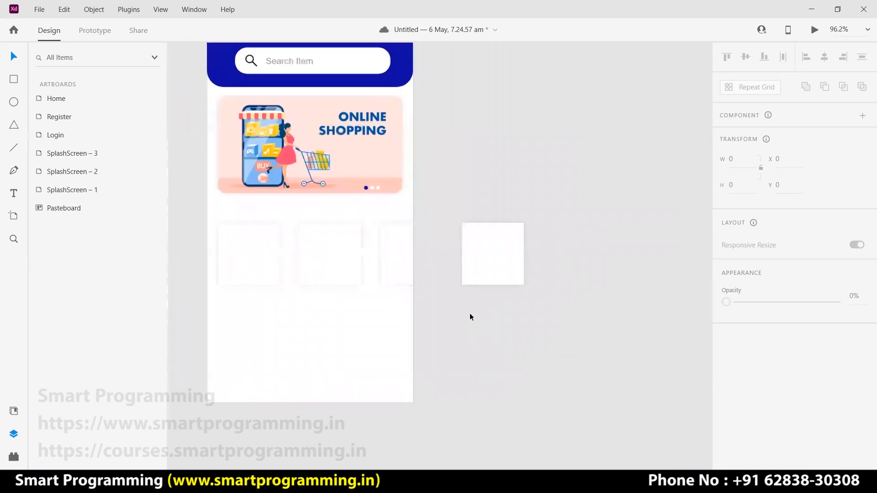
scroll(471, 317, up, 1)
scroll(449, 317, down, 2)
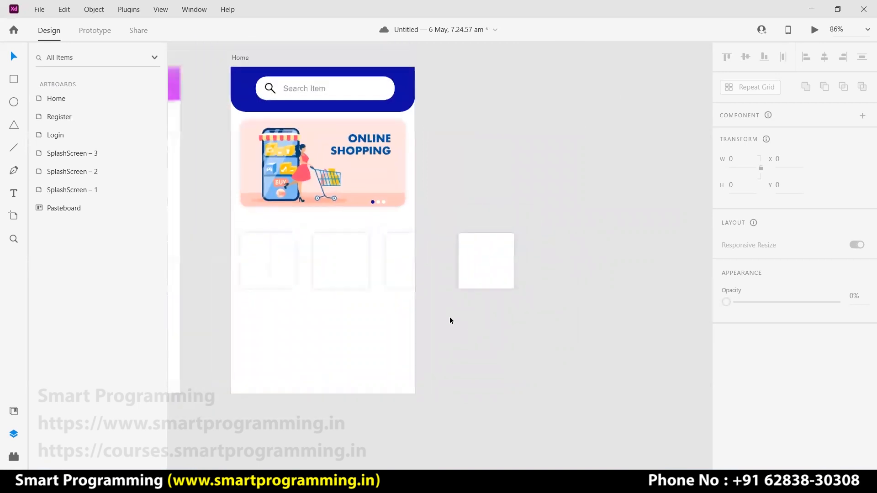
drag(447, 310, 458, 301)
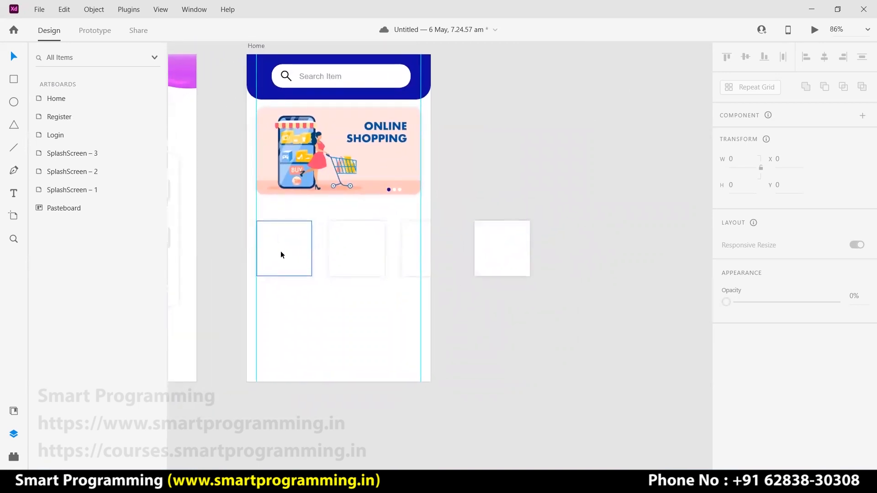
click(271, 248)
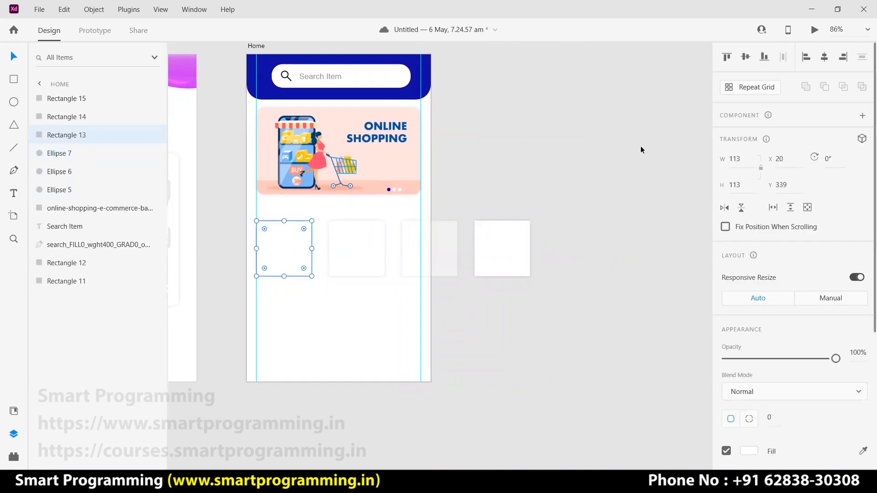
click(641, 150)
click(279, 256)
scroll(288, 273, up, 4)
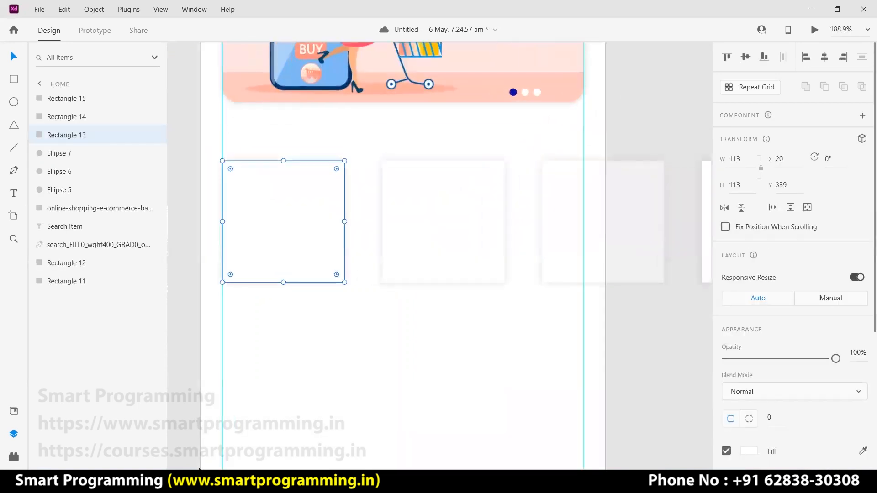
Switch to Firefox and search Google Images for "laptop images" in a new tab.
key(alt+Tab)
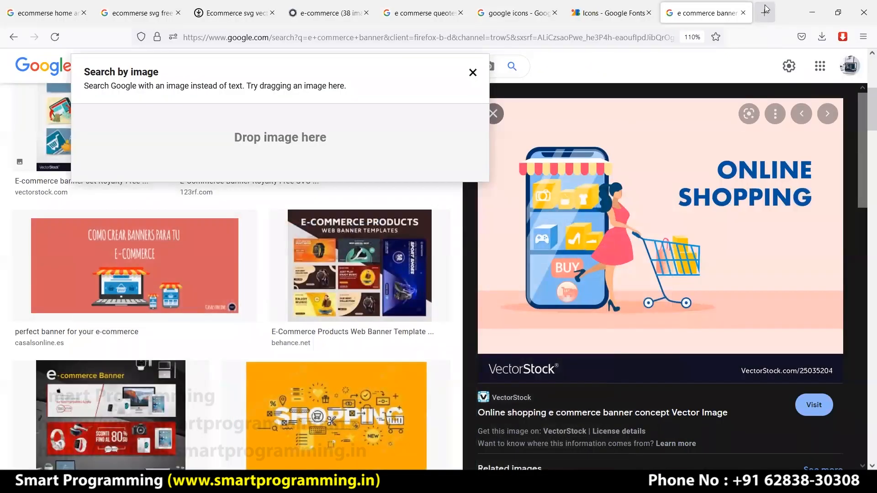
key(ctrl+t)
text(laptop )
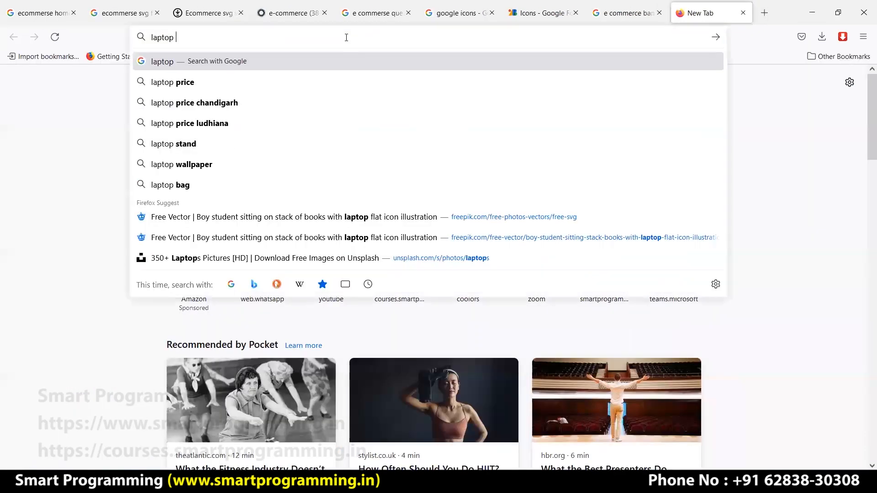
text(png images)
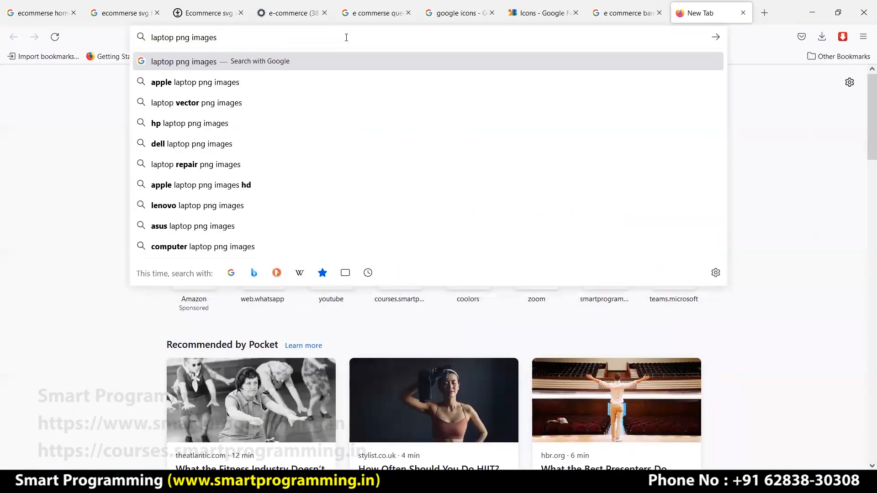
key(BackSpace)
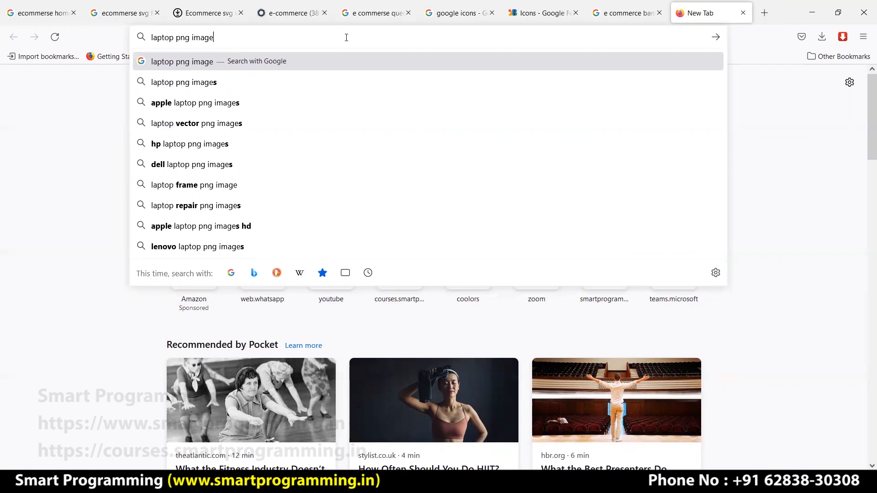
click(375, 82)
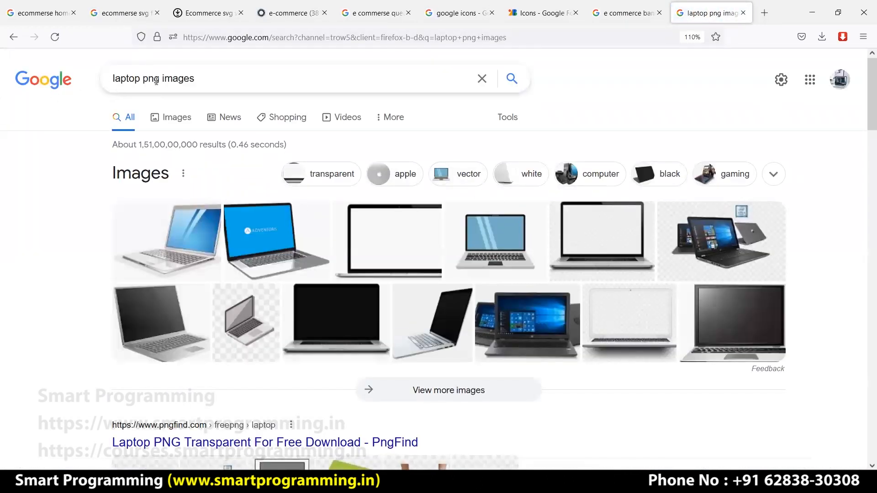
key(BackSpace)
key(Return)
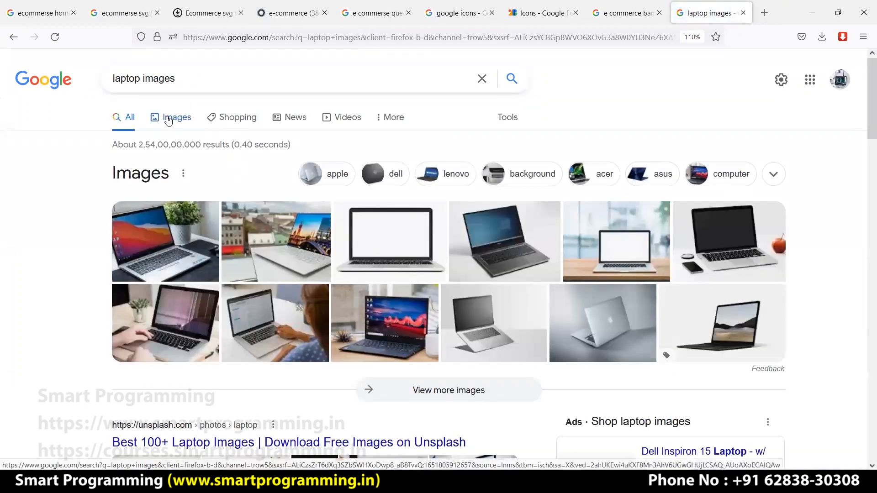
click(171, 117)
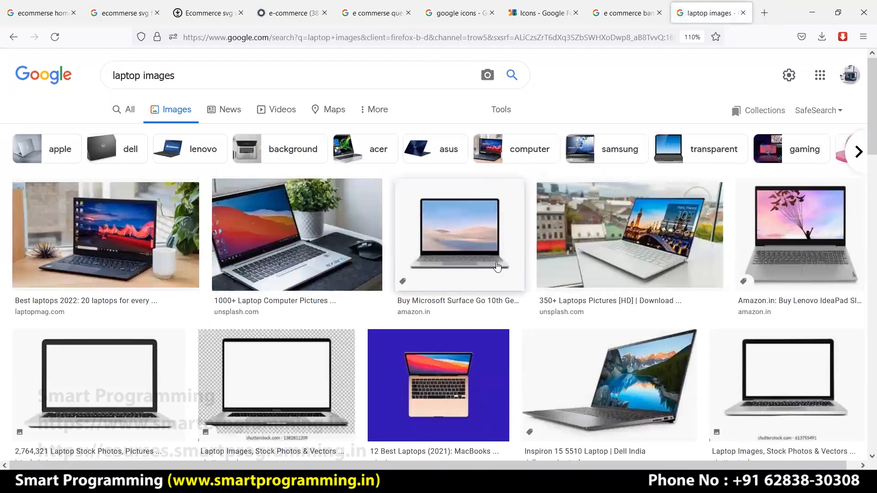
scroll(480, 269, down, 3)
Switch to the Notepad notes and highlight "Unsplash" in the list of image websites.
click(342, 483)
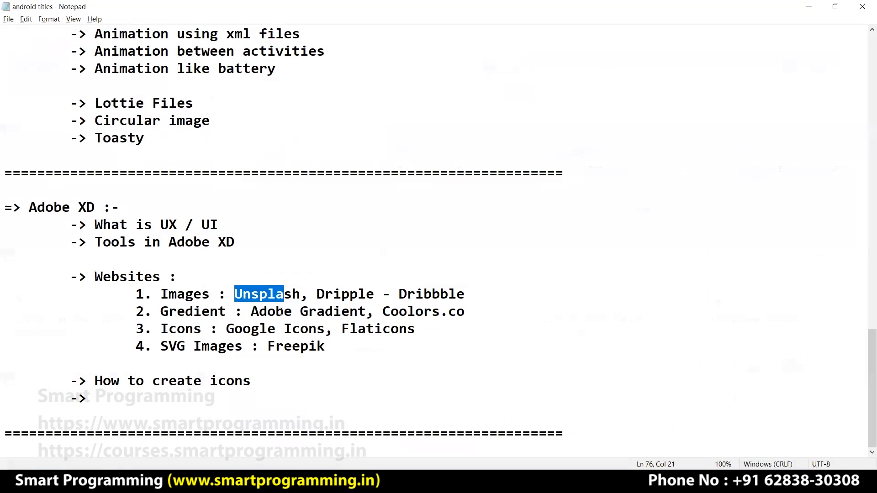
click(284, 297)
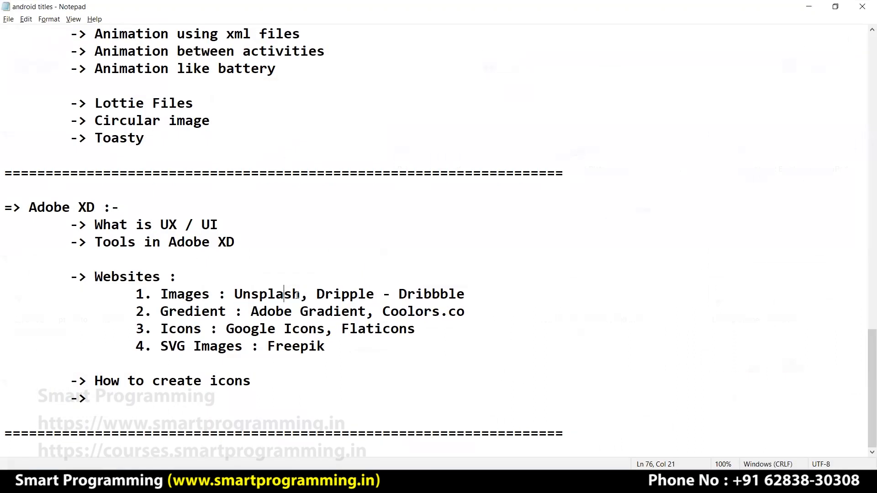
drag(298, 295, 229, 293)
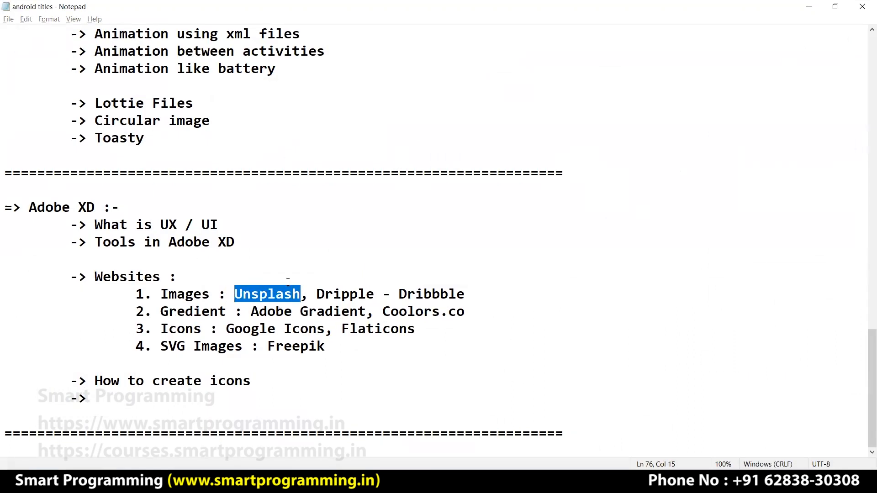
Switch back to Firefox, search for "unsplash" in a new tab and open the Unsplash website.
key(alt+Tab)
key(ctrl+t)
text(u)
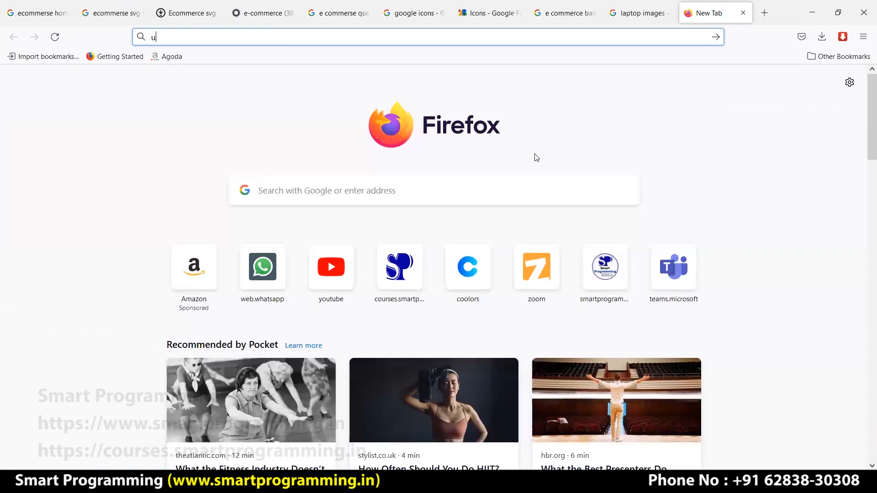
text(nsplash)
key(Return)
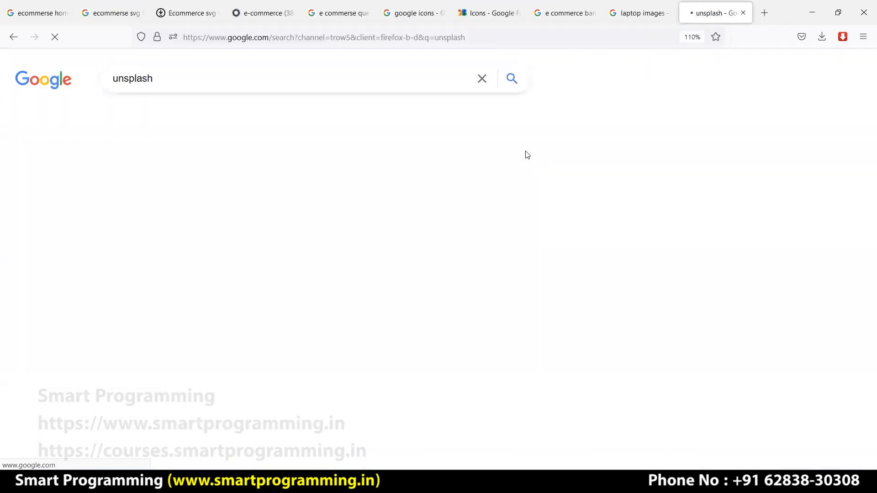
click(205, 233)
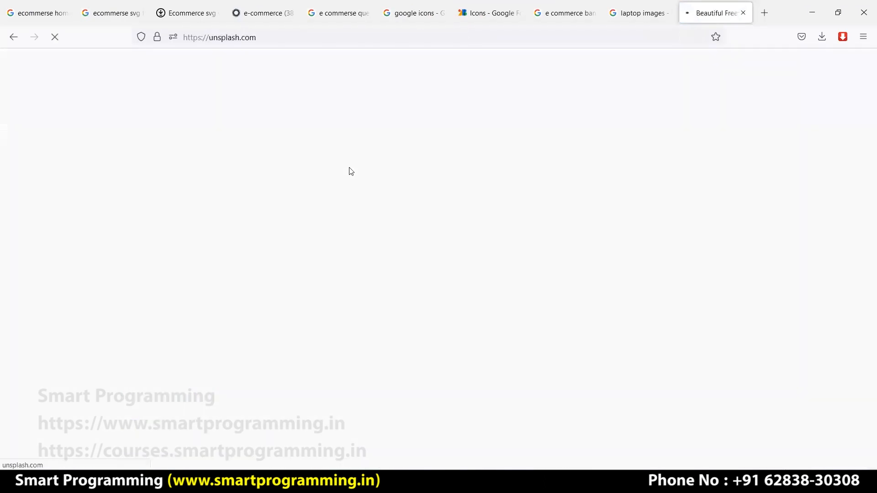
Search Unsplash for "laptop" and browse the photos.
click(288, 302)
text(laptop)
key(Return)
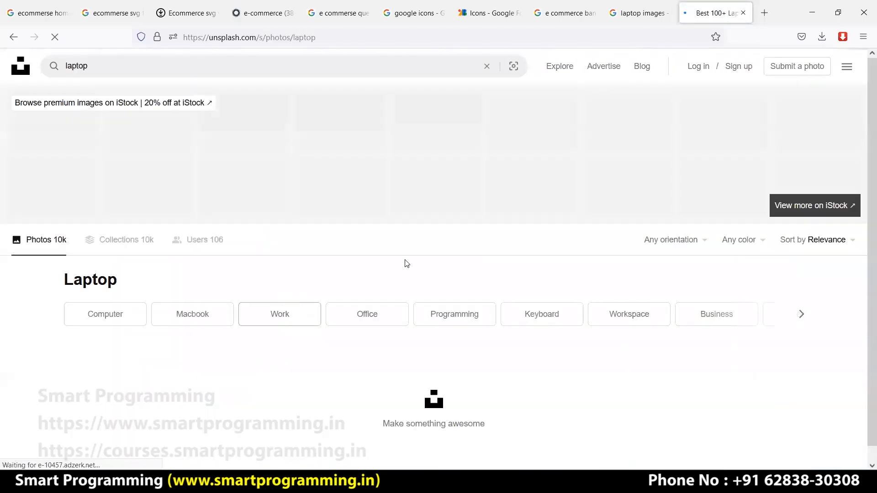
scroll(407, 263, down, 8)
scroll(378, 261, up, 5)
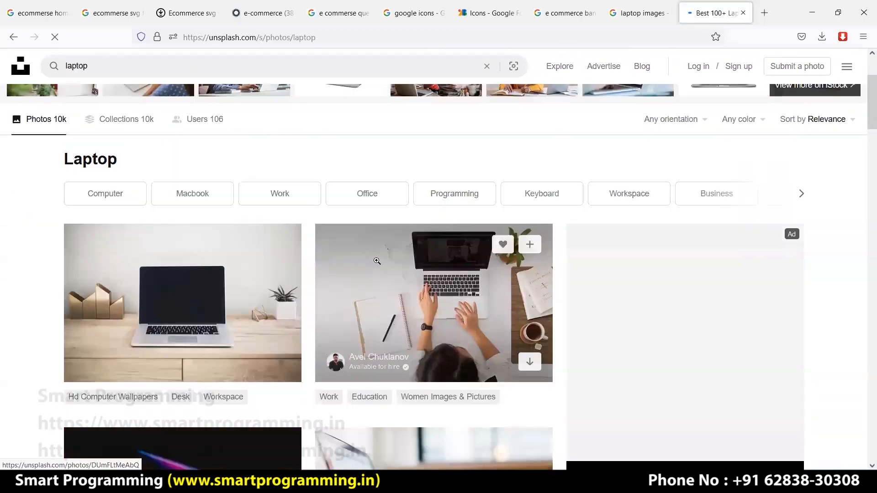
scroll(376, 261, down, 3)
scroll(181, 252, up, 2)
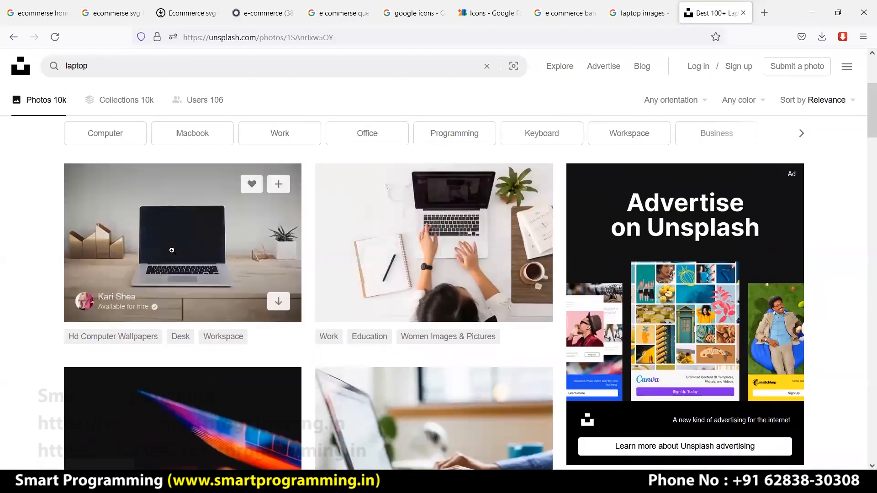
Download the photo of the laptop on a wooden desk and fill the first square in Adobe XD with it.
click(171, 250)
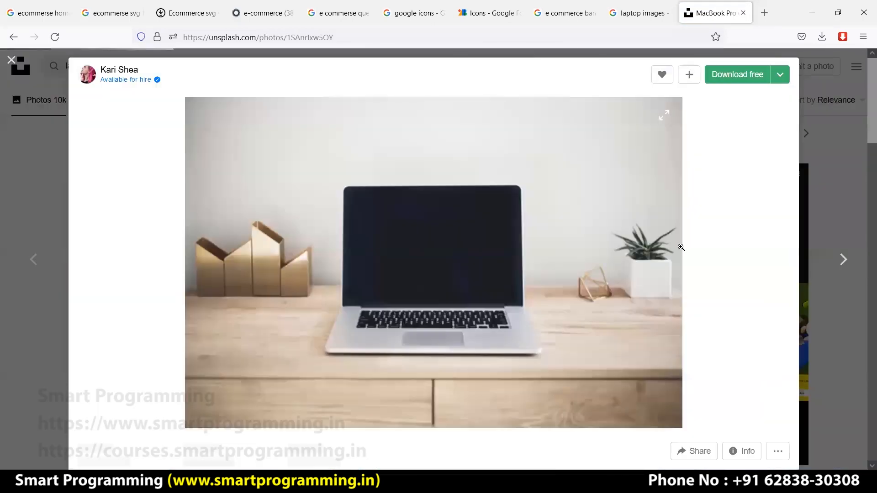
click(741, 83)
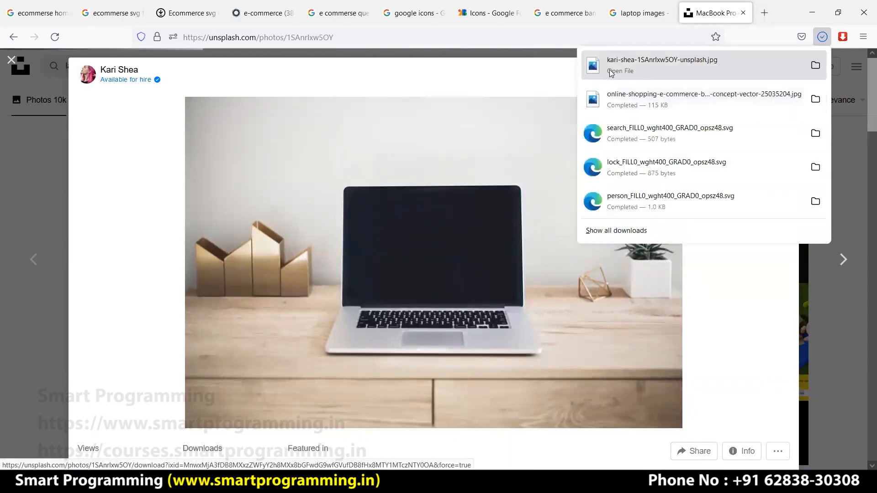
drag(596, 68, 279, 234)
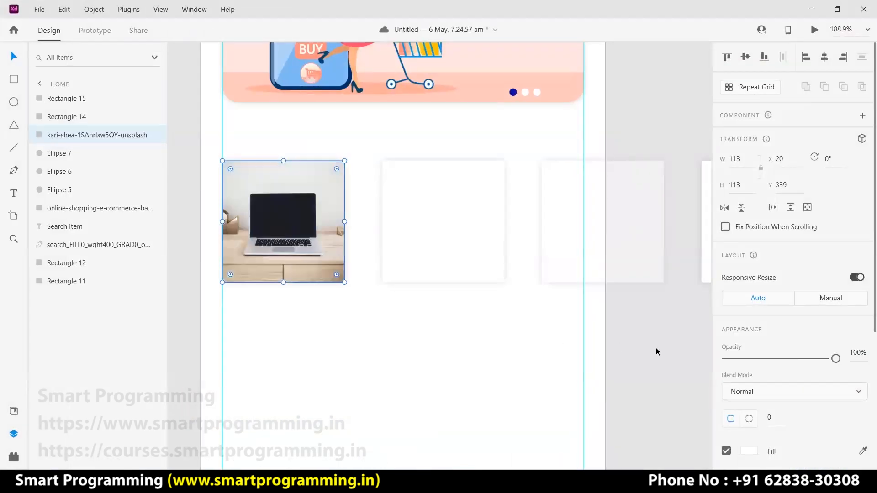
click(428, 303)
Switch to Firefox, close the laptop photo and search Unsplash for "clothes".
key(alt+Tab)
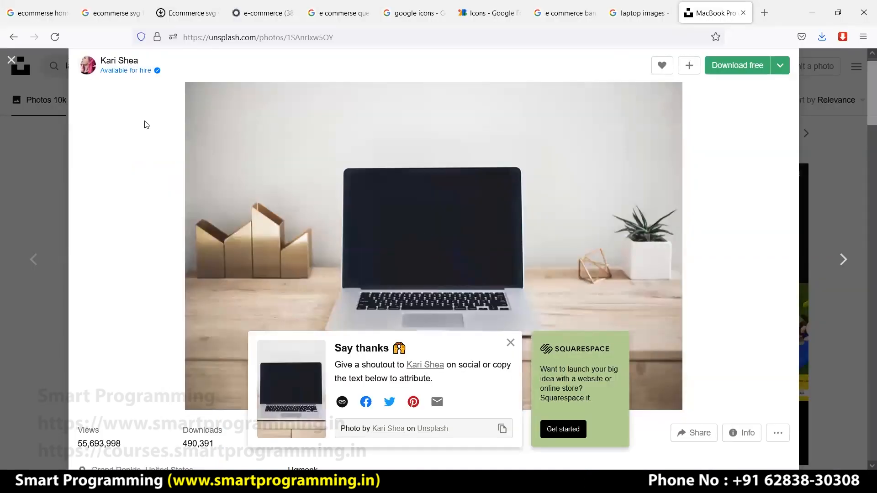
scroll(276, 150, up, 1)
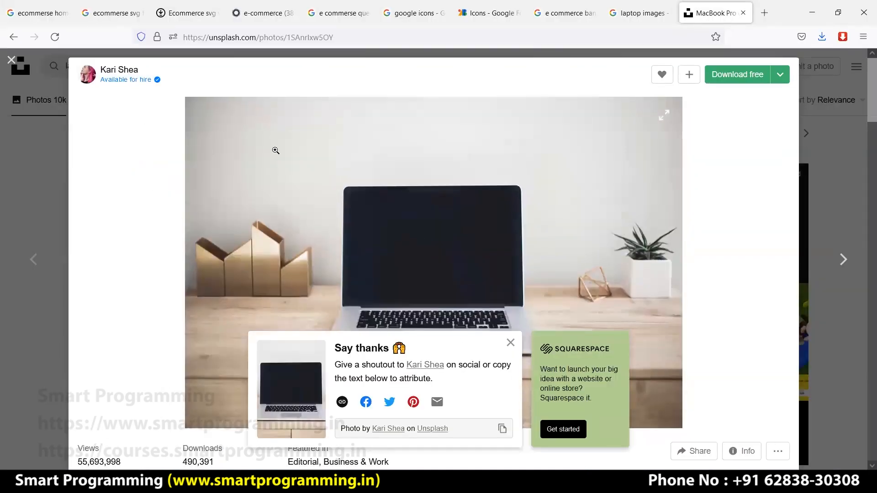
click(814, 122)
drag(101, 67, 66, 66)
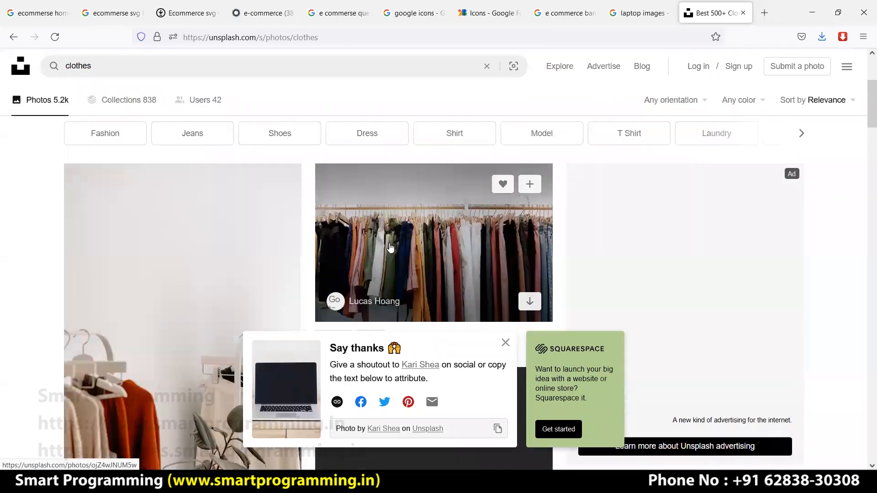
Browse the clothes photos on Unsplash for a suitable product image, previewing the clothing rack against a white wall.
scroll(391, 243, down, 4)
scroll(390, 243, down, 3)
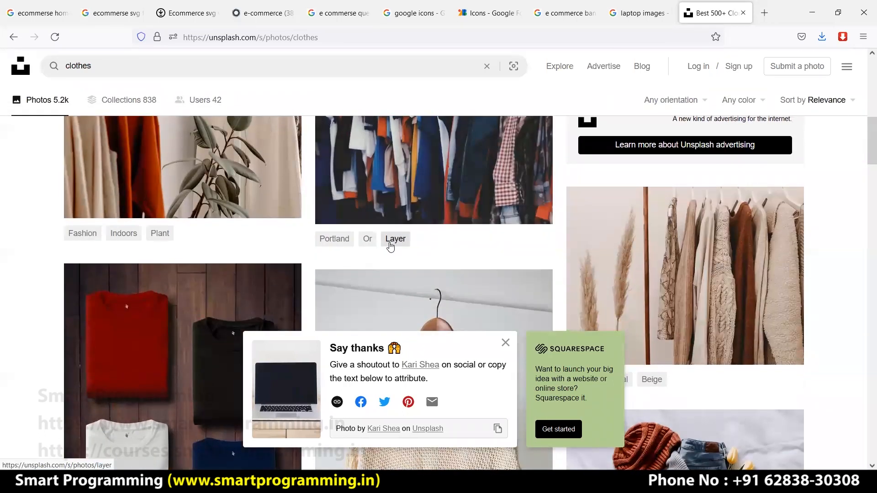
scroll(390, 243, down, 4)
scroll(389, 243, up, 8)
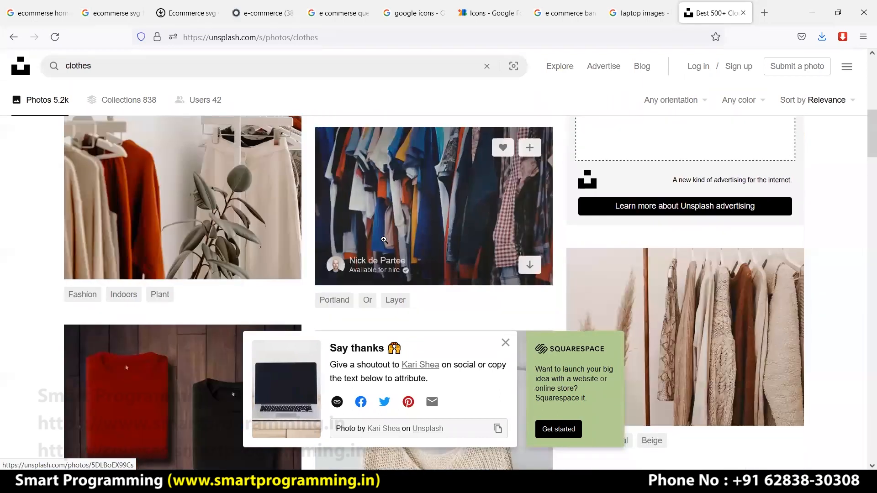
click(204, 235)
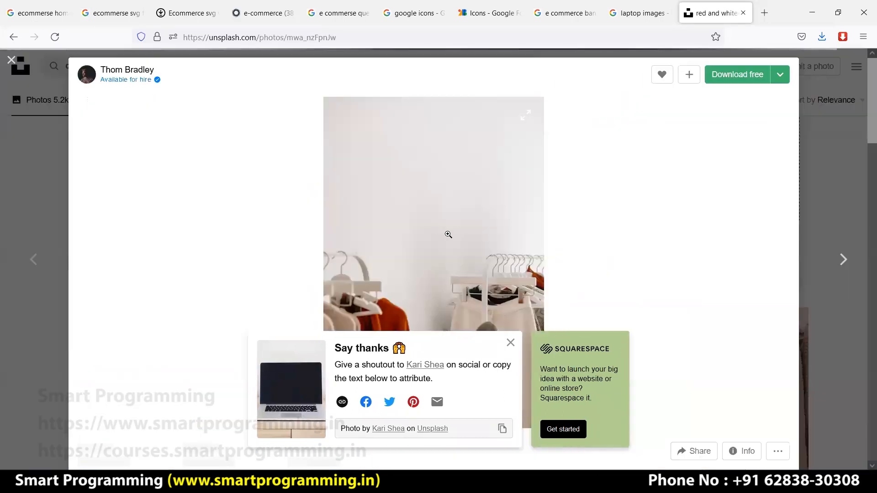
click(11, 60)
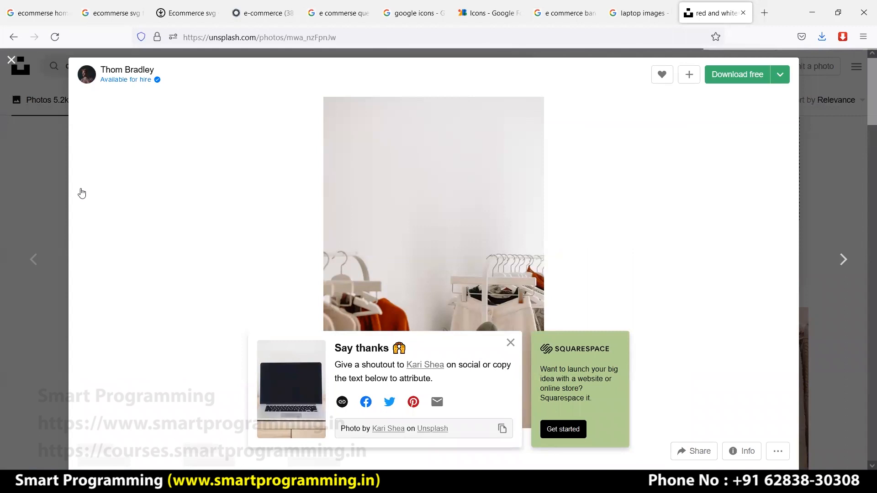
scroll(126, 239, down, 10)
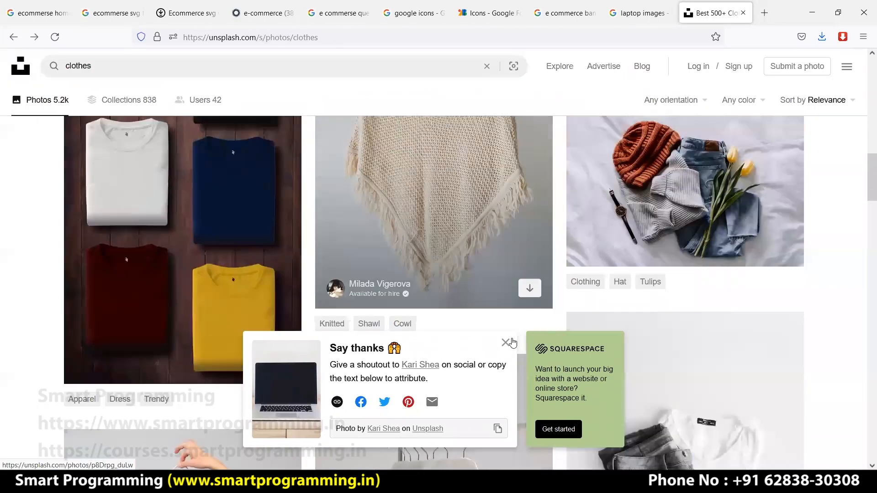
click(506, 343)
scroll(599, 291, down, 6)
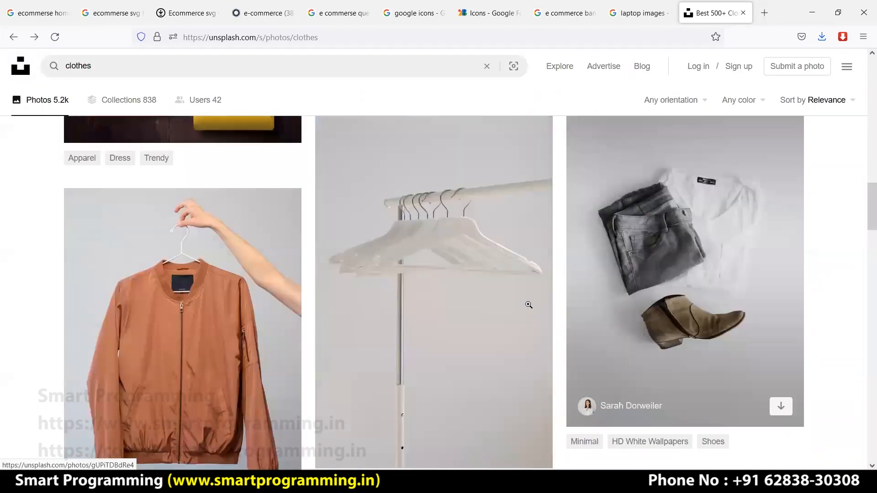
scroll(245, 255, up, 6)
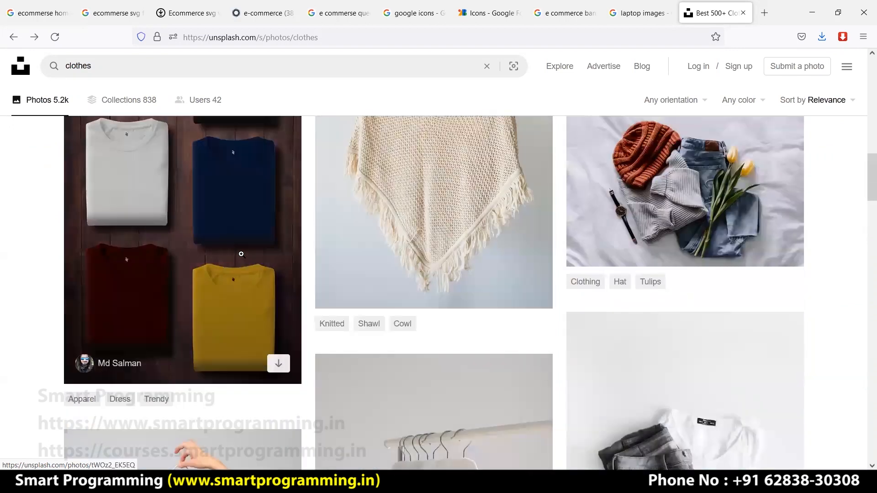
Download the photo of six folded T-shirts on dark wood and fill the second square in Adobe XD with it.
click(242, 255)
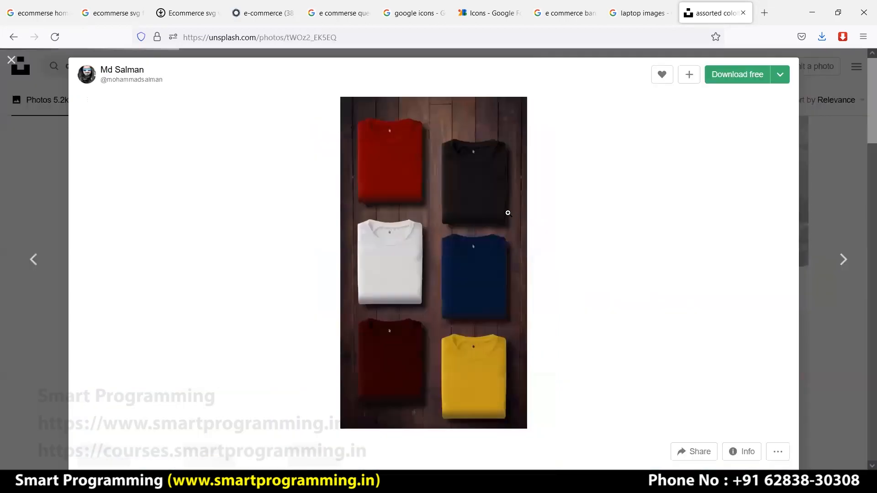
click(738, 75)
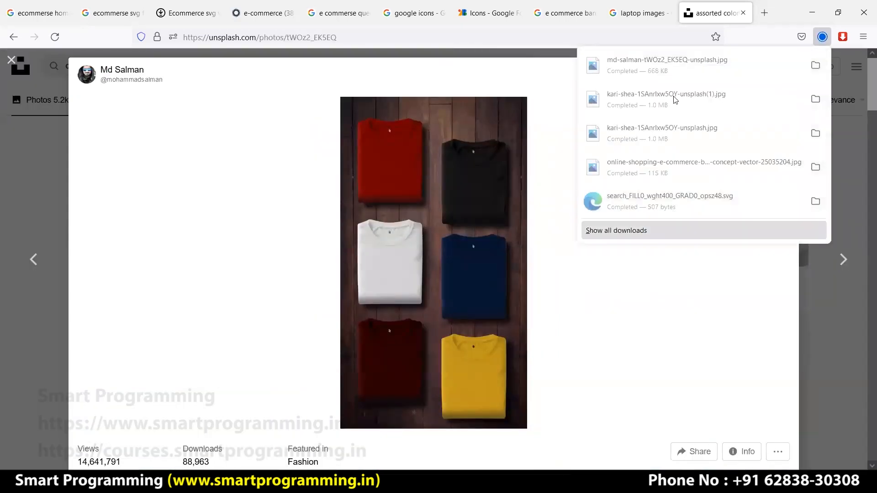
drag(614, 72, 452, 242)
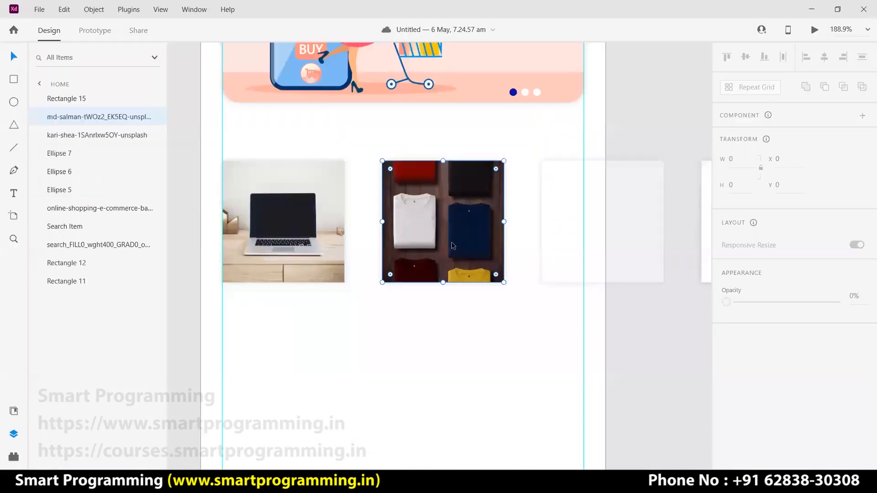
click(595, 324)
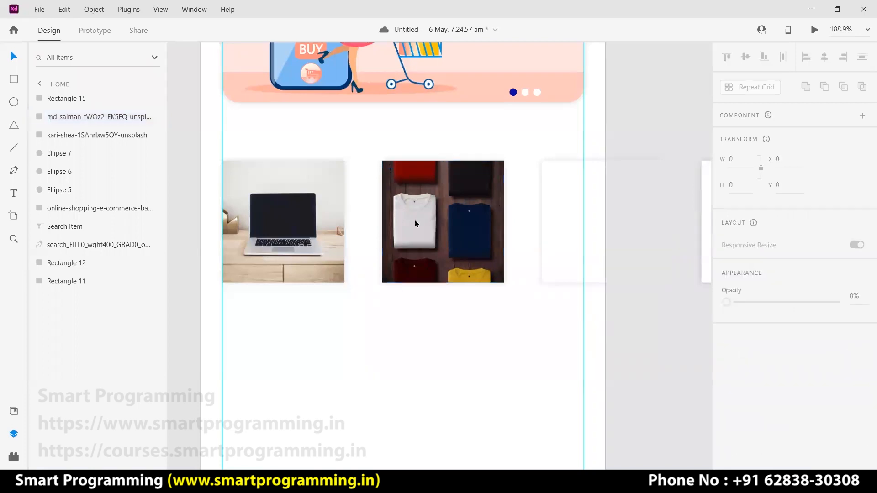
Round the corners of the laptop photo card with a radius of 10.
click(338, 196)
drag(336, 170, 333, 169)
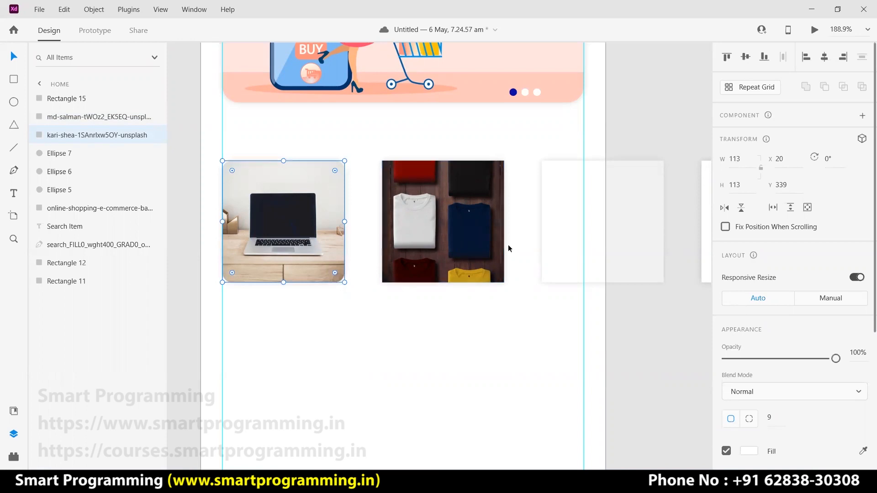
scroll(777, 297, down, 4)
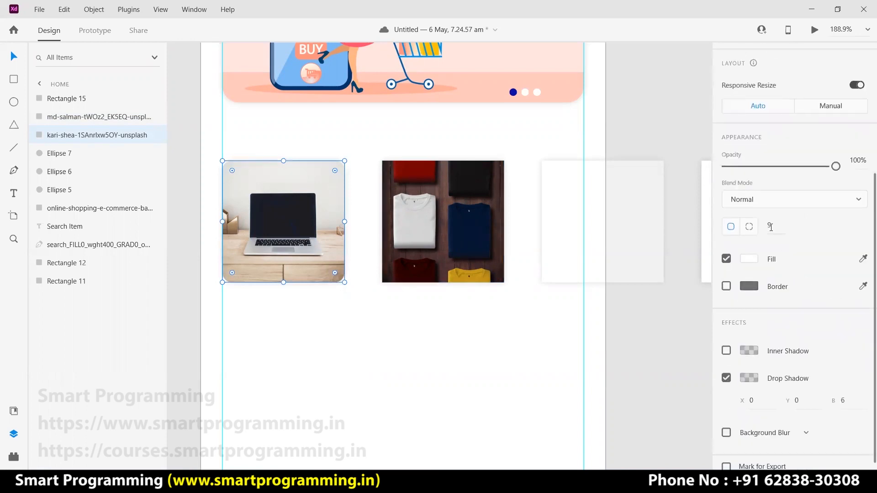
text(10)
key(Return)
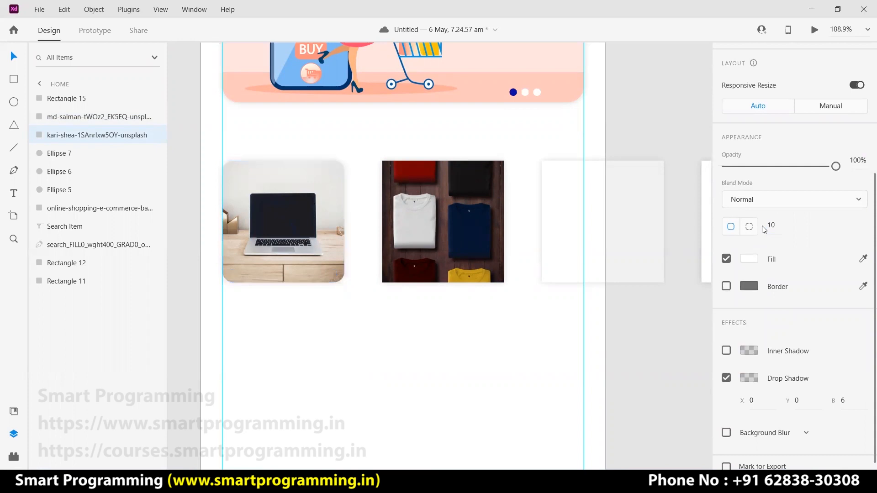
Set the corner radius of the folded T-shirts photo card to 10.
click(443, 222)
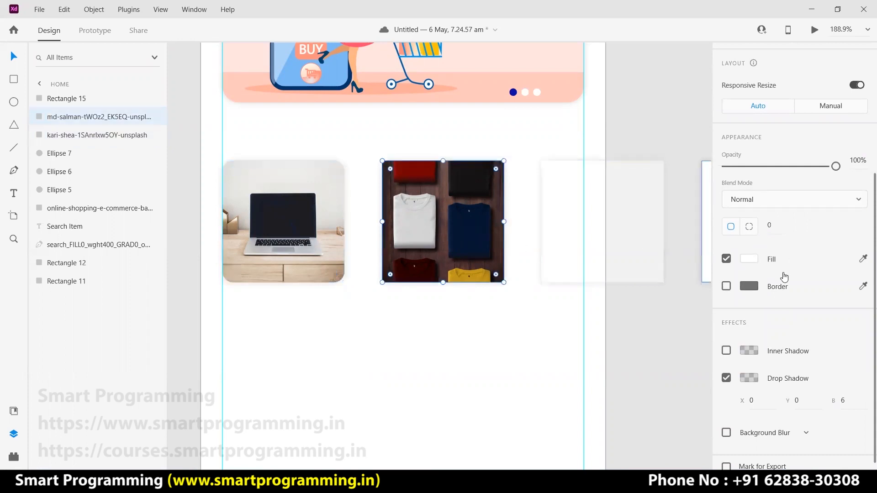
click(775, 227)
text(10)
key(Return)
click(658, 307)
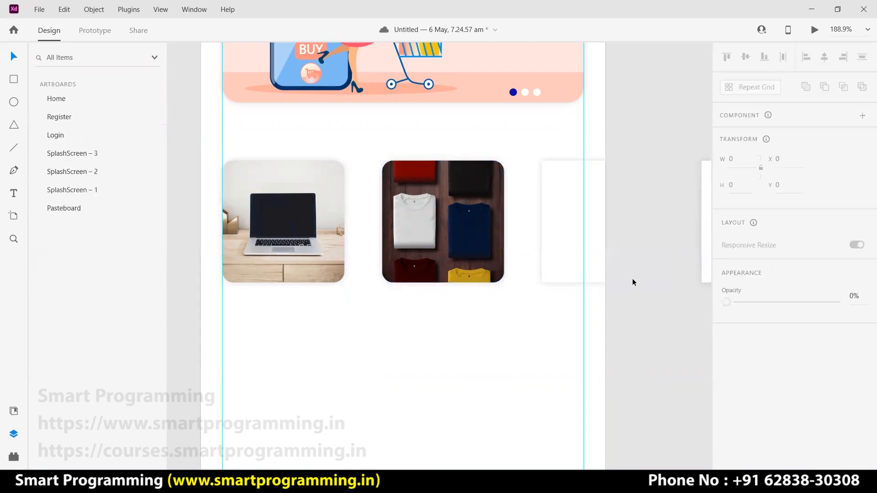
Set the corner radius of the empty third square in the item row to 10.
click(558, 226)
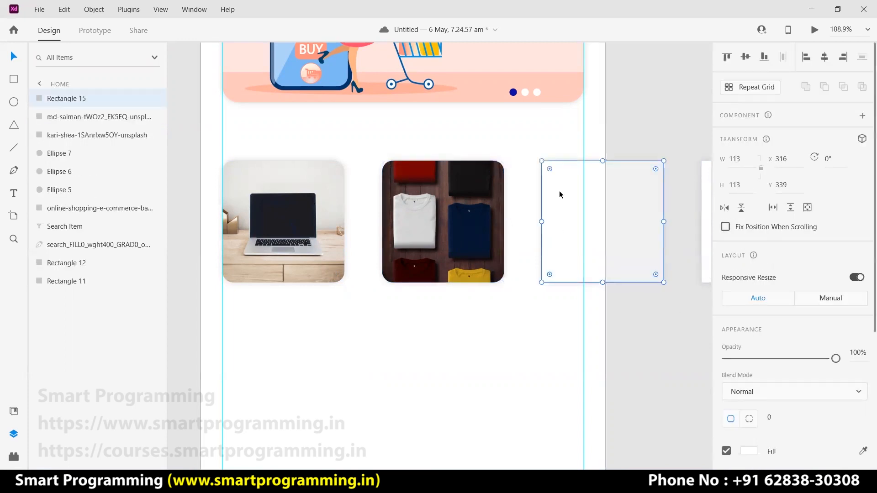
scroll(792, 305, down, 4)
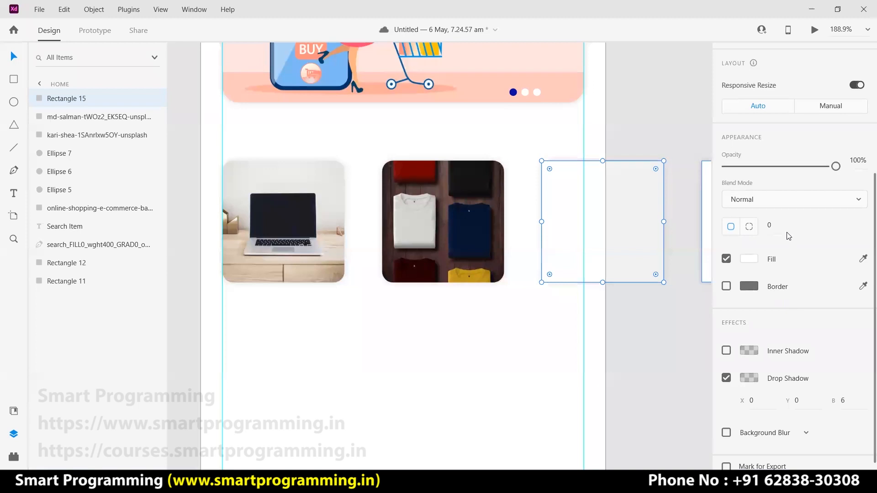
key(Return)
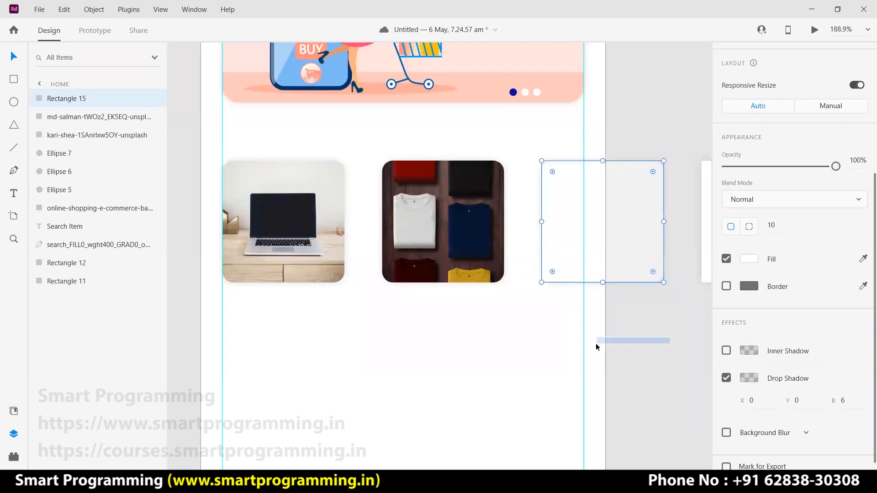
Delete the spare fourth square lying outside the Home artboard.
drag(662, 345, 531, 342)
click(549, 341)
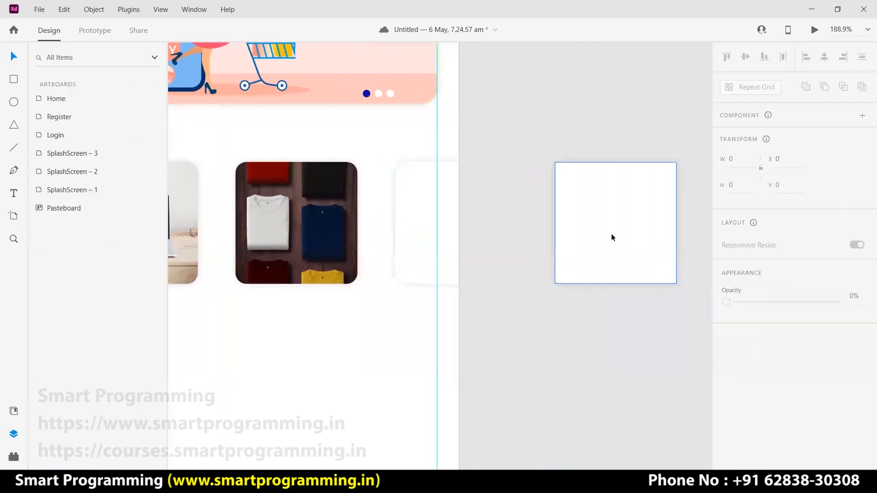
click(612, 234)
key(Delete)
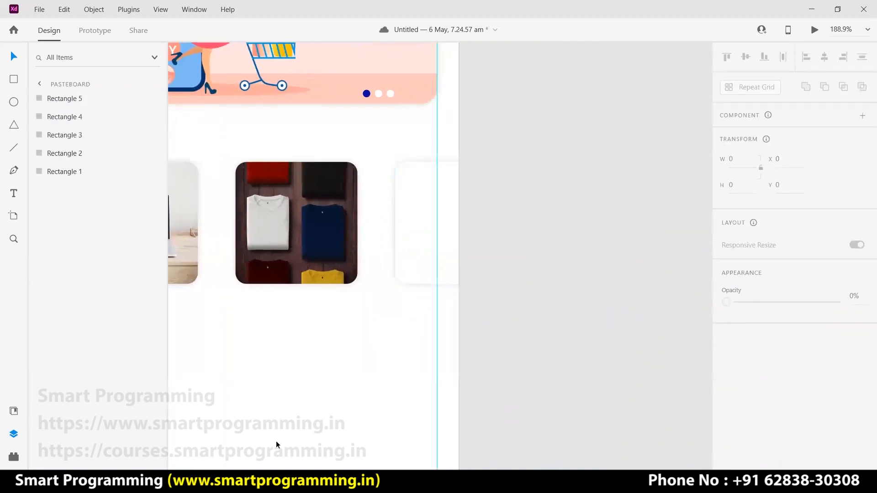
Switch to Firefox, close the T-shirts photo, search Unsplash for "shoes" and browse the photos.
key(alt+Tab)
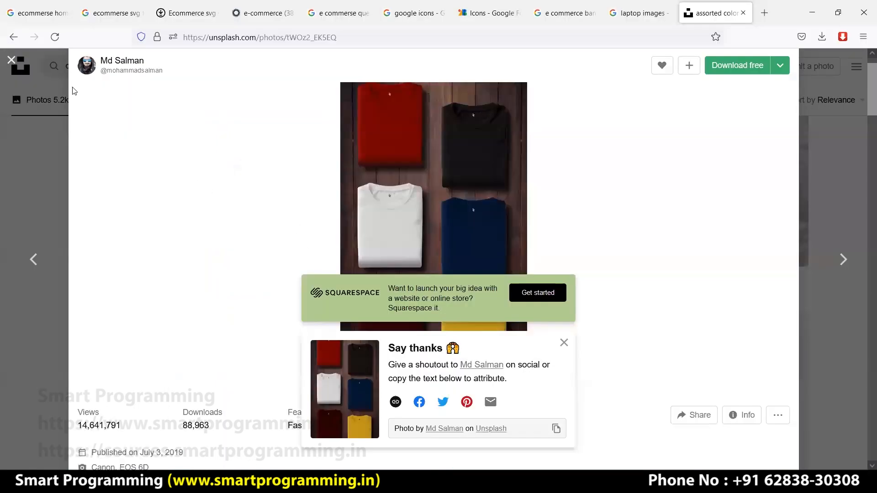
key(Escape)
click(54, 67)
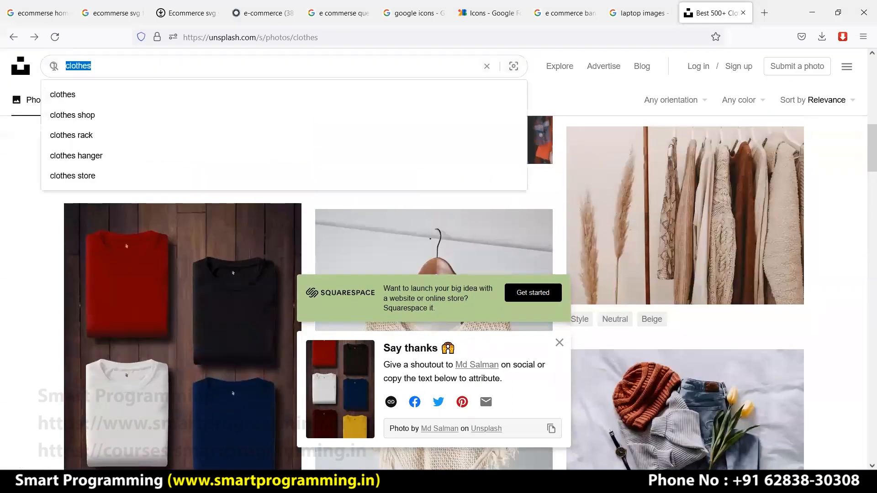
text(shoes)
key(Return)
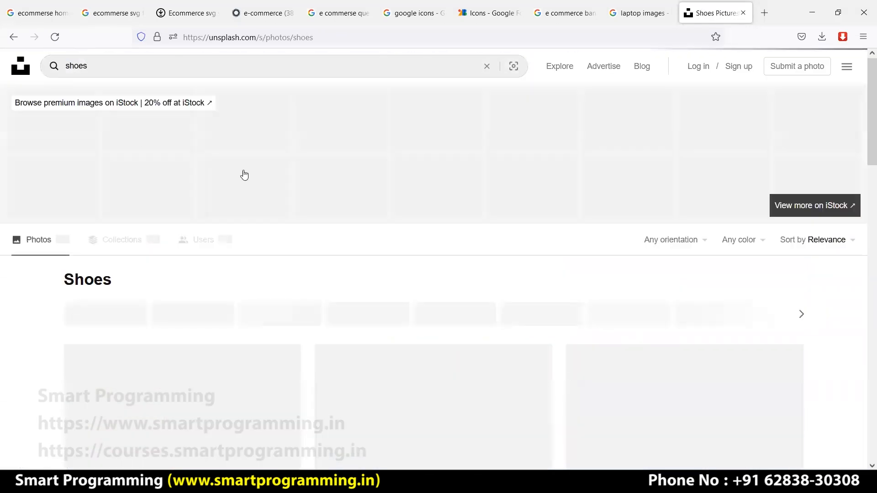
scroll(315, 254, down, 4)
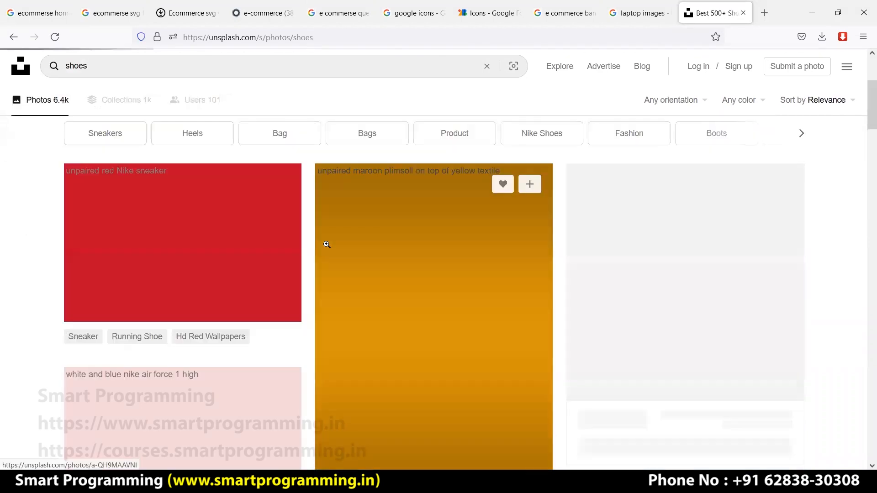
scroll(358, 278, down, 2)
scroll(357, 278, down, 3)
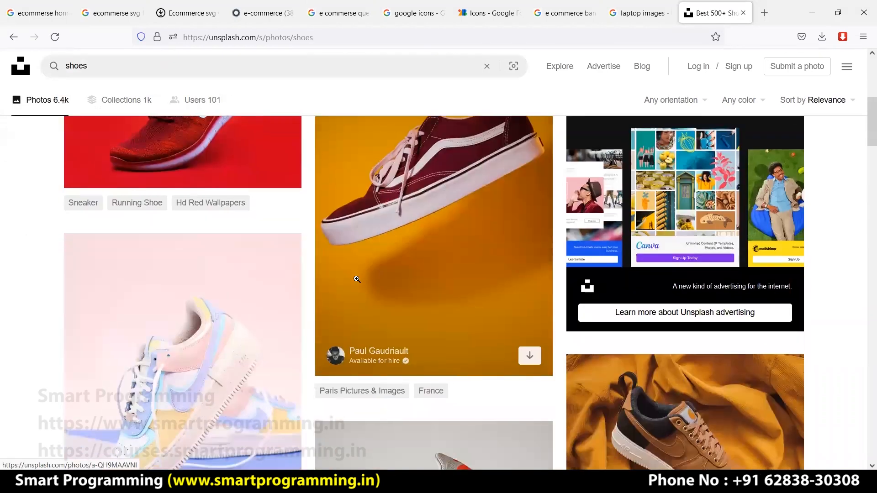
Download the photo of the pastel sneakers on a pink and blue background and fill the third square in Adobe XD with it.
click(199, 286)
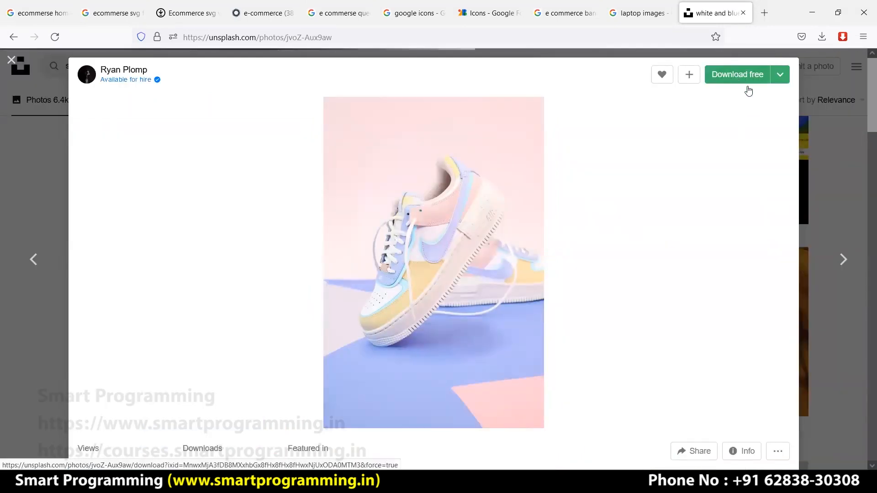
click(743, 75)
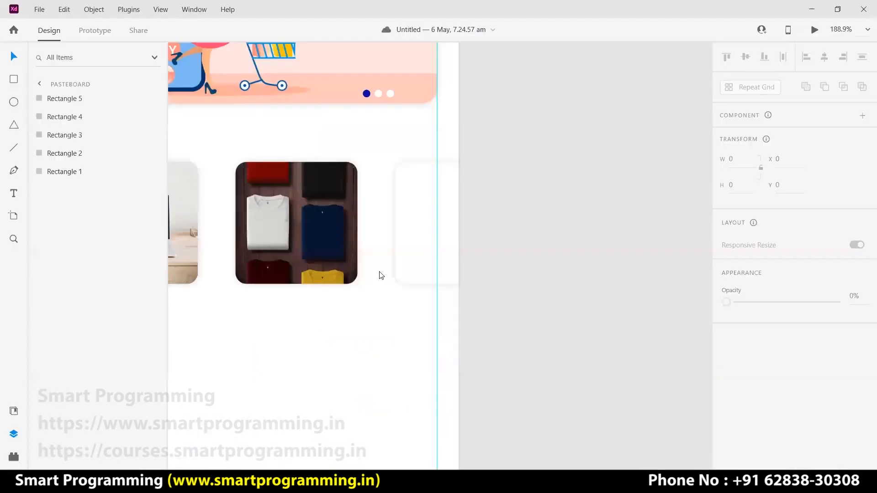
drag(382, 275, 547, 236)
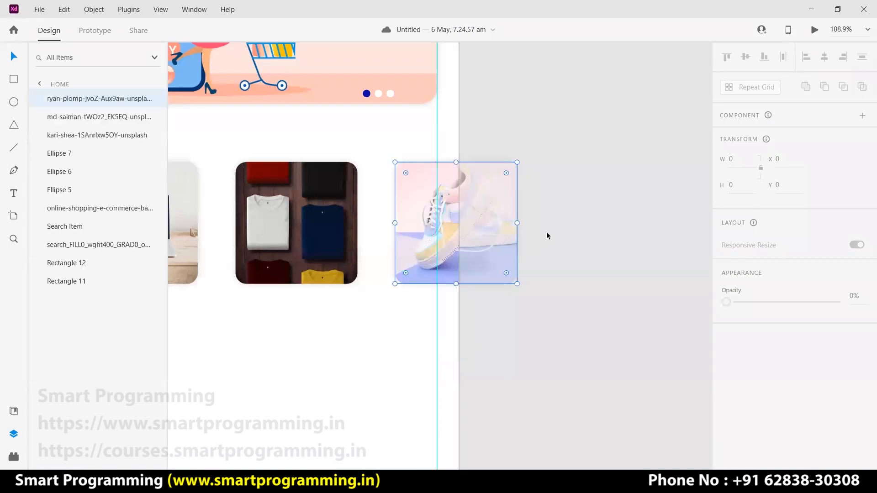
click(541, 238)
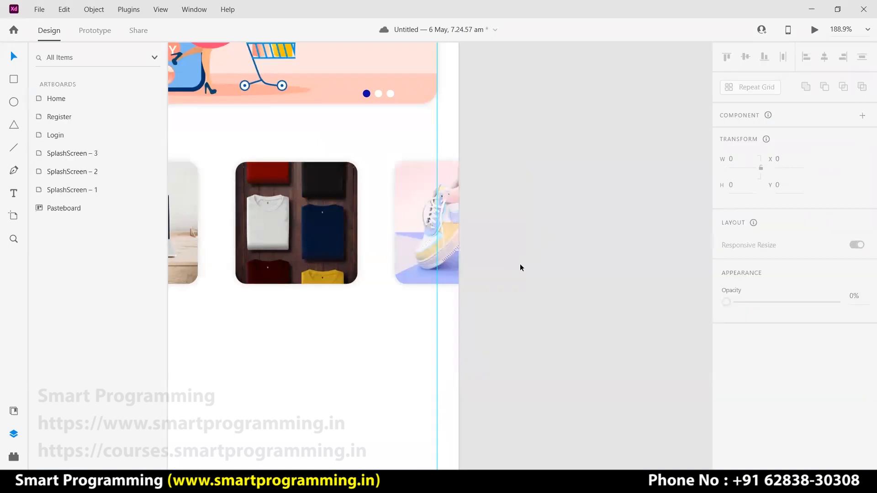
scroll(507, 267, down, 5)
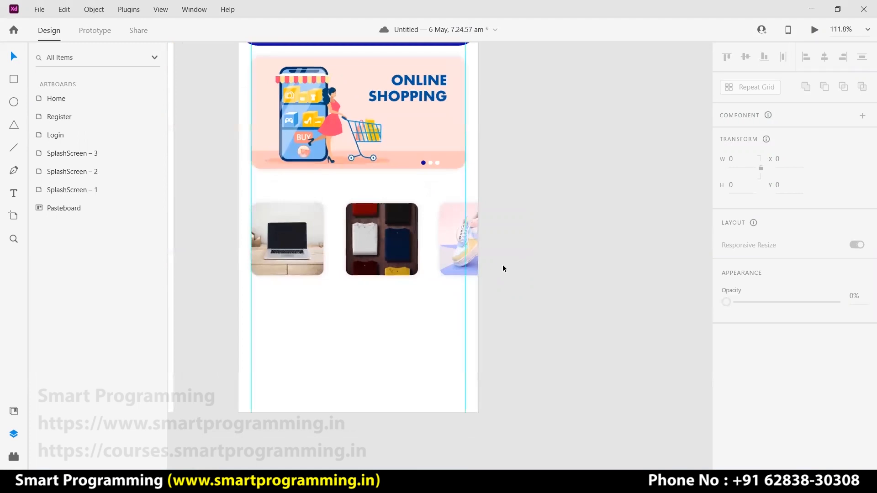
scroll(505, 268, down, 1)
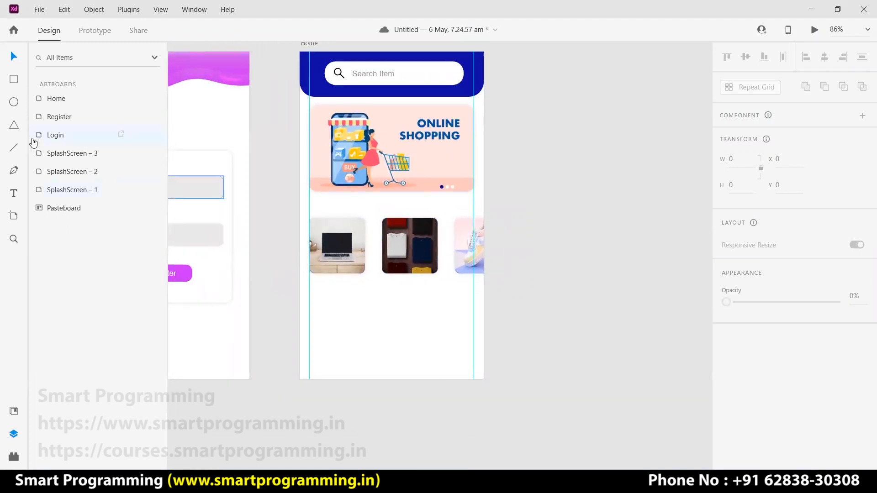
Add the heading "Categories" above the laptop card on the Home artboard and set its style to Narrow Bold.
click(14, 193)
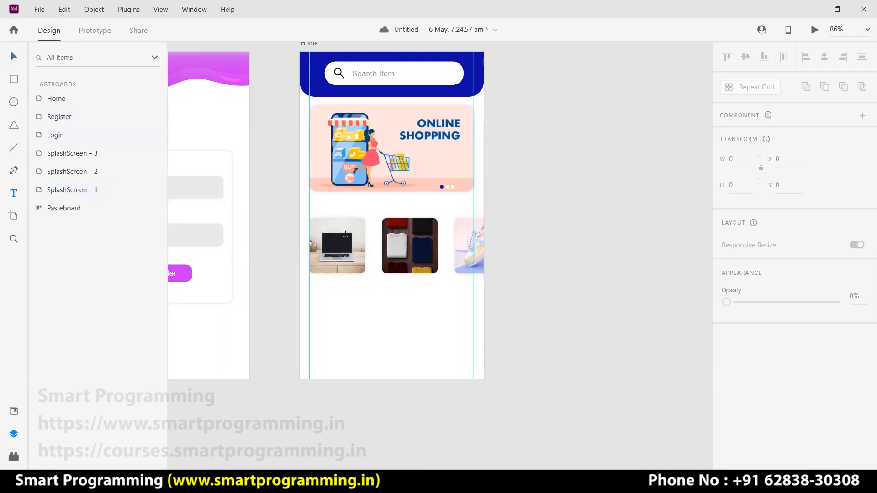
click(312, 211)
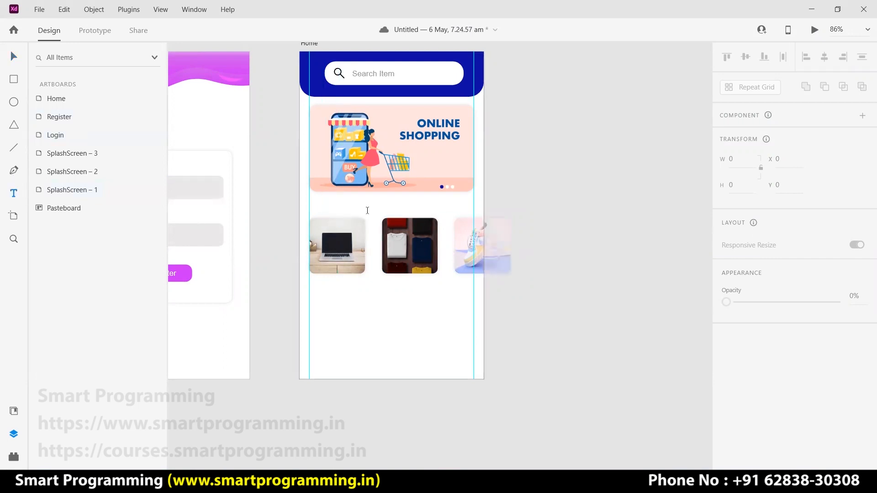
text(Categories)
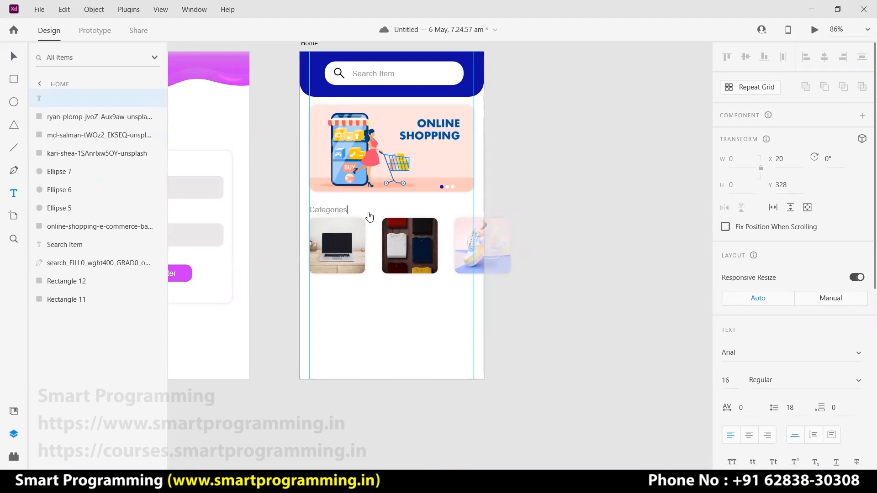
key(ctrl+a)
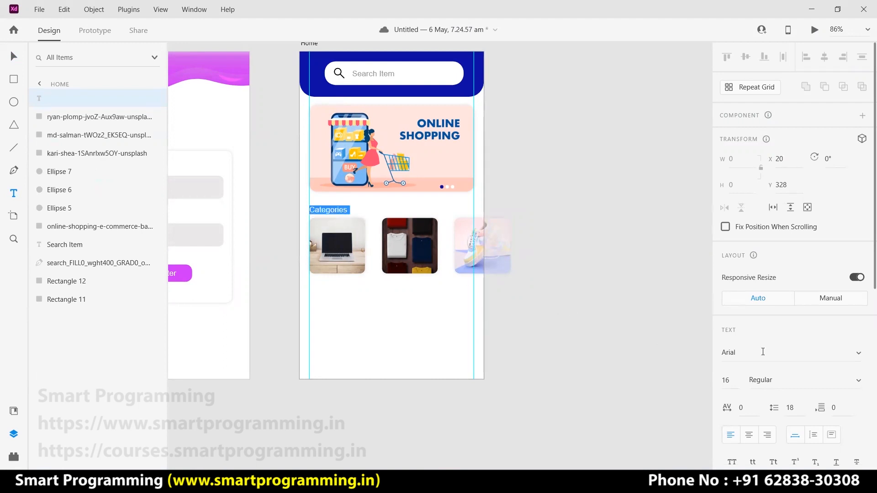
click(861, 383)
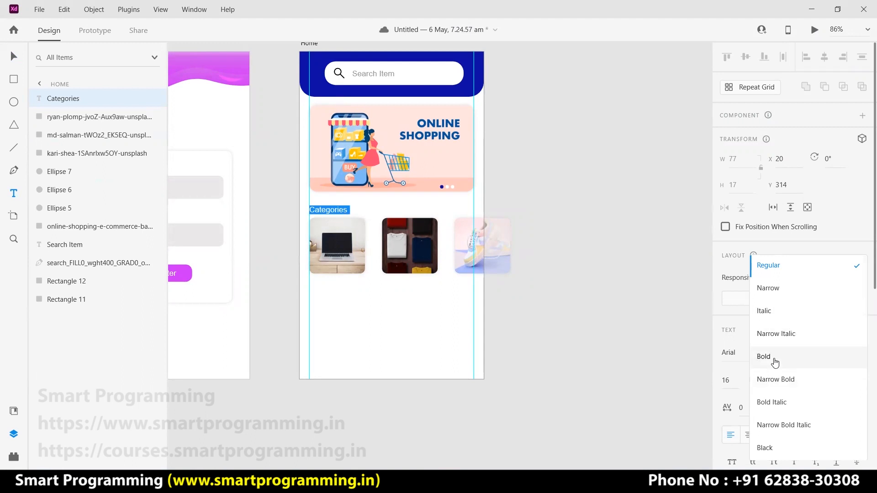
click(775, 381)
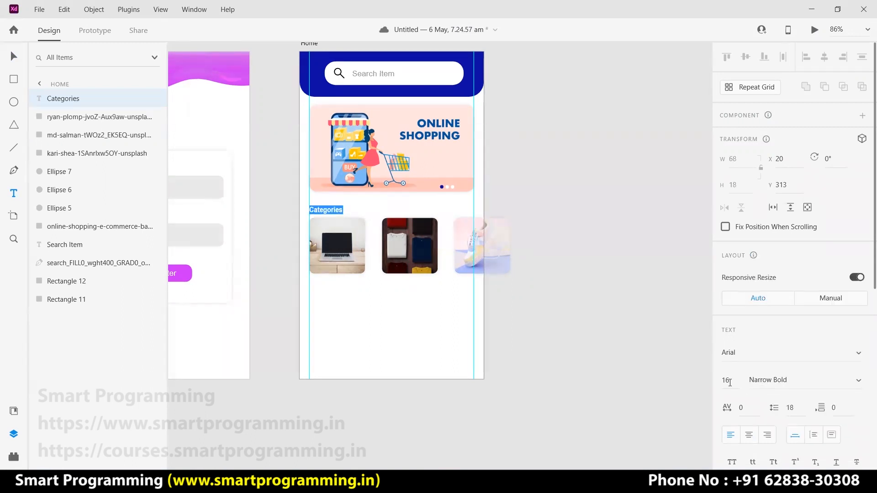
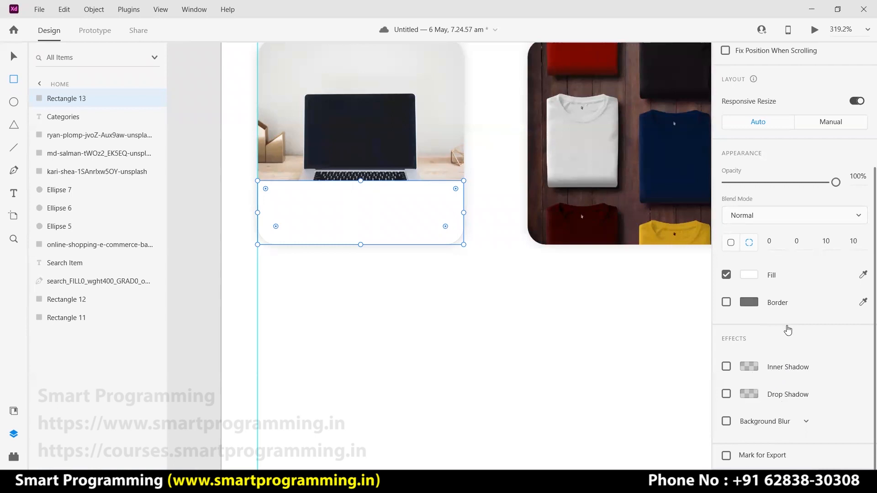
Make the white fill of the rectangle over the lower part of the laptop card semi-transparent.
click(741, 277)
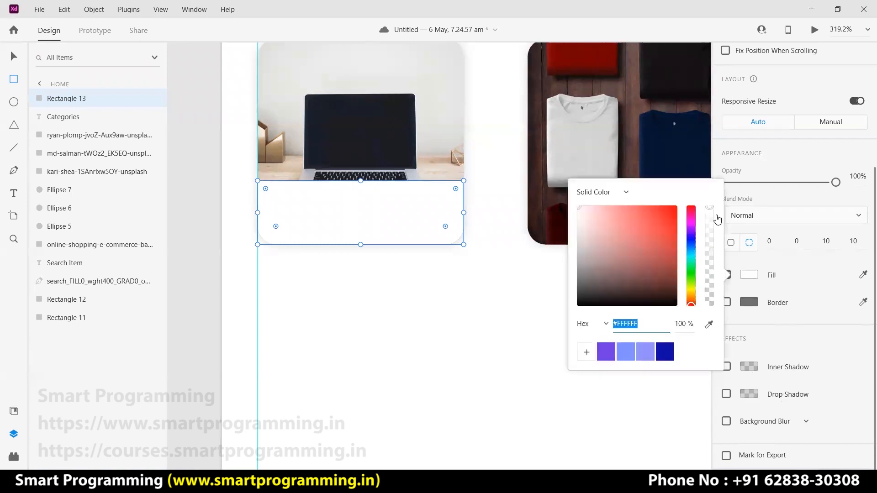
drag(709, 211, 709, 242)
click(294, 303)
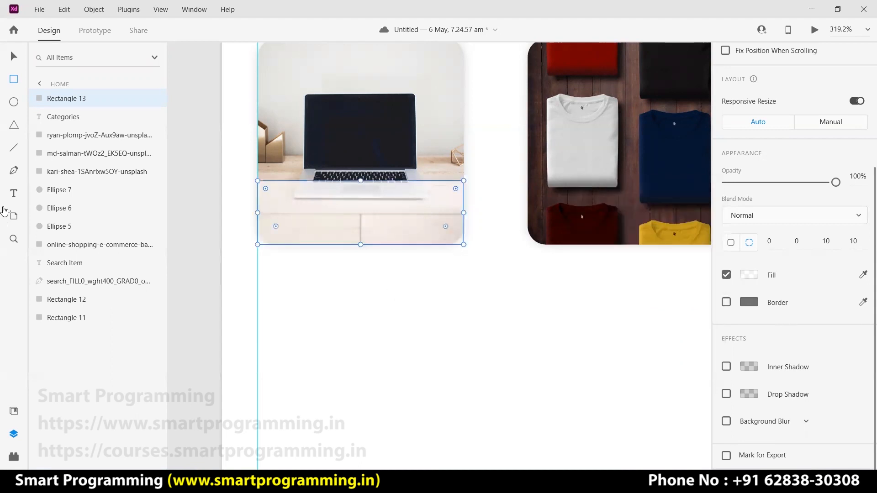
Add the label "Laptop" on the translucent strip of the laptop card and set its font size to 16.
click(299, 211)
text(Laptop)
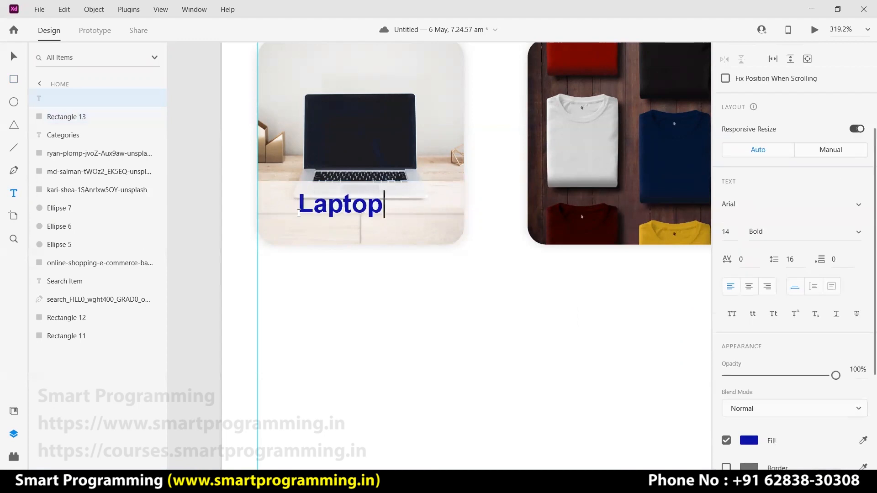
drag(299, 213, 370, 229)
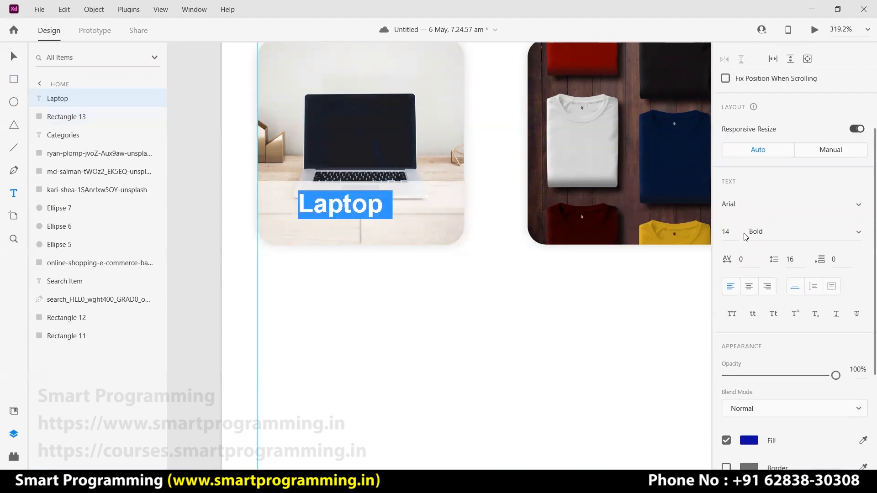
click(720, 236)
text(16)
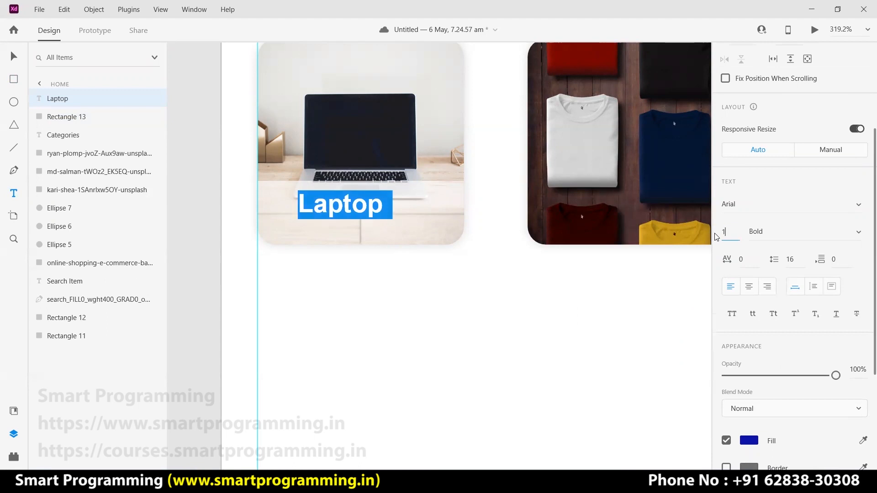
key(Return)
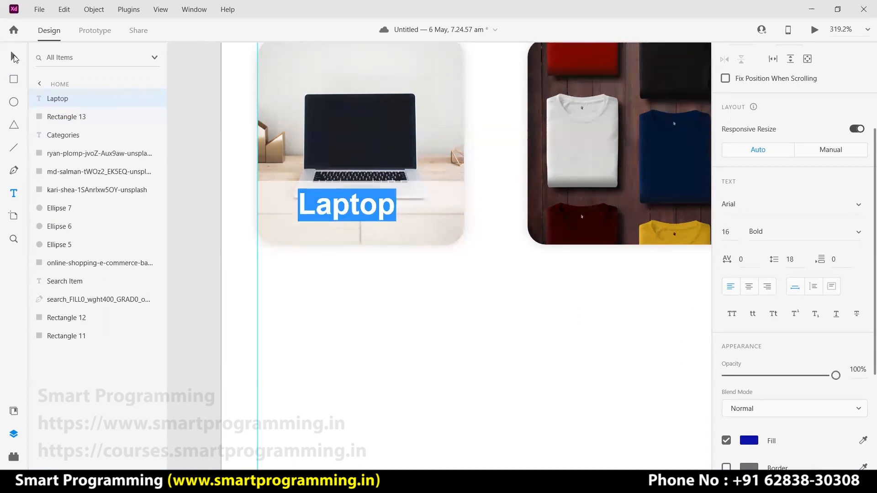
key(Escape)
Centre the Laptop label on the translucent strip and check the card within the whole Home artboard.
drag(372, 210, 385, 220)
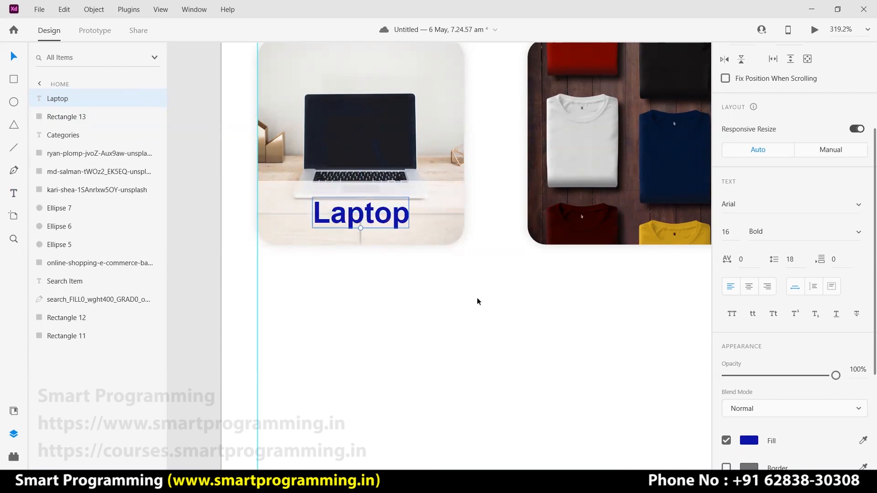
click(557, 289)
click(455, 225)
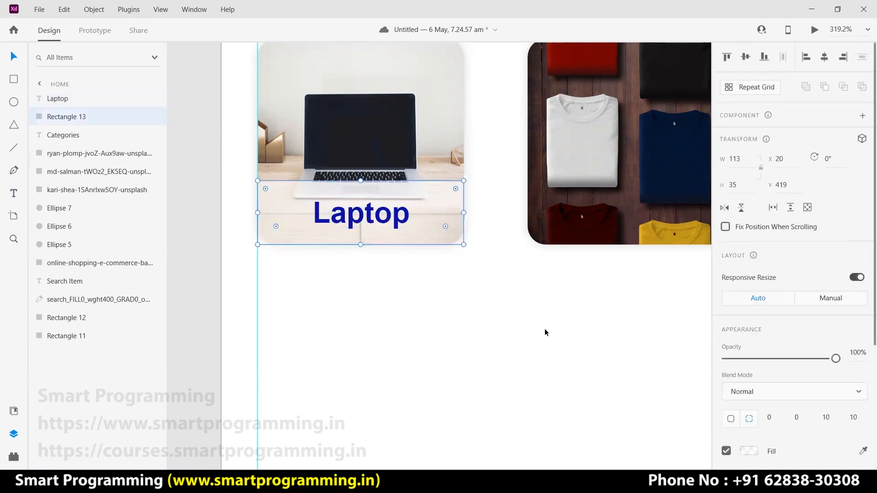
scroll(544, 328, down, 5)
click(681, 328)
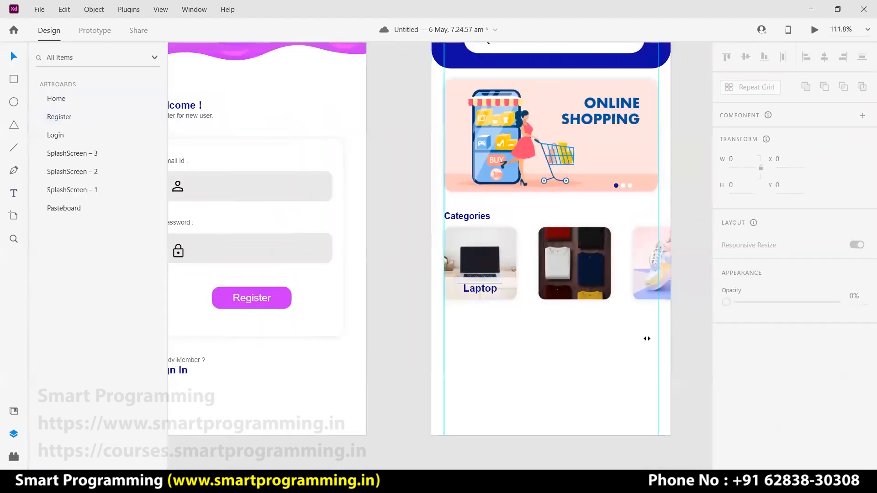
drag(564, 342, 420, 309)
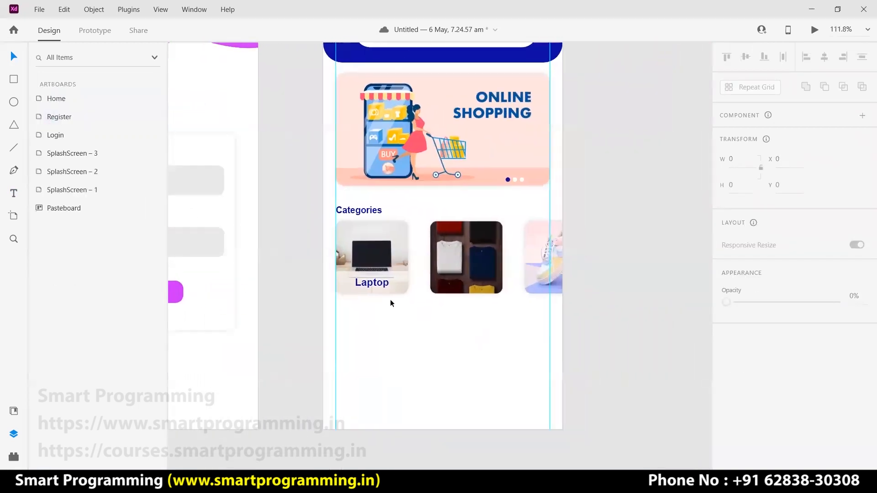
Lower the top edge of the translucent strip to a height of about 26 and move the Laptop label down within it.
scroll(387, 297, up, 5)
scroll(378, 292, up, 2)
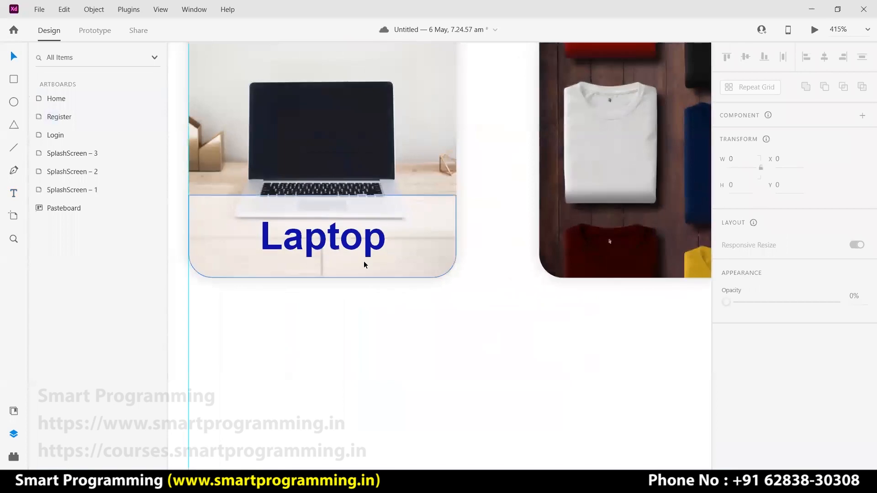
click(322, 211)
drag(322, 210, 320, 216)
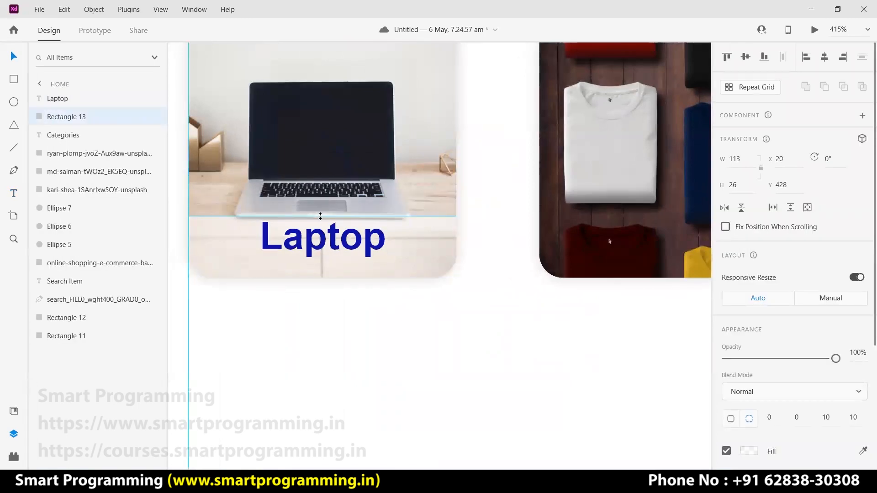
drag(314, 246, 312, 256)
click(413, 322)
scroll(486, 296, down, 3)
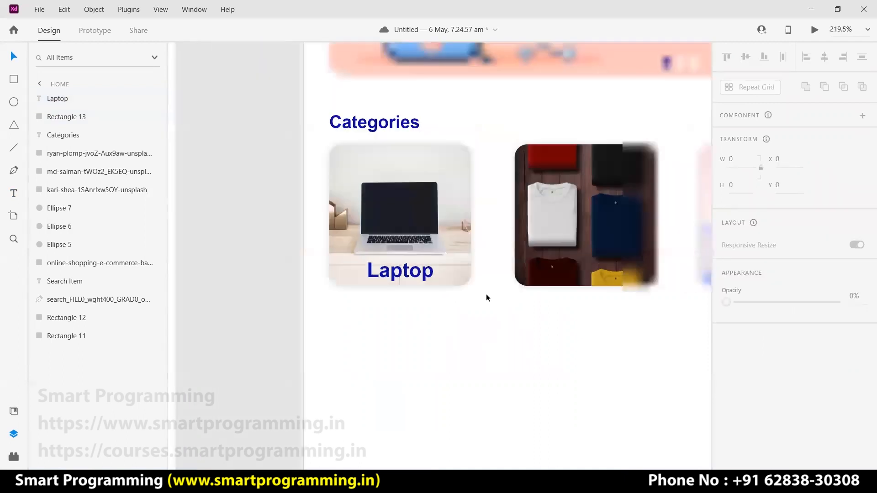
scroll(486, 298, down, 4)
scroll(516, 292, up, 4)
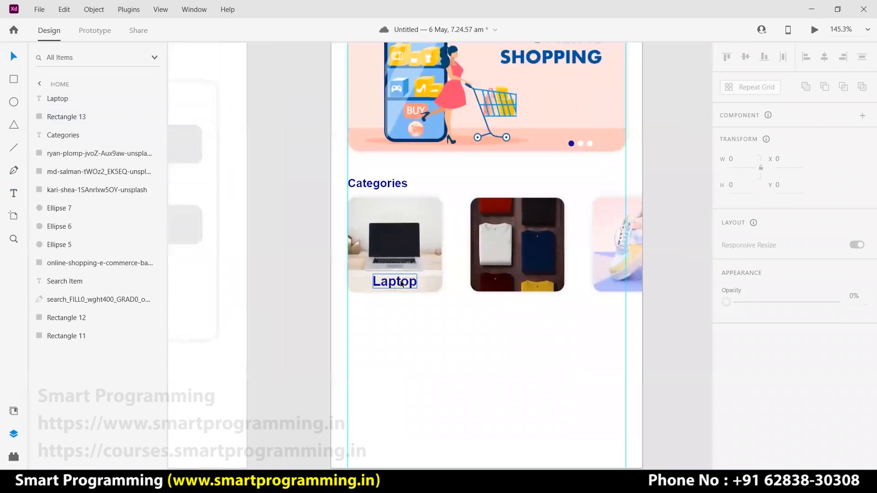
Try the Algerian font on the Laptop label and return it to Arial.
double_click(401, 282)
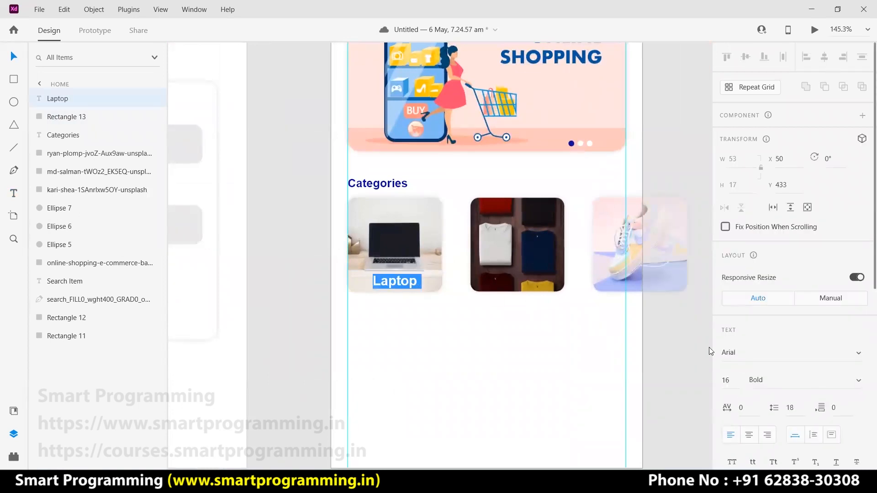
scroll(836, 253, down, 3)
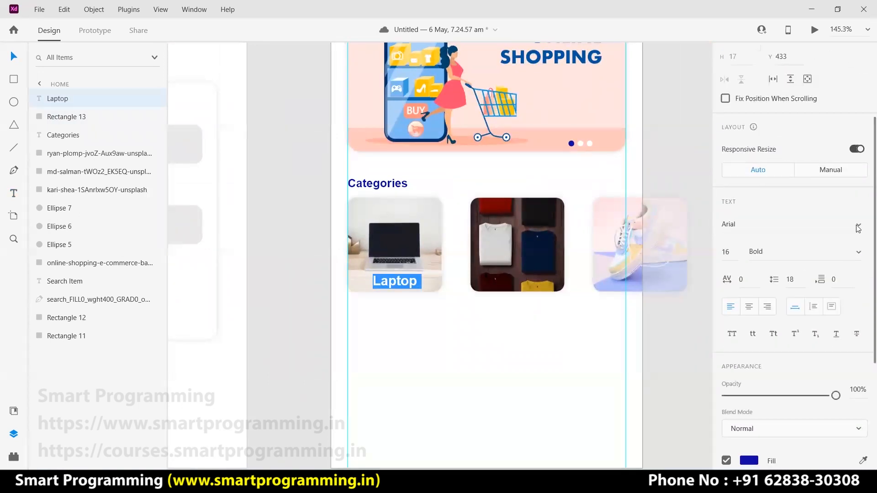
click(860, 225)
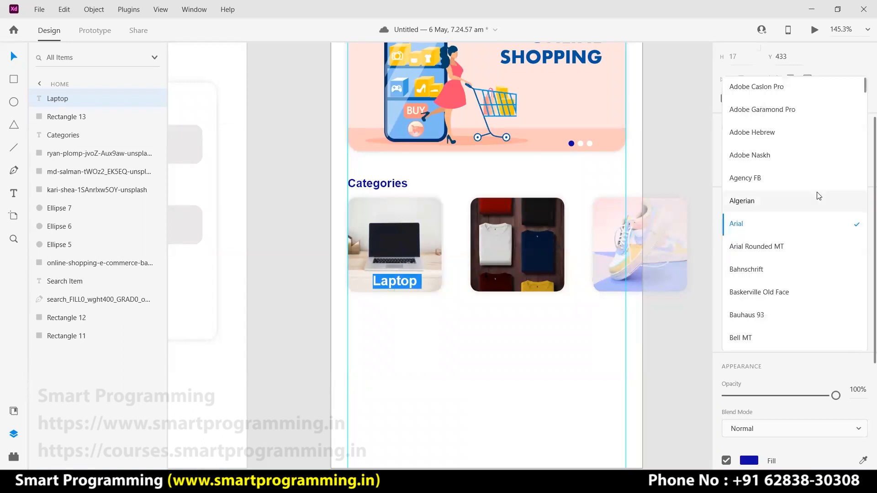
click(816, 200)
click(848, 227)
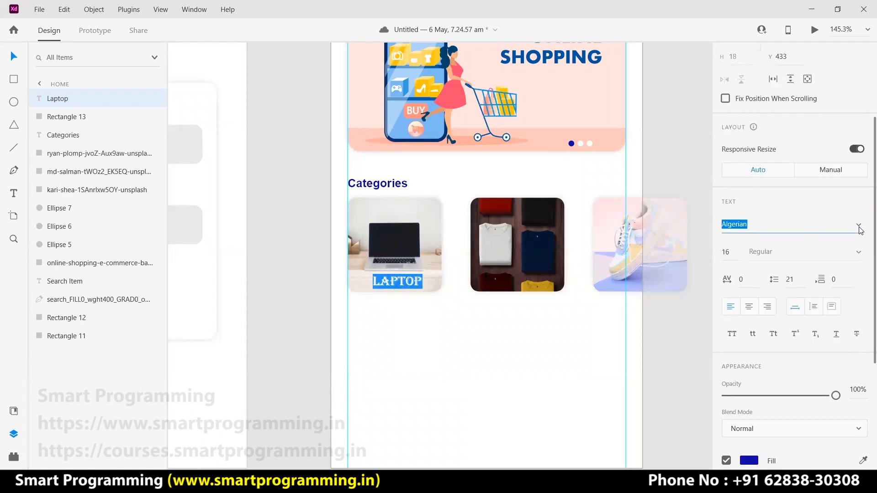
click(767, 224)
Try the Bold Italic style on the Laptop label, followed by Regular.
click(836, 252)
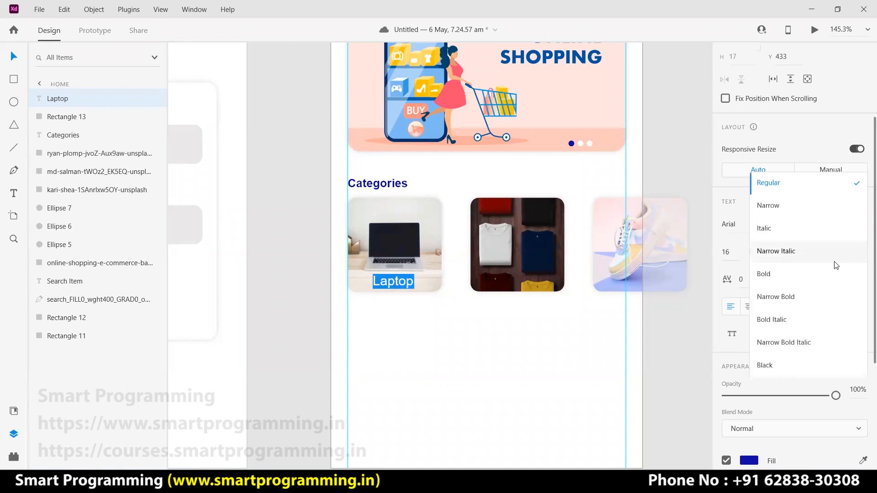
click(791, 320)
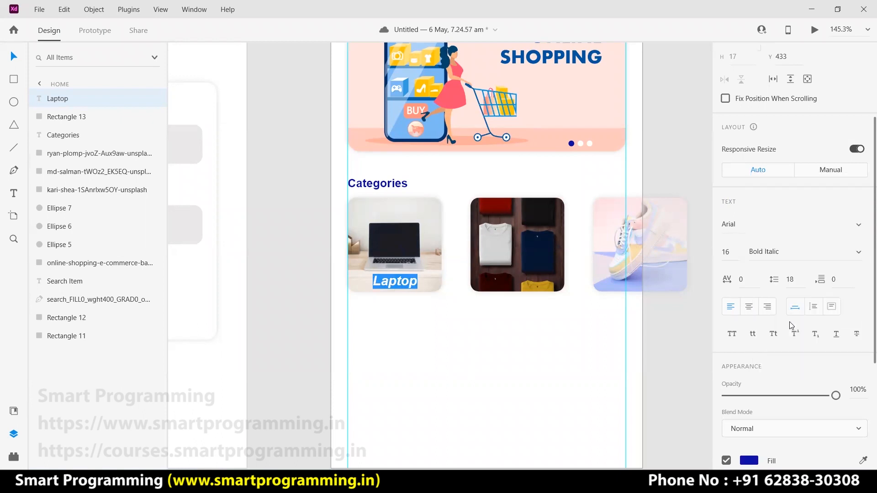
click(859, 254)
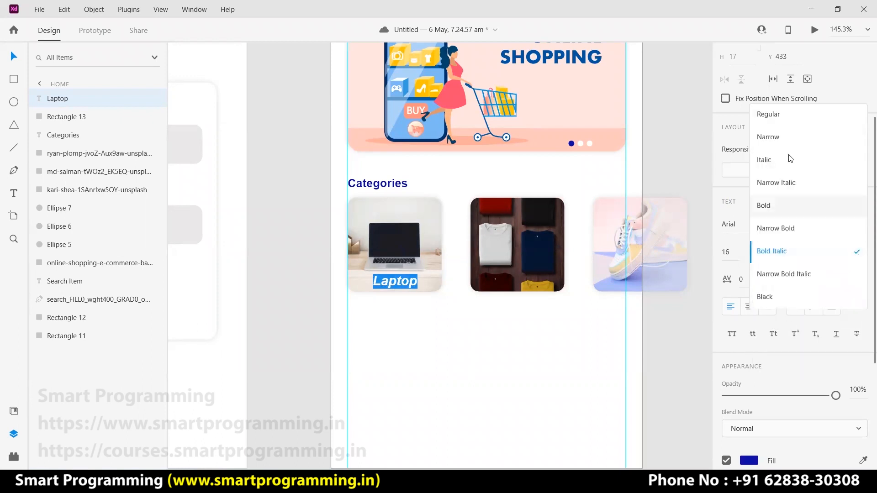
click(731, 115)
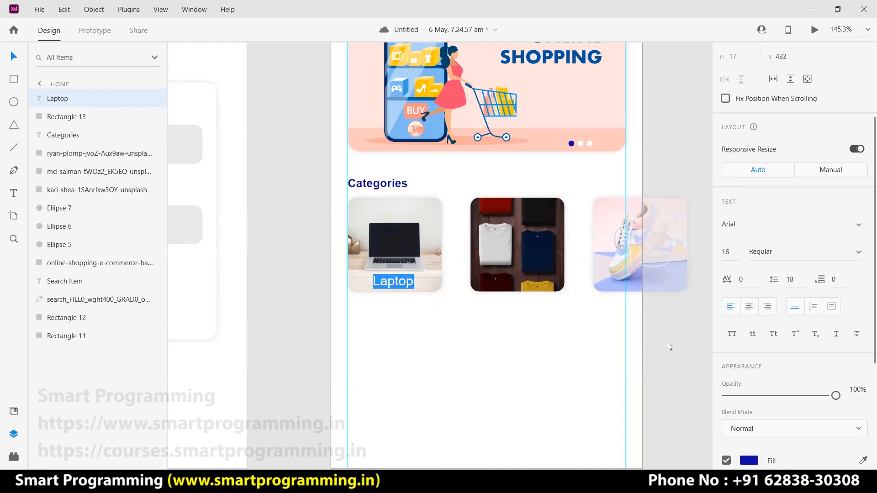
key(Escape)
click(432, 322)
Set the Laptop label's font size to 12 and its style to Bold.
click(402, 286)
scroll(810, 345, down, 3)
click(723, 188)
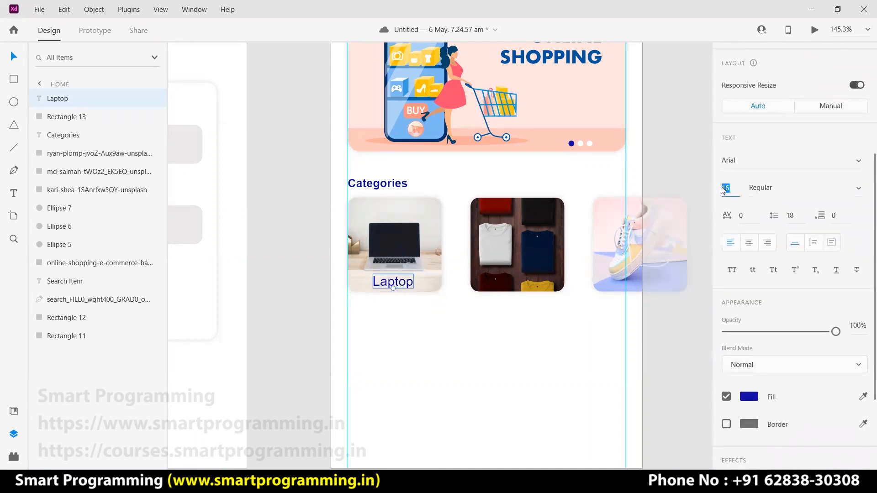
text(12)
key(Return)
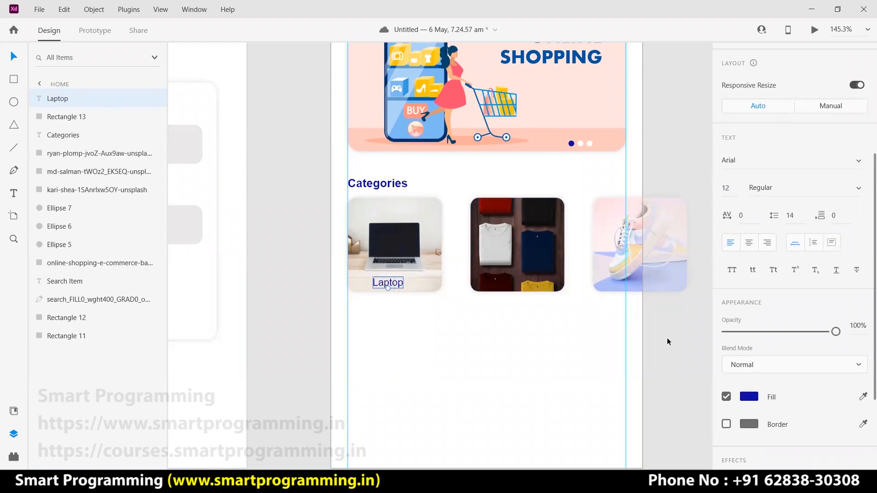
click(805, 193)
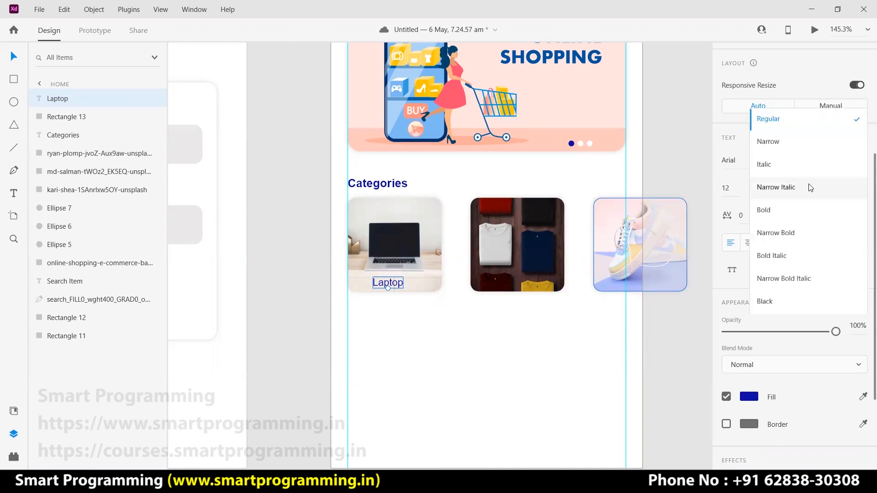
click(782, 219)
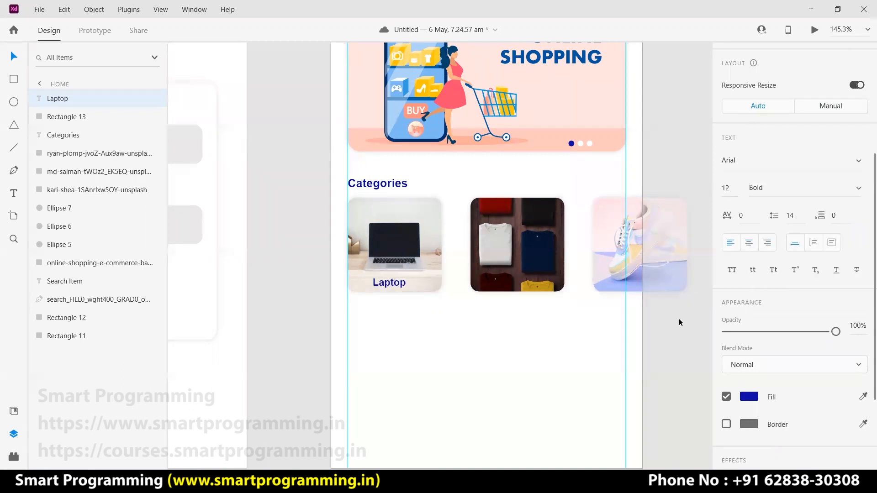
Centre the Laptop label on the translucent band at the base of the laptop card.
click(679, 319)
drag(389, 286, 392, 284)
click(667, 347)
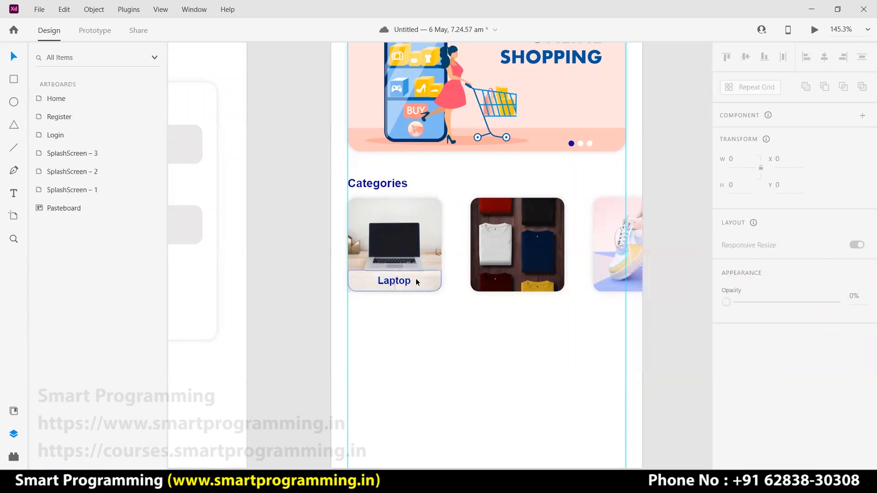
Duplicate the laptop card's translucent band and place the copy along the base of the clothes card.
click(437, 284)
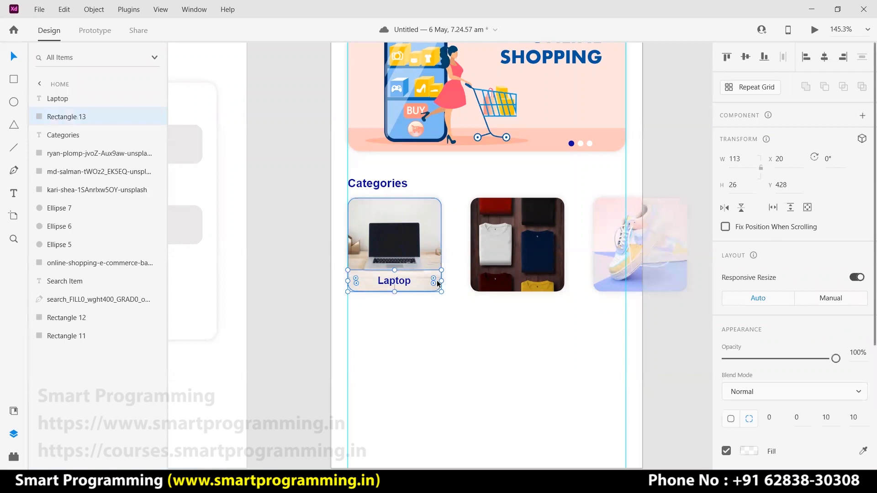
key(ctrl+d)
drag(423, 281, 546, 284)
Duplicate the Laptop label onto the clothes card, change its text to "Clothes" and centre it on the band.
click(408, 283)
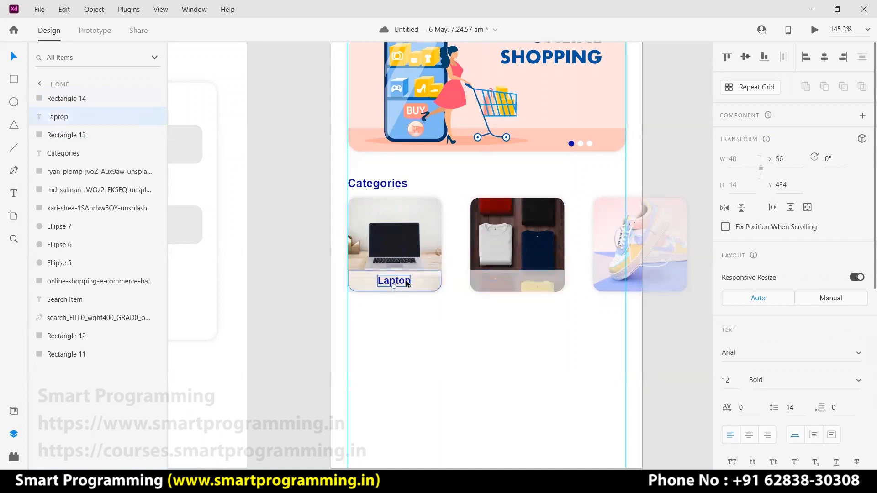
key(ctrl+d)
drag(408, 282, 529, 285)
double_click(535, 281)
text(Clothes)
key(Return)
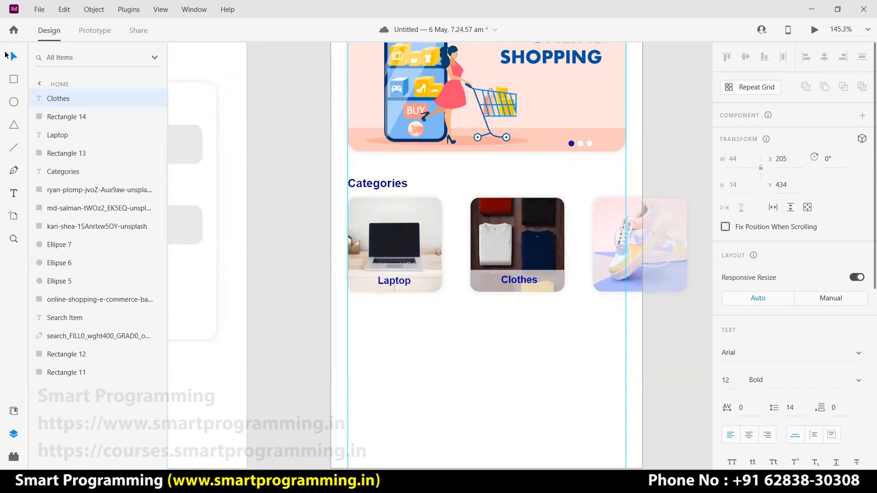
click(508, 314)
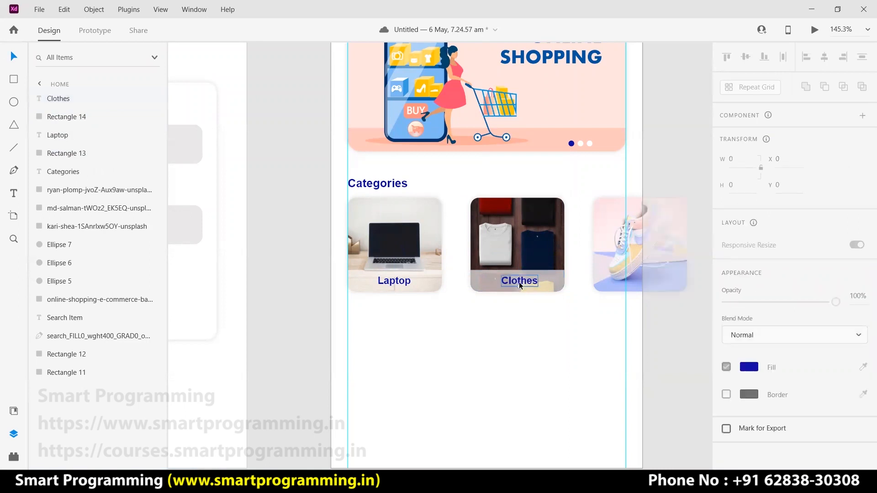
click(519, 284)
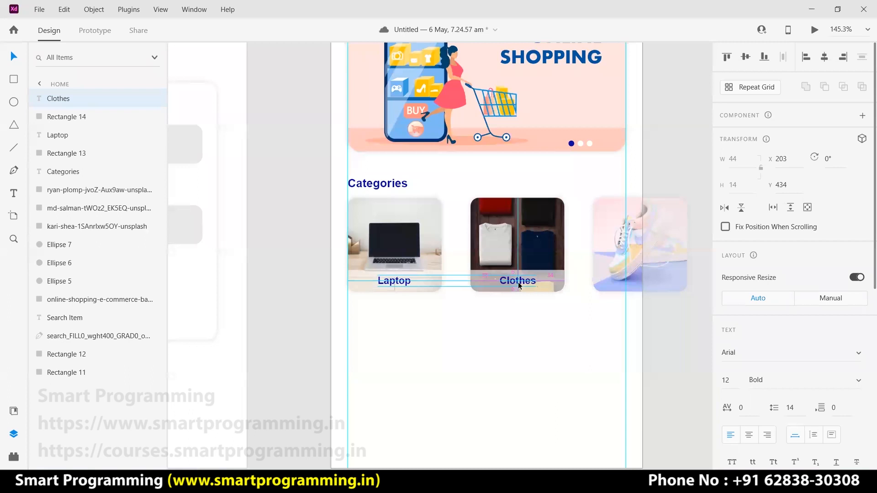
click(638, 294)
Duplicate the clothes card's translucent band and place the copy along the base of the shoes card.
scroll(636, 294, down, 2)
scroll(606, 282, up, 1)
click(478, 265)
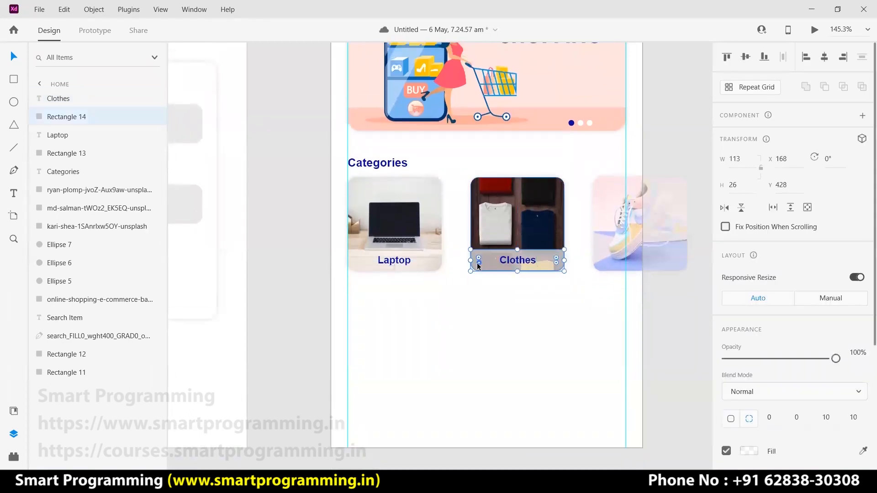
key(ctrl+d)
drag(493, 266, 613, 262)
click(594, 297)
Duplicate the Clothes label onto the shoes card, change its text to "Shoes" and centre it on the band.
click(517, 261)
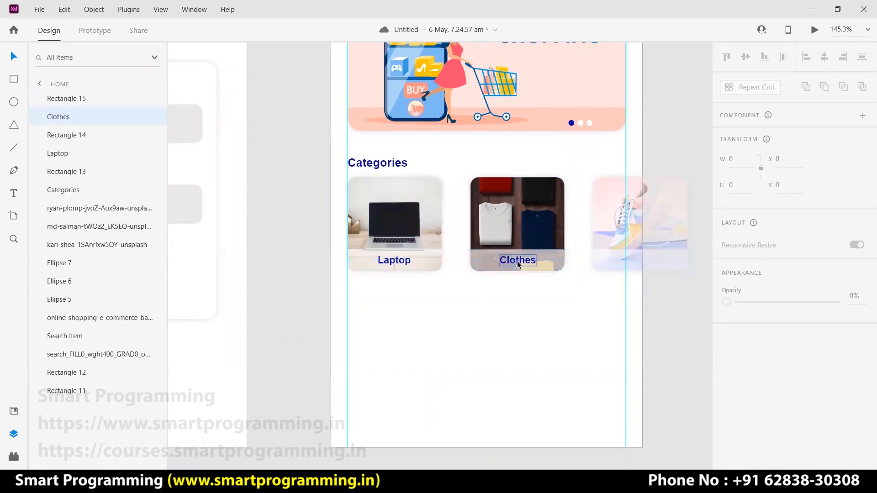
key(ctrl+d)
drag(519, 259, 643, 264)
double_click(643, 261)
text(Shoes)
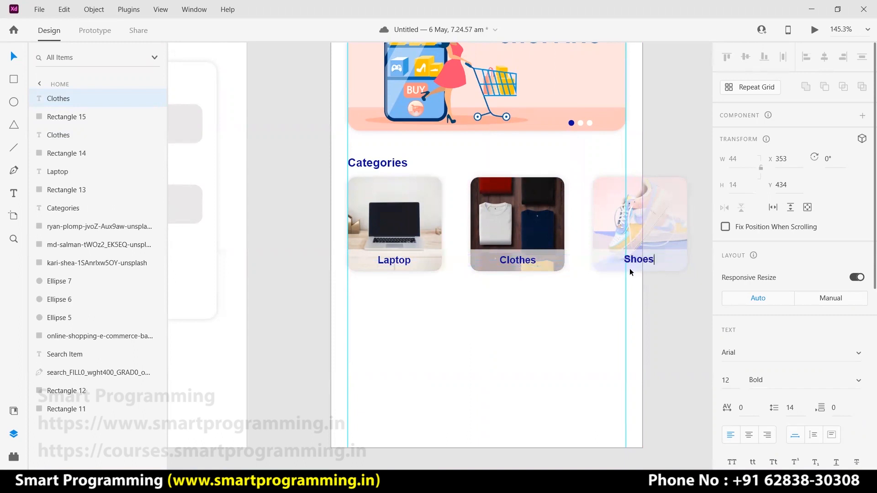
key(Escape)
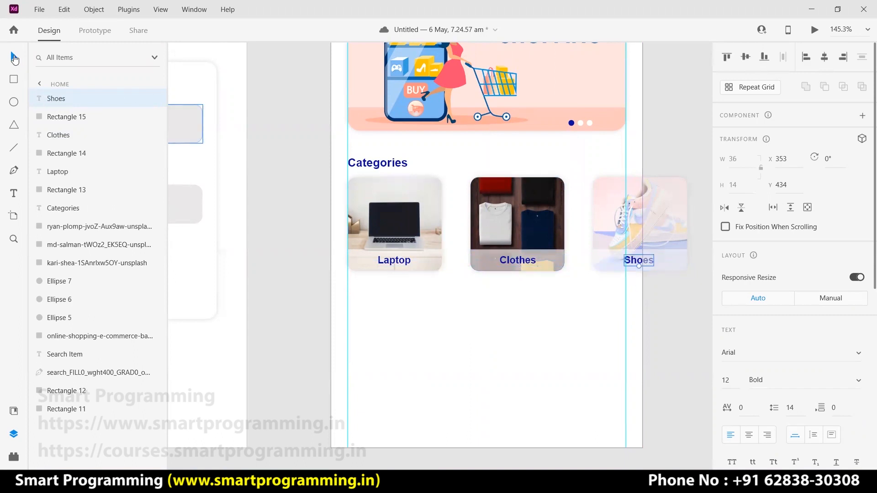
drag(636, 264, 635, 263)
click(665, 301)
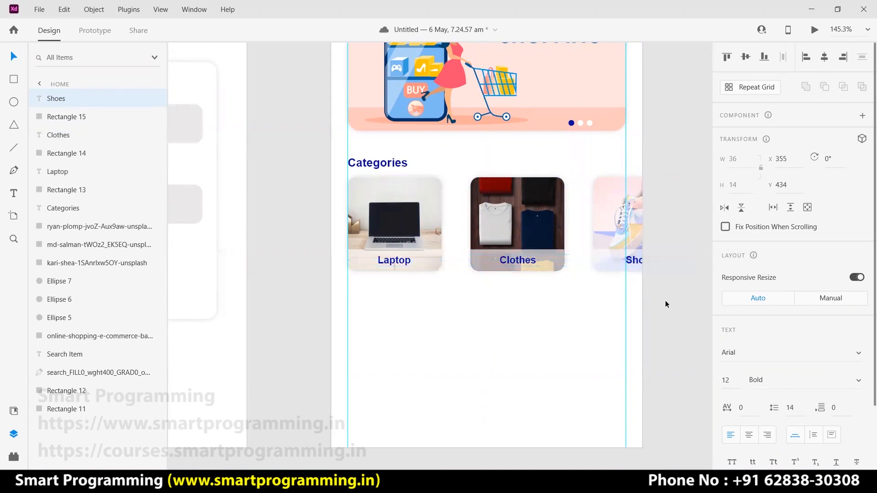
Examine the Home artboard's overall layout with the banner and the labelled category cards.
scroll(640, 295, down, 5)
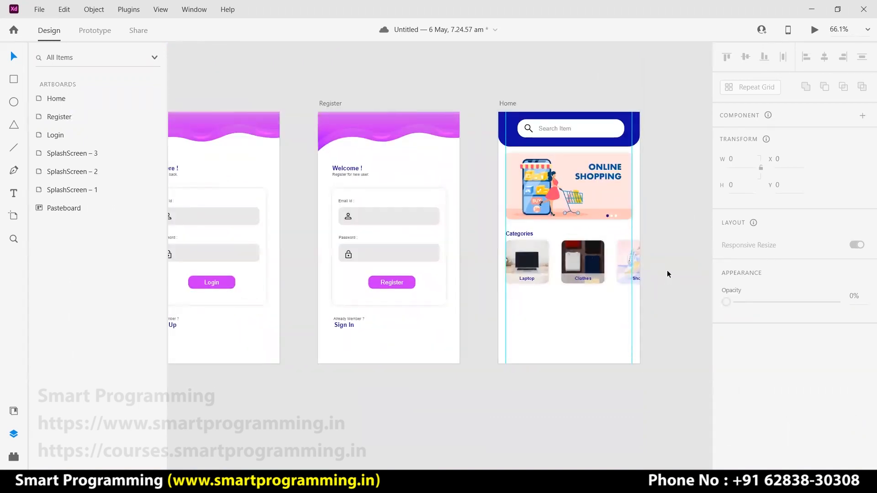
scroll(667, 270, down, 1)
drag(667, 267, 530, 280)
click(613, 376)
scroll(611, 376, up, 3)
scroll(611, 376, up, 1)
drag(588, 354, 575, 444)
drag(567, 271, 509, 413)
scroll(511, 307, down, 1)
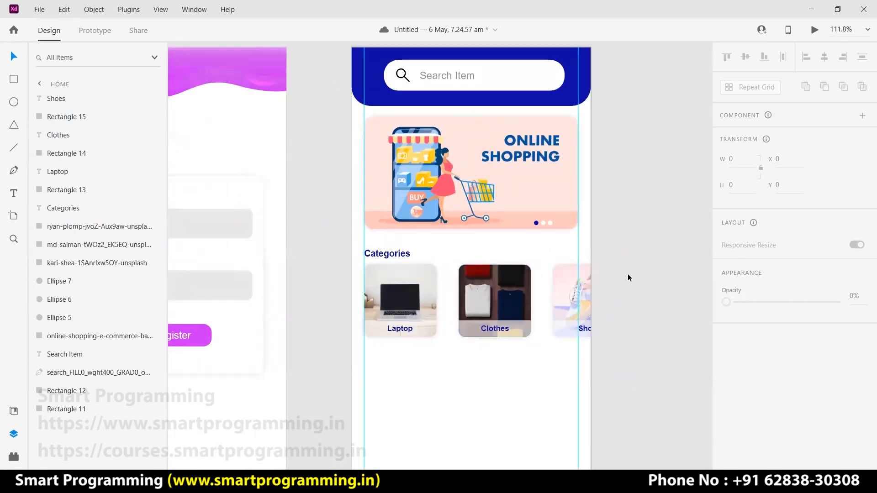
scroll(628, 273, down, 1)
scroll(628, 273, up, 1)
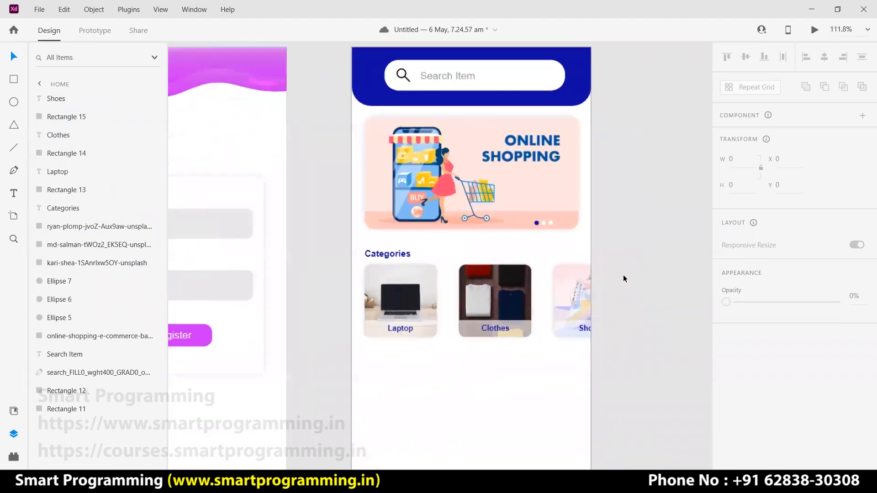
Draw a horizontal divider line between the guides below the category cards and set its border colour to #EFEFEF.
scroll(619, 282, down, 1)
scroll(619, 285, down, 1)
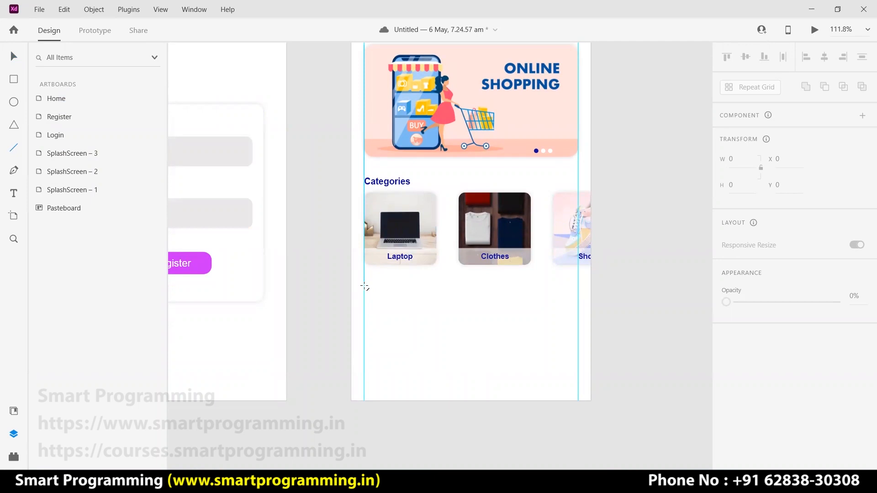
drag(366, 285, 578, 285)
scroll(786, 374, down, 3)
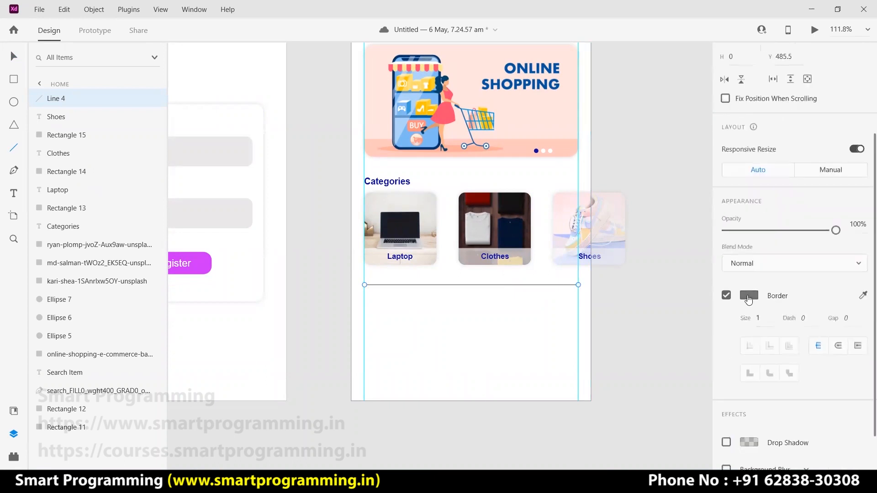
click(749, 300)
drag(585, 242, 574, 225)
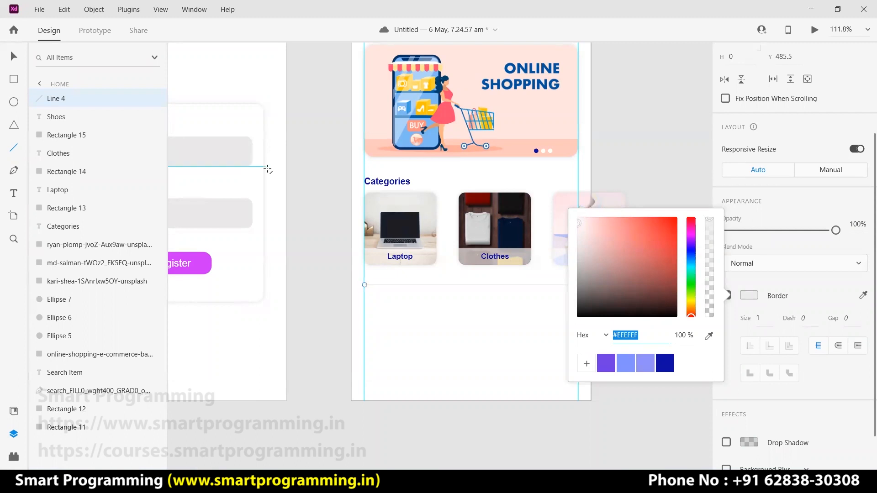
click(15, 59)
click(320, 356)
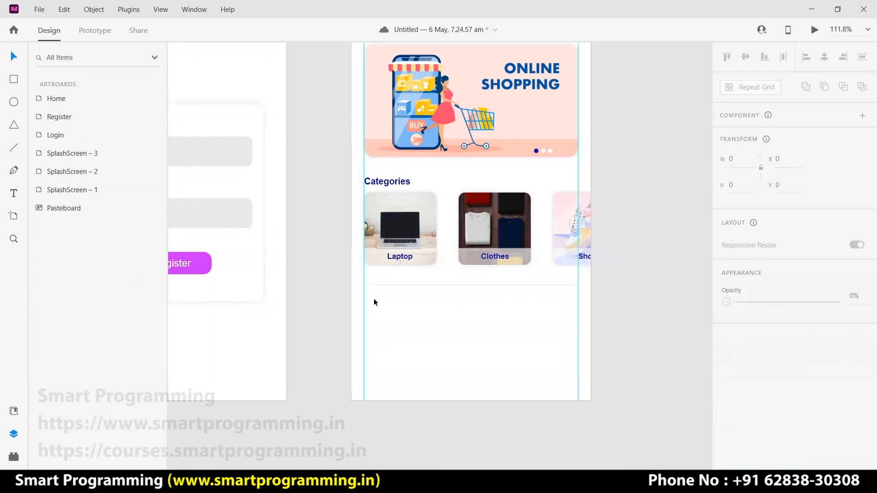
Duplicate the Categories heading to 30 px below the divider line and change its text to "Best Selling Items".
click(385, 182)
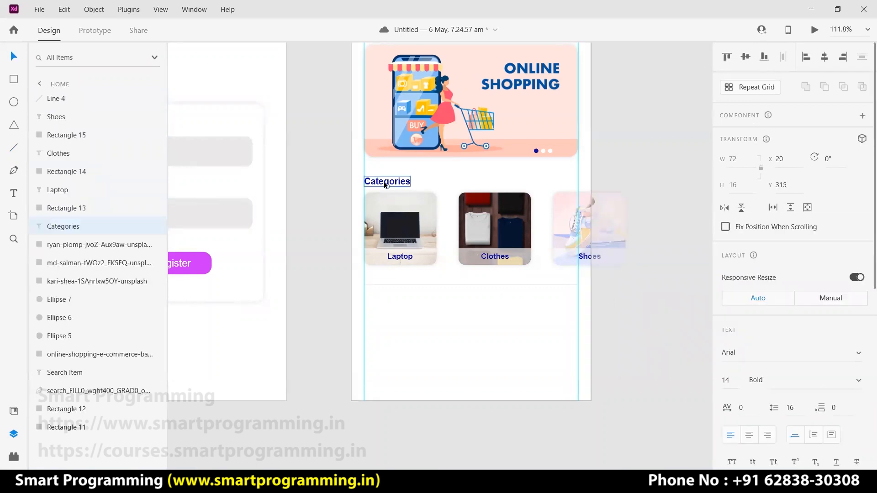
key(ctrl+d)
drag(391, 186, 393, 313)
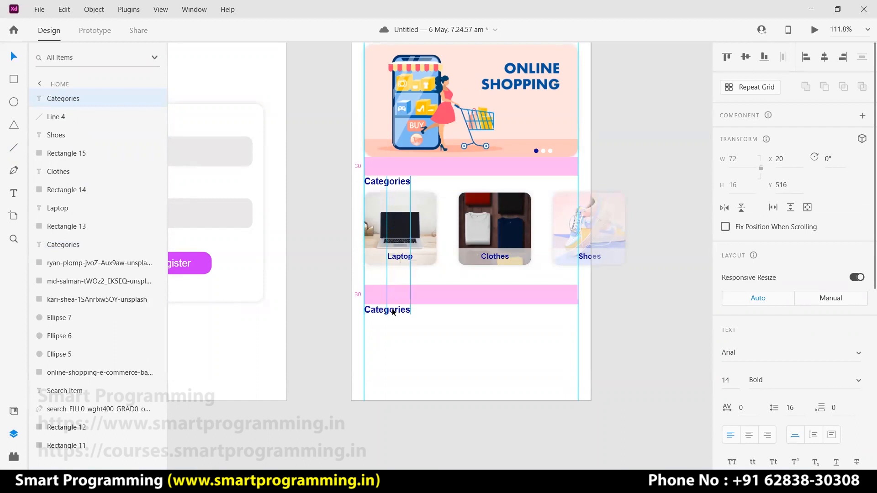
double_click(391, 310)
text(BJest)
key(BackSpace)
key(BackSpace)
key(BackSpace)
text(Selling Items)
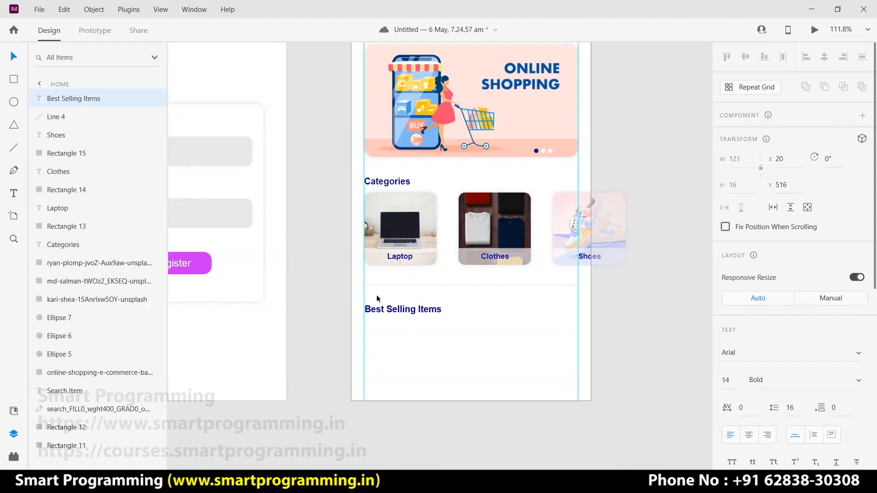
key(Escape)
scroll(462, 330, down, 3)
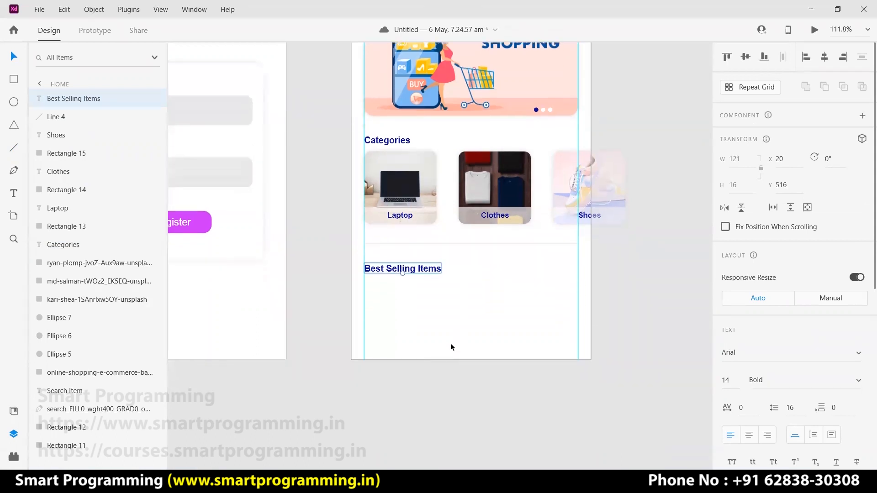
click(290, 252)
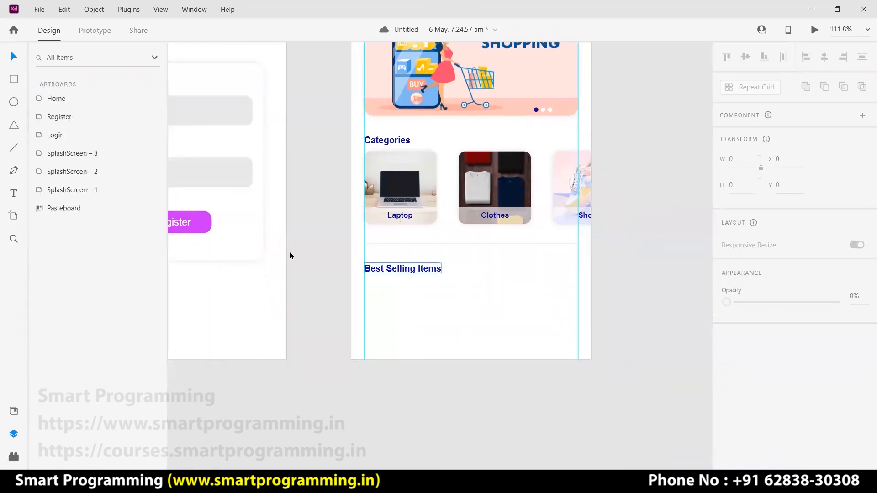
Draw a borderless rectangle about 113 by 178 px at the left guide below the Best Selling Items heading.
click(13, 80)
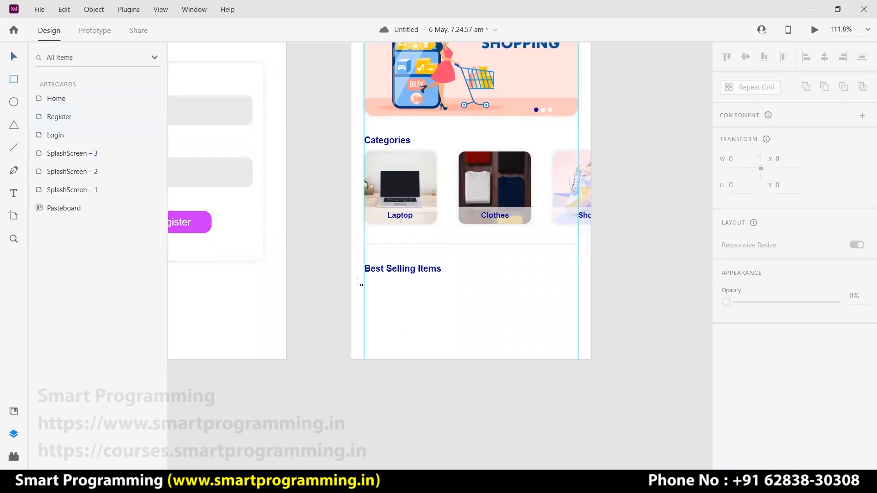
key(v)
click(14, 80)
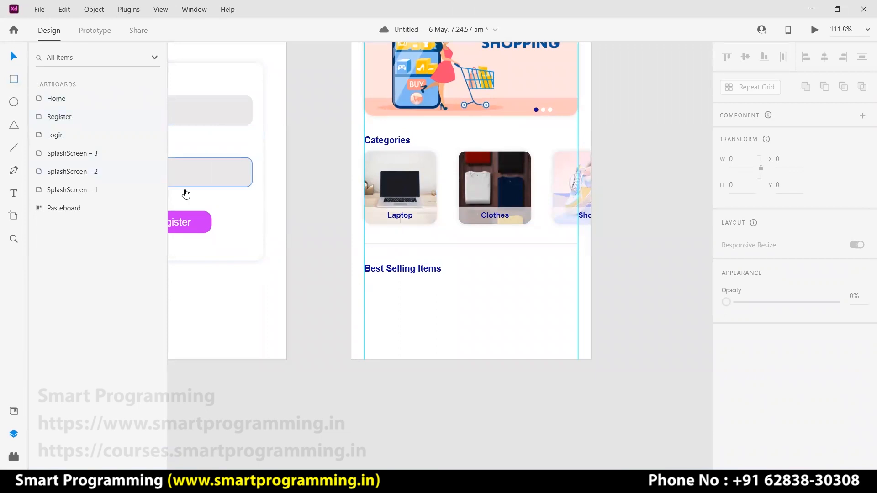
mouse_move(364, 294)
mouse_down()
mouse_move(434, 398)
mouse_move(445, 394)
mouse_move(439, 397)
mouse_move(438, 378)
mouse_move(436, 407)
mouse_up()
scroll(738, 210, down, 5)
click(727, 223)
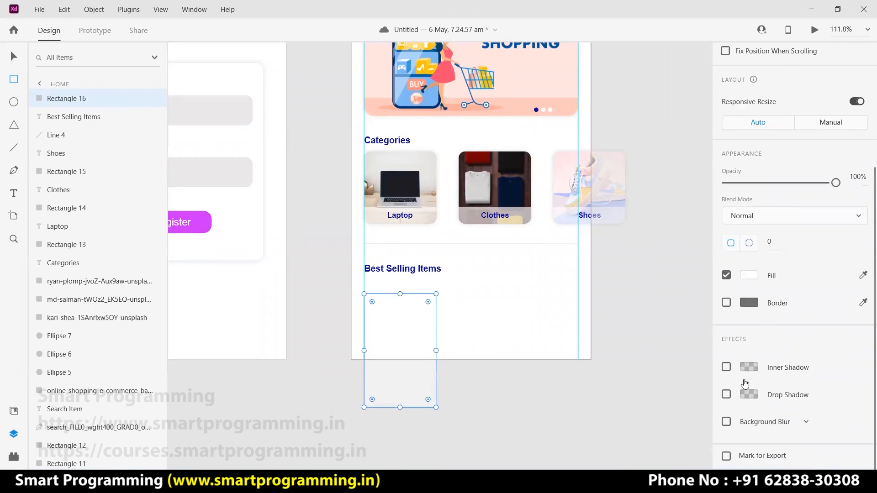
Add a drop shadow to the new rectangle with its Y offset set to 0.
click(727, 394)
scroll(797, 388, down, 1)
click(798, 388)
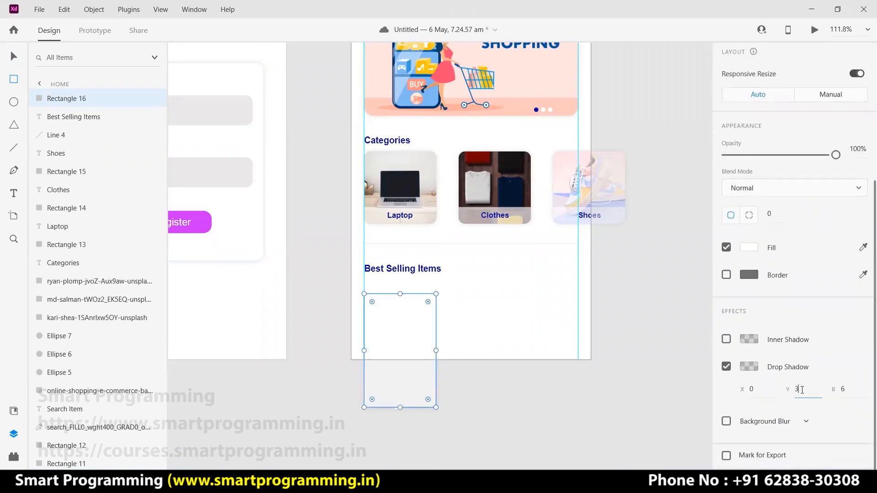
key(Return)
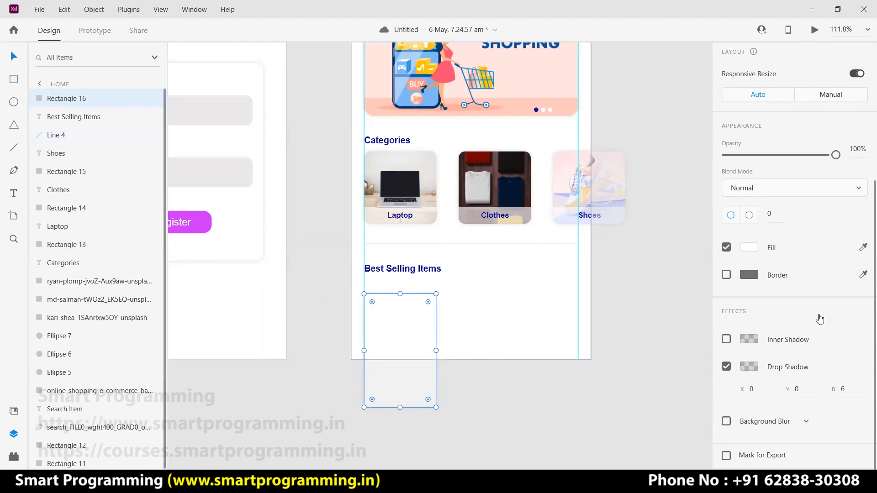
Round all corners of the Best Selling Items rectangle to a radius of 10.
scroll(816, 343, up, 2)
scroll(814, 342, down, 1)
scroll(810, 338, up, 5)
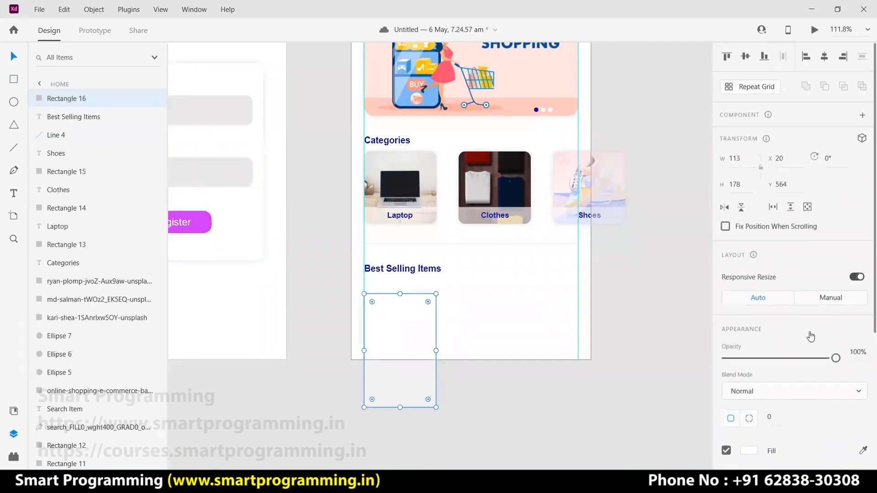
scroll(807, 320, down, 4)
scroll(810, 332, down, 2)
scroll(798, 274, up, 5)
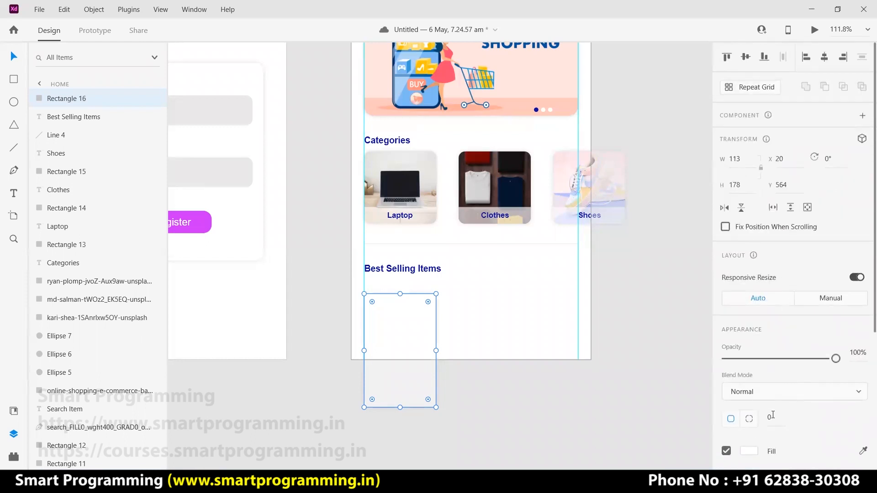
key(Return)
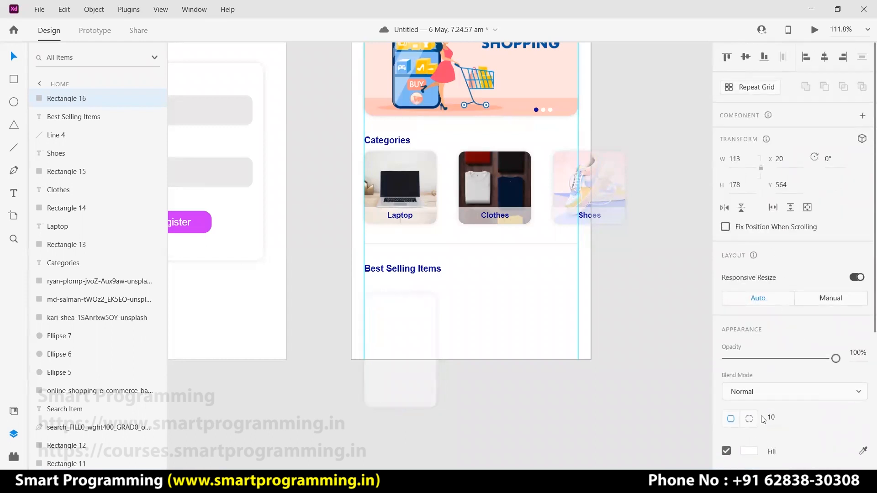
click(681, 322)
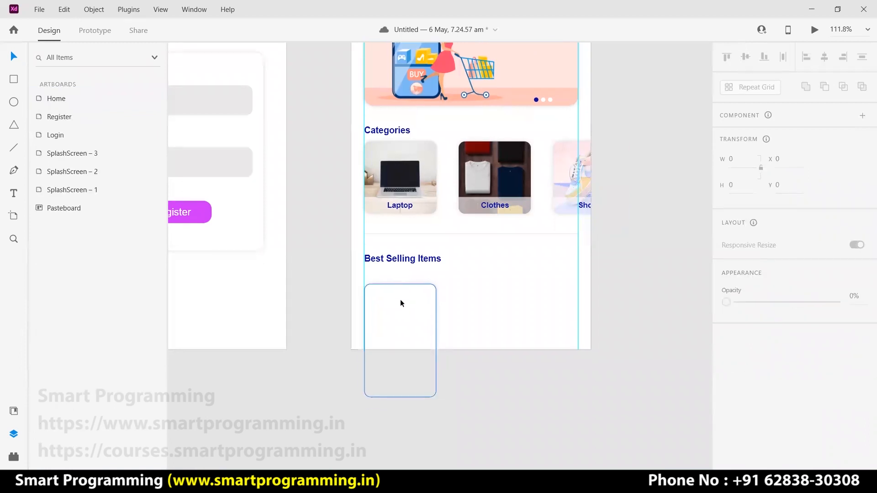
Extend the Home artboard downward to a height of about 764 px so it contains the whole Best Selling Items card.
drag(534, 321, 407, 252)
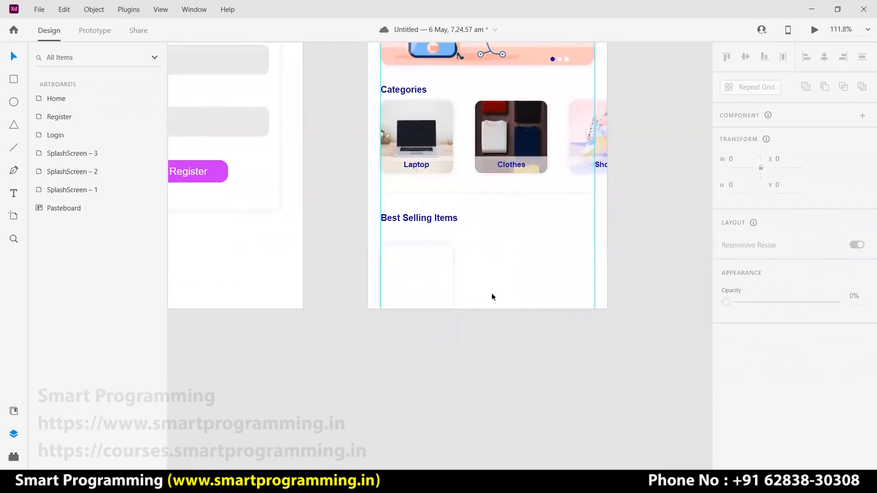
scroll(420, 301, up, 5)
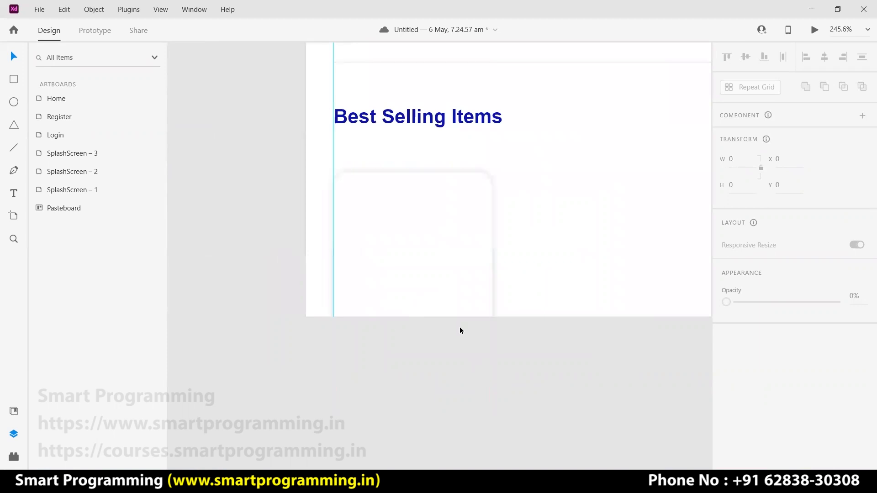
click(557, 312)
double_click(555, 308)
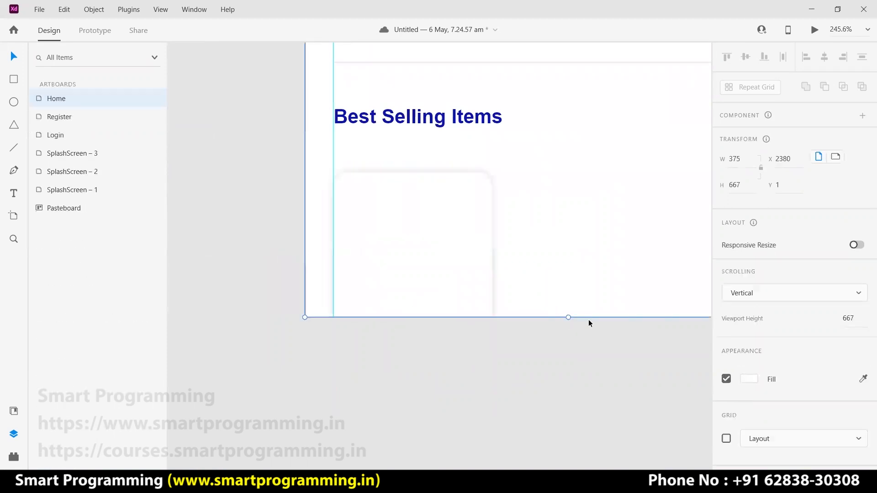
drag(570, 318, 571, 453)
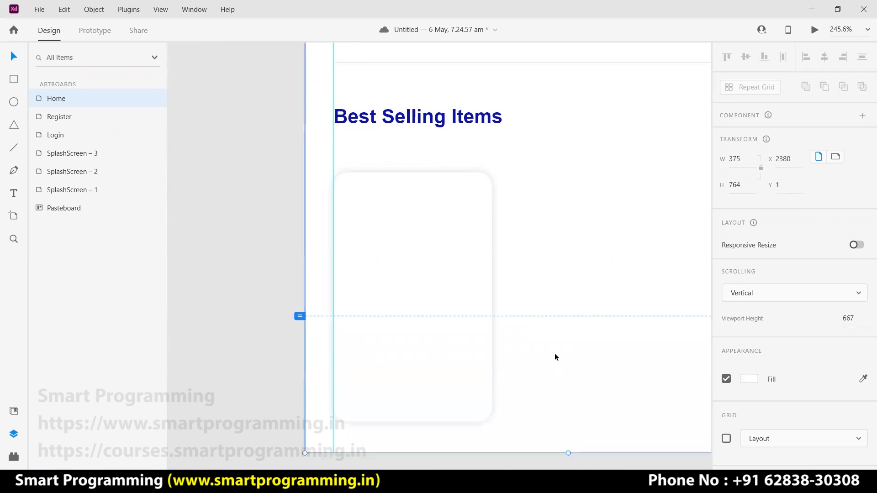
scroll(548, 343, down, 1)
click(543, 340)
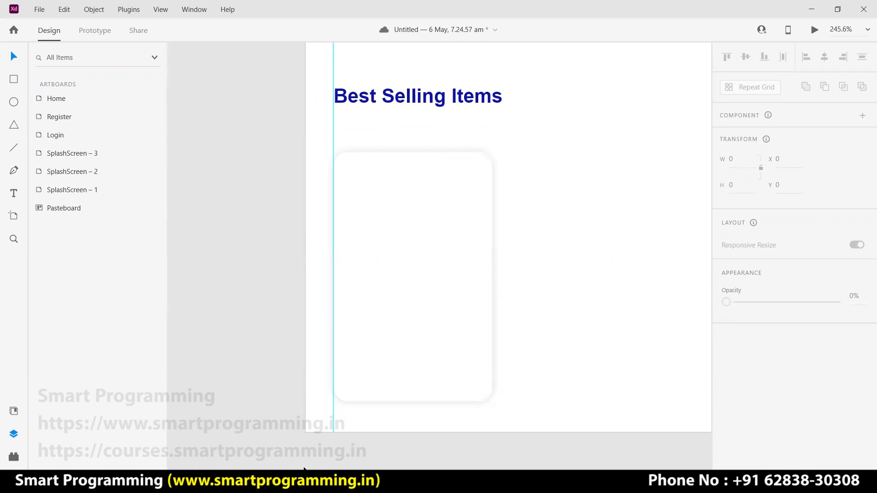
Switch to the browser and search Google Images for "iphone png images".
click(295, 483)
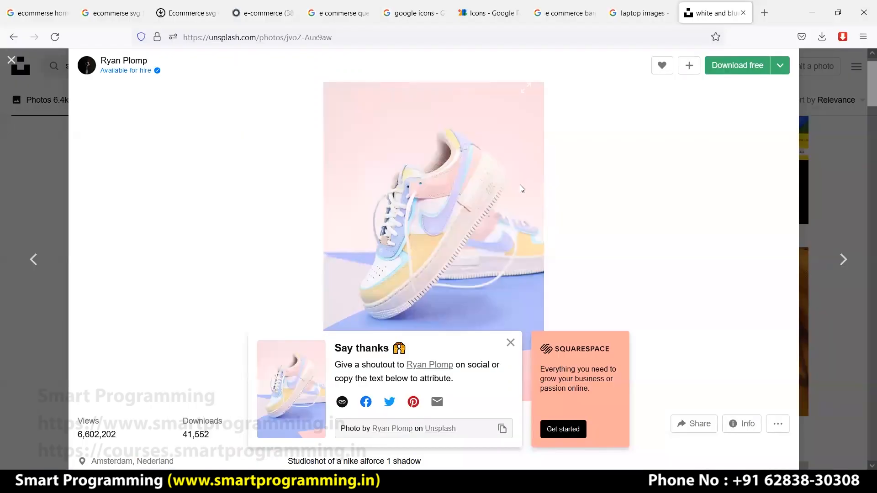
click(32, 67)
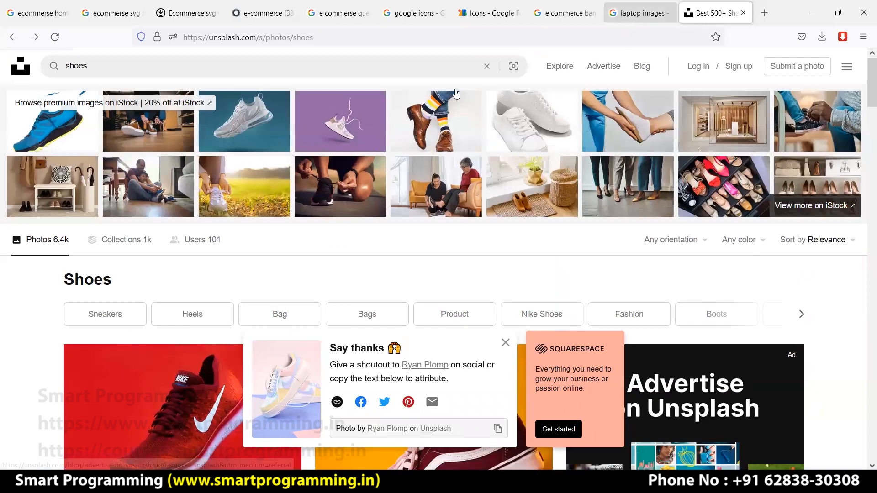
click(636, 14)
drag(187, 73, 78, 73)
text(ph)
key(BackSpace)
key(BackSpace)
text(iphone ong images)
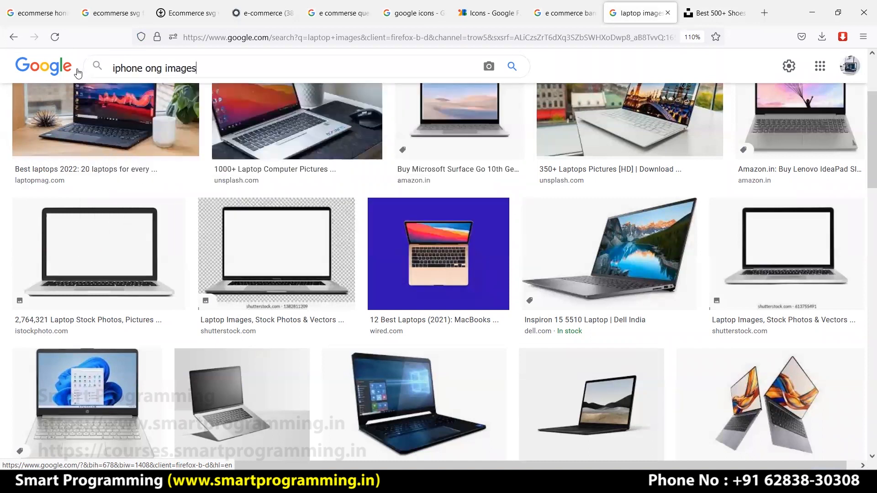
key(Return)
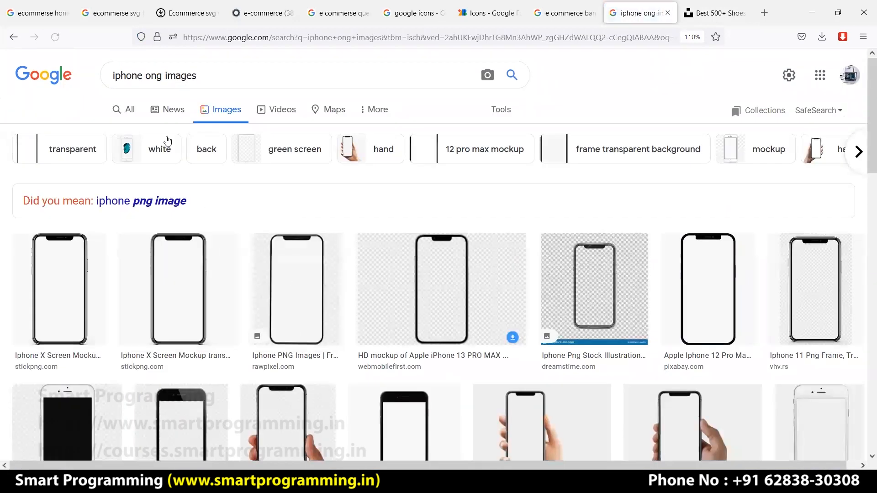
click(151, 77)
key(BackSpace)
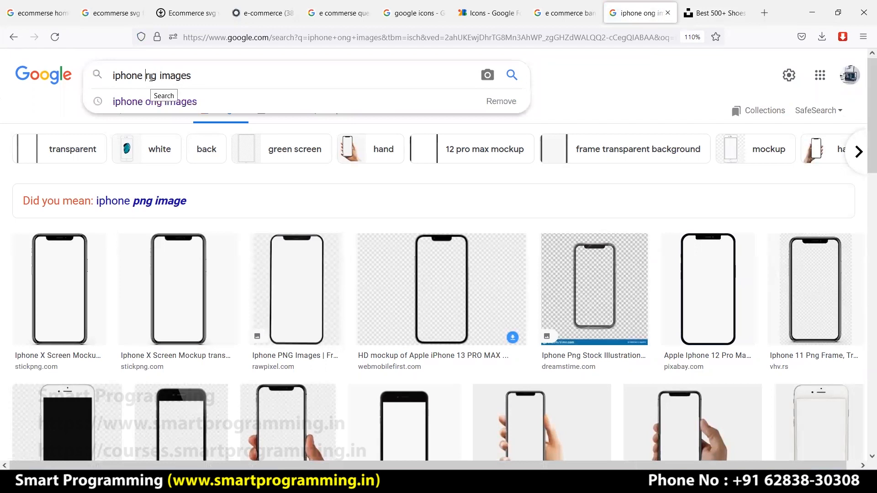
text(p)
key(Return)
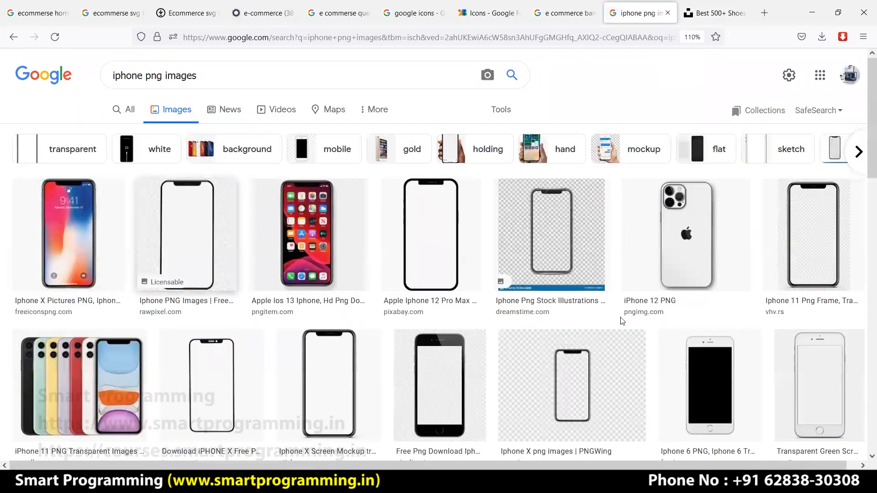
Open the iPhone X picture from FreeIconsPng in the results and save it as apple-iphone-x-pictures-5.png.
scroll(619, 319, down, 6)
scroll(521, 294, up, 2)
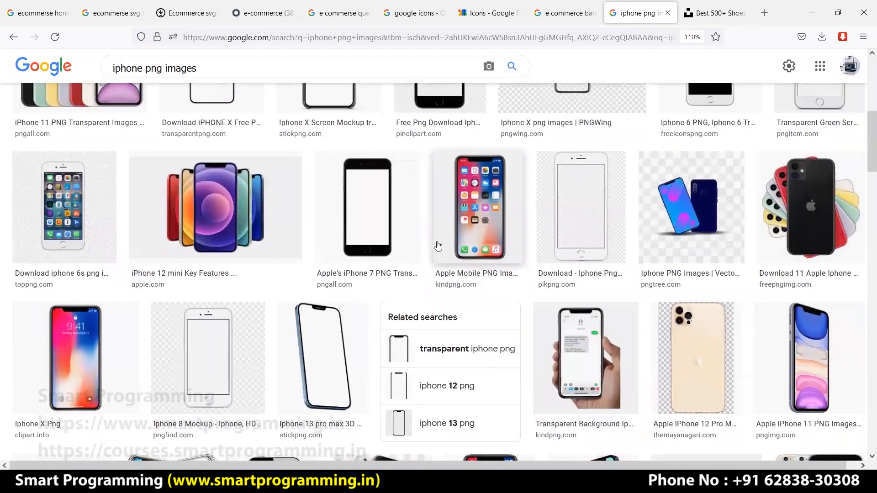
scroll(128, 272, up, 5)
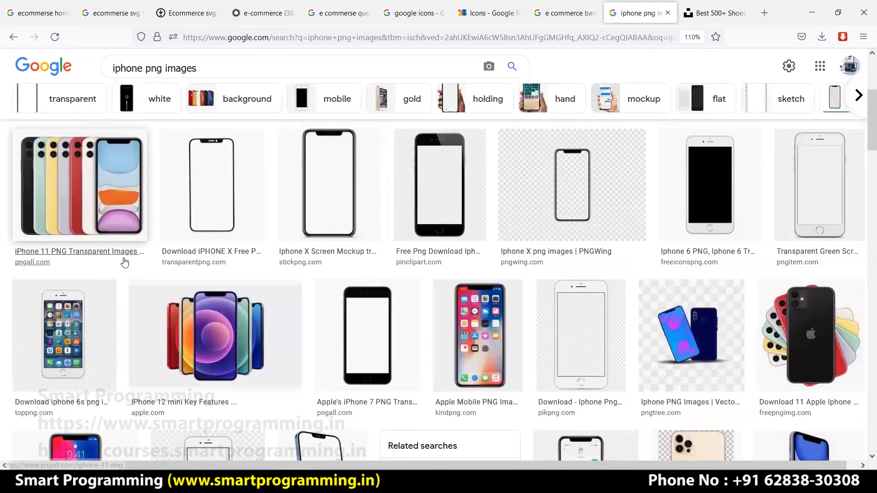
scroll(751, 253, up, 2)
key(Right)
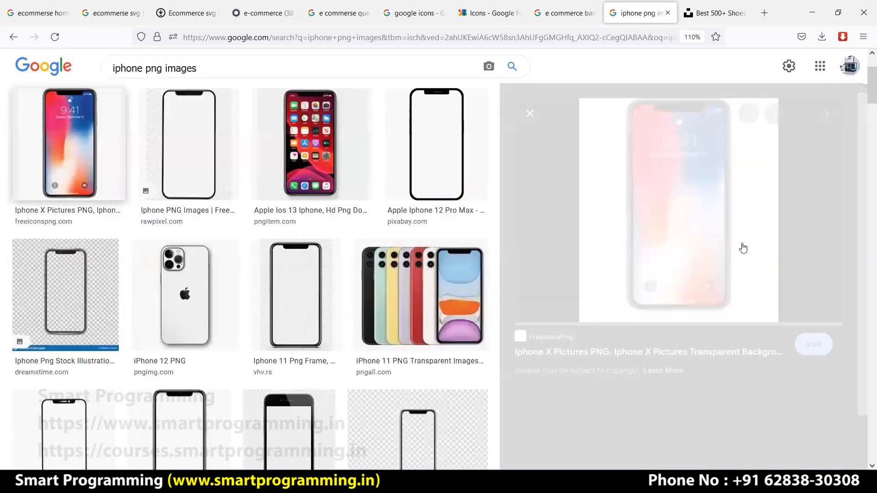
right_click(676, 189)
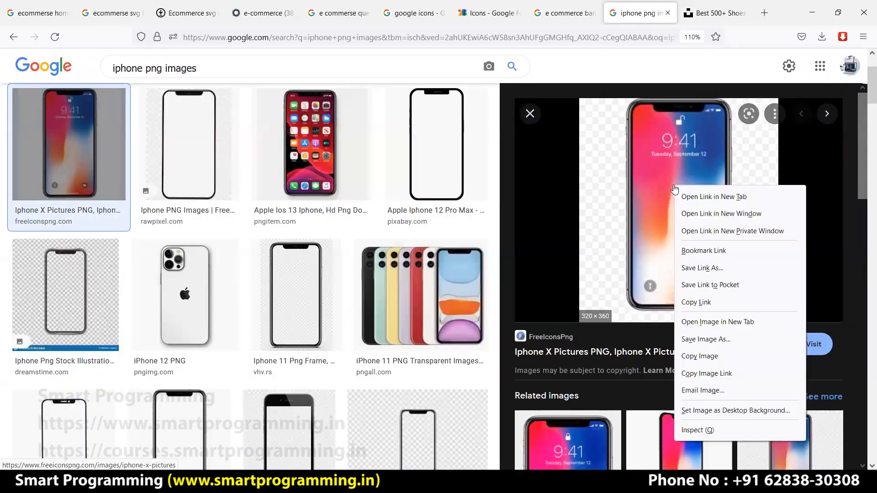
click(711, 340)
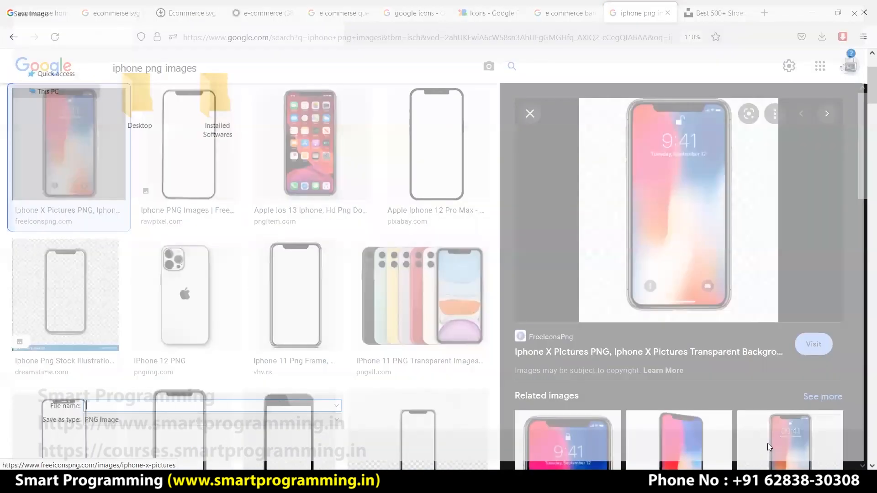
key(Return)
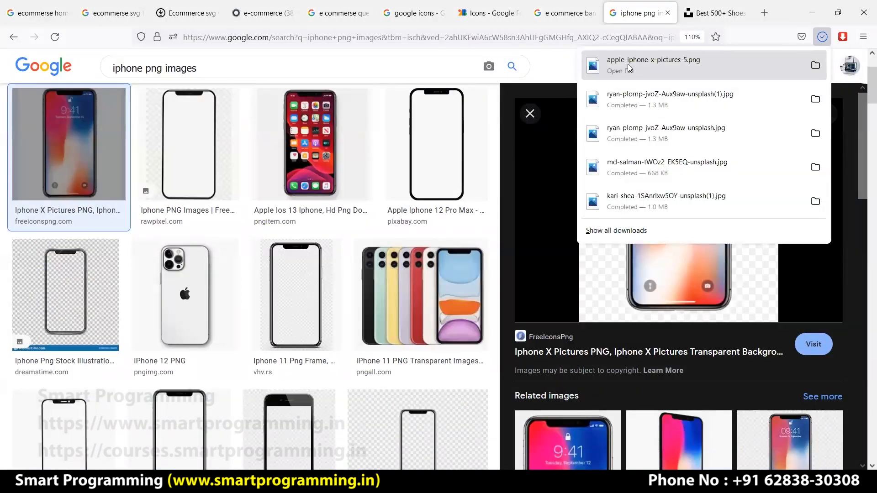
Place the downloaded iPhone image on the Home artboard in Adobe XD and shrink it to about 56 by 62 px inside the Best Selling Items card.
drag(598, 67, 559, 282)
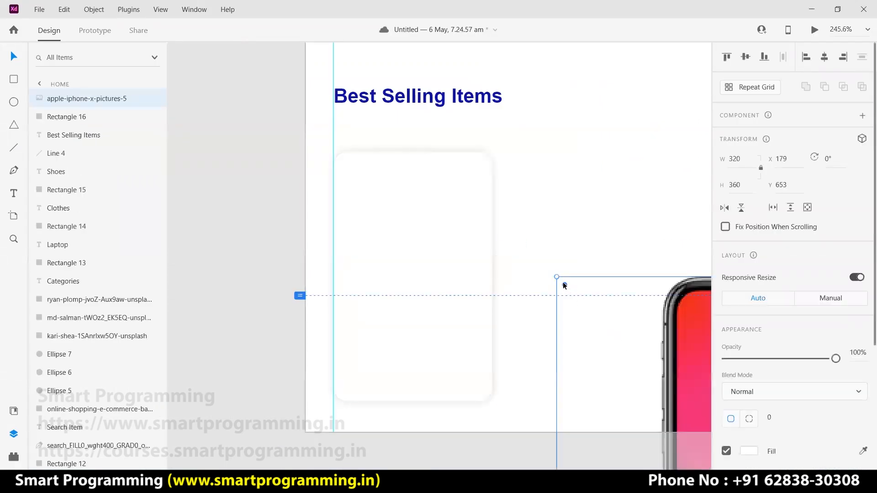
scroll(650, 363, down, 1)
scroll(650, 363, right, 4)
scroll(649, 363, down, 2)
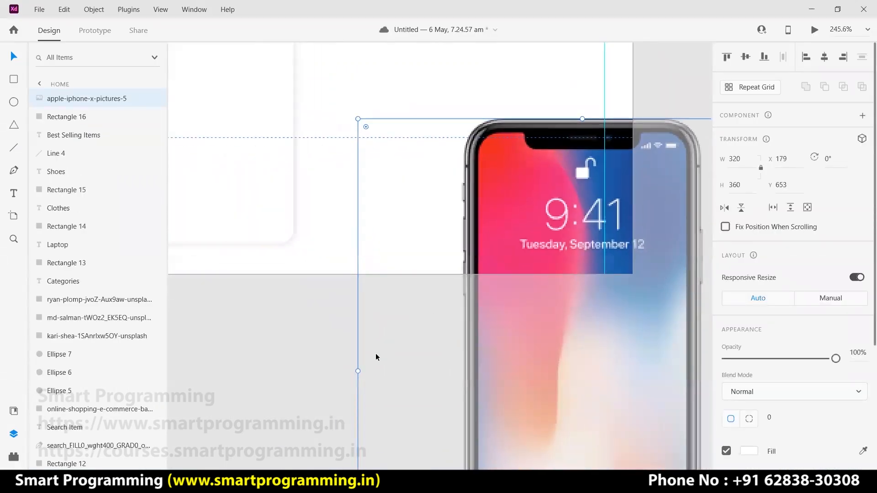
drag(383, 368, 449, 365)
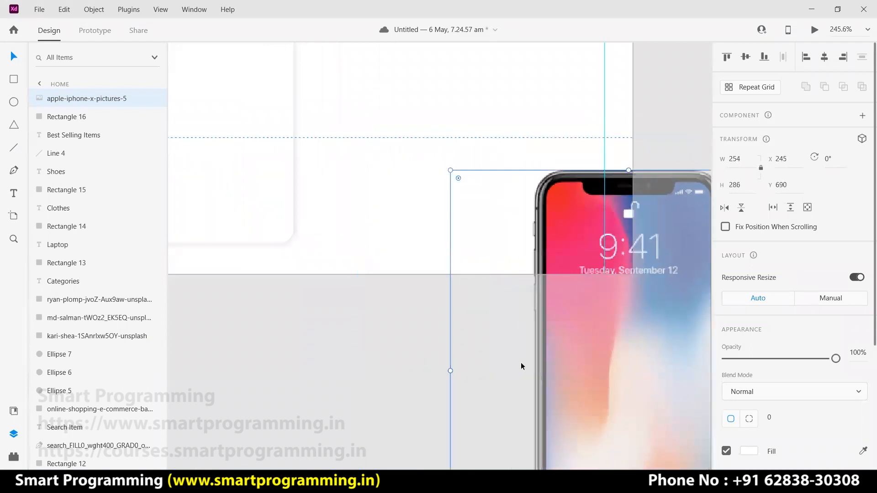
scroll(536, 339, down, 5)
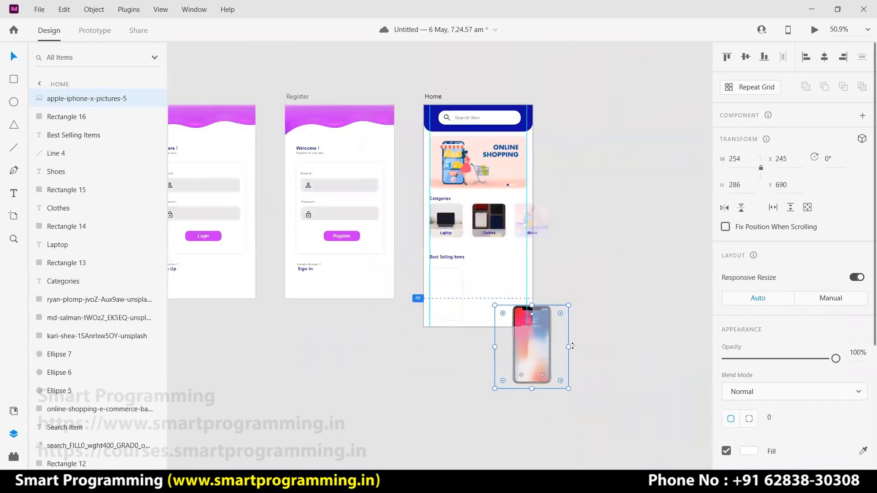
drag(568, 389, 445, 290)
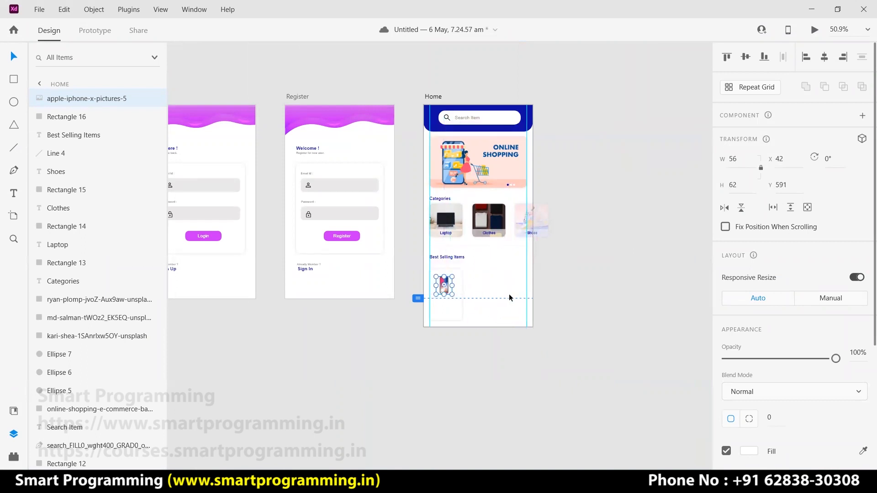
Enlarge the iPhone image to about 99 by 112 px and position it in the upper part of the card.
click(507, 296)
scroll(430, 279, up, 10)
scroll(563, 309, down, 5)
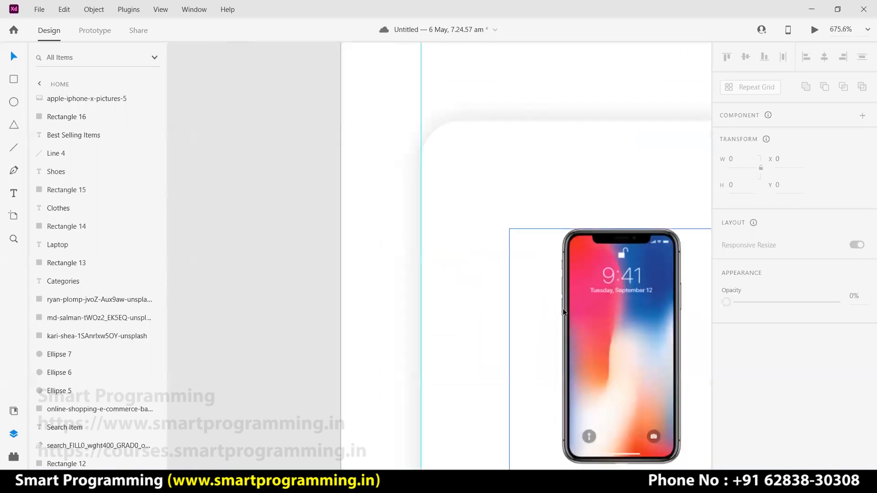
click(370, 185)
drag(423, 224, 503, 317)
drag(415, 220, 379, 188)
click(567, 185)
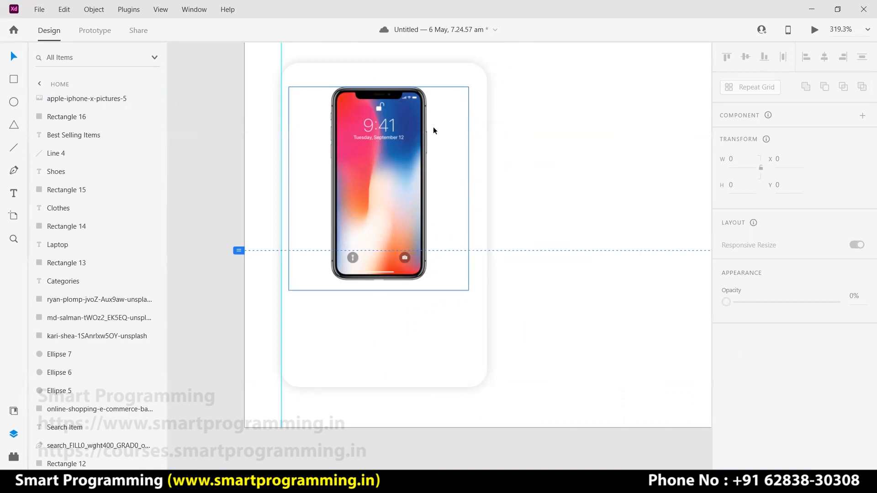
scroll(434, 130, up, 1)
click(372, 190)
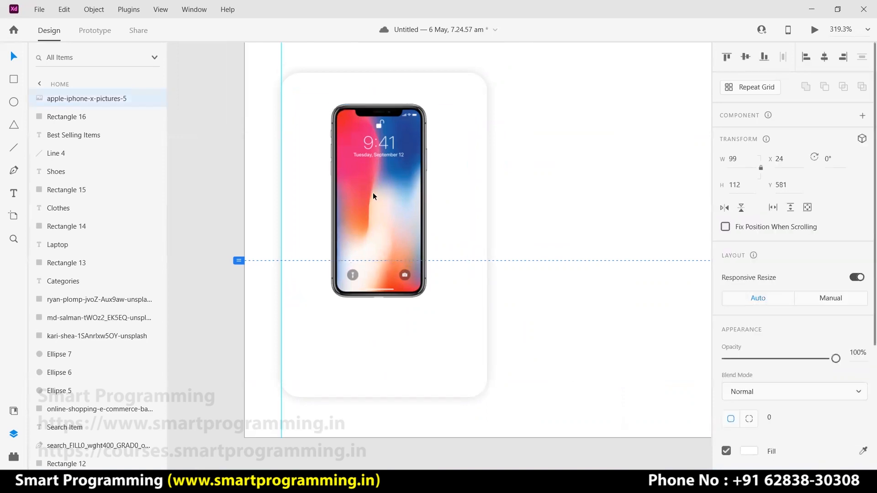
click(555, 178)
Draw a borderless badge rectangle about 17 by 10 px in the card's upper-left corner and fill it with #0B0BA3.
click(14, 79)
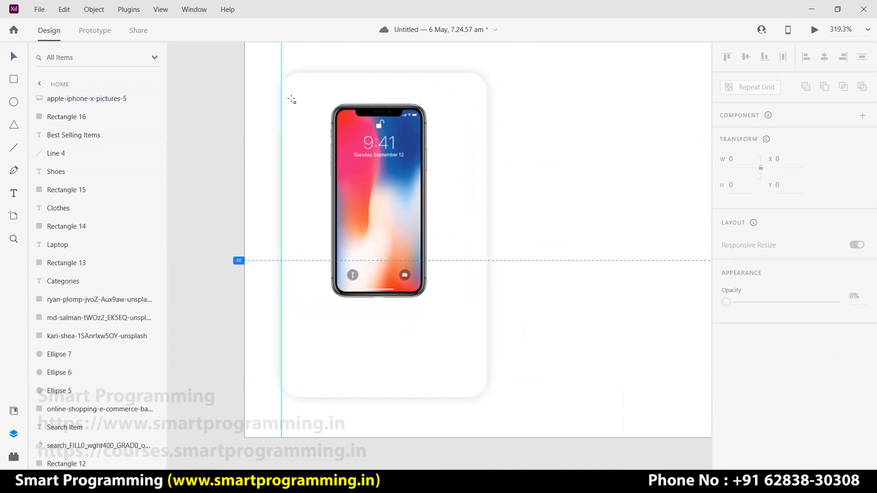
drag(292, 95, 325, 114)
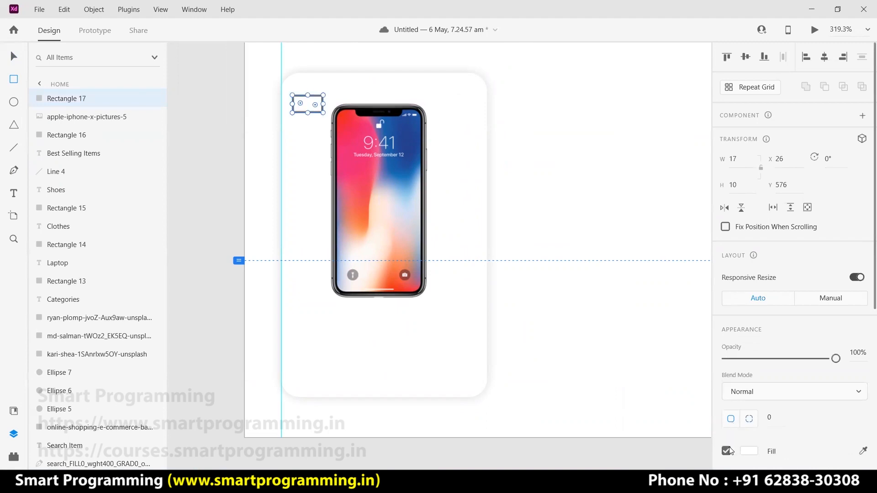
scroll(731, 365, down, 4)
click(727, 285)
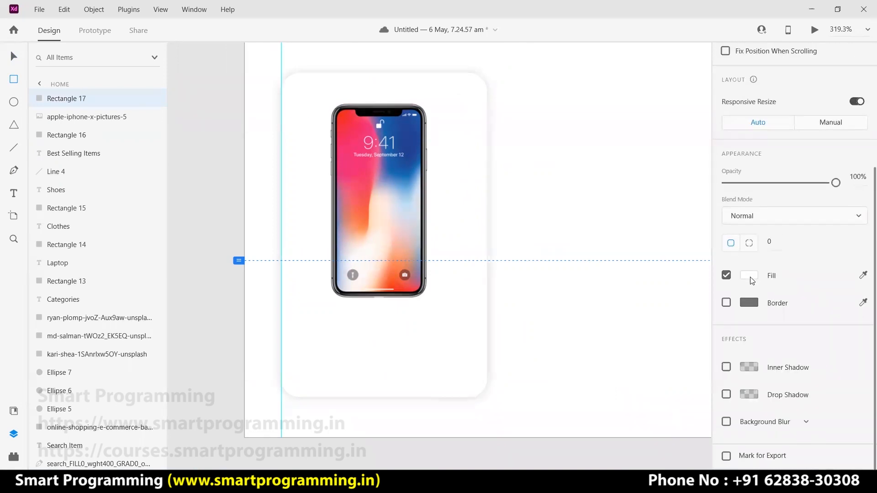
click(750, 277)
click(666, 357)
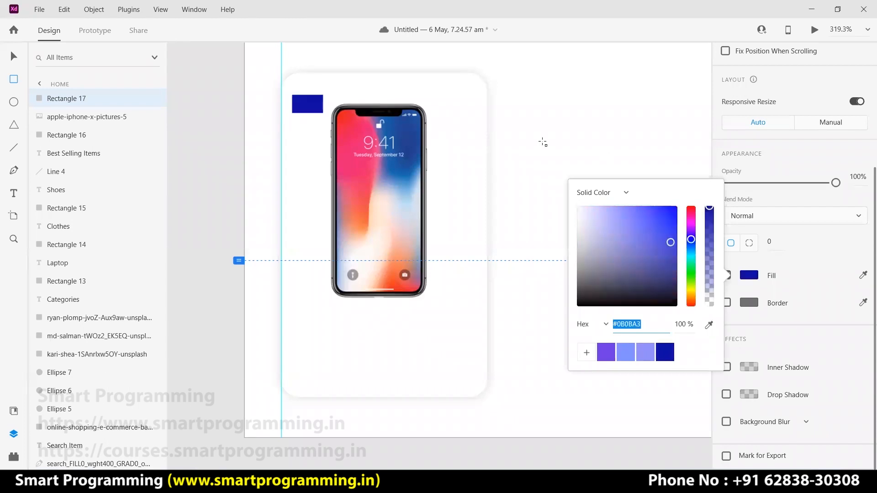
Add the text "30%" just below the blue badge and set its font size to 10.
click(14, 57)
click(15, 196)
click(304, 147)
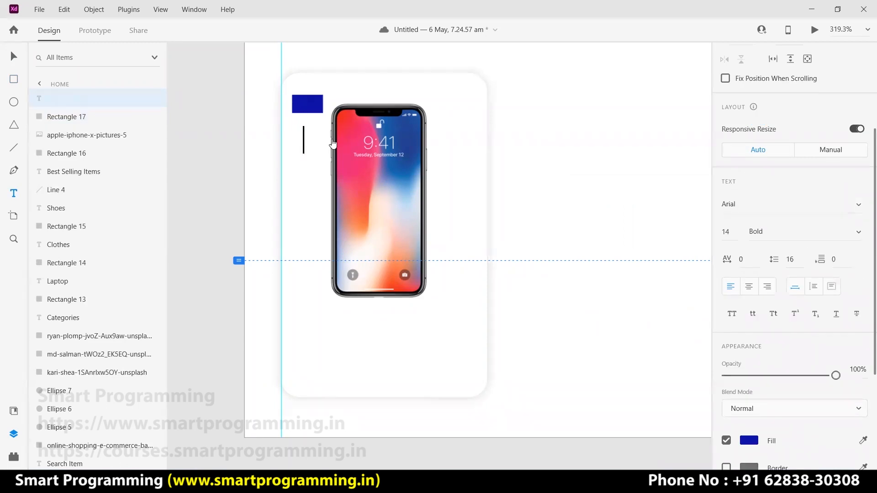
text(30%)
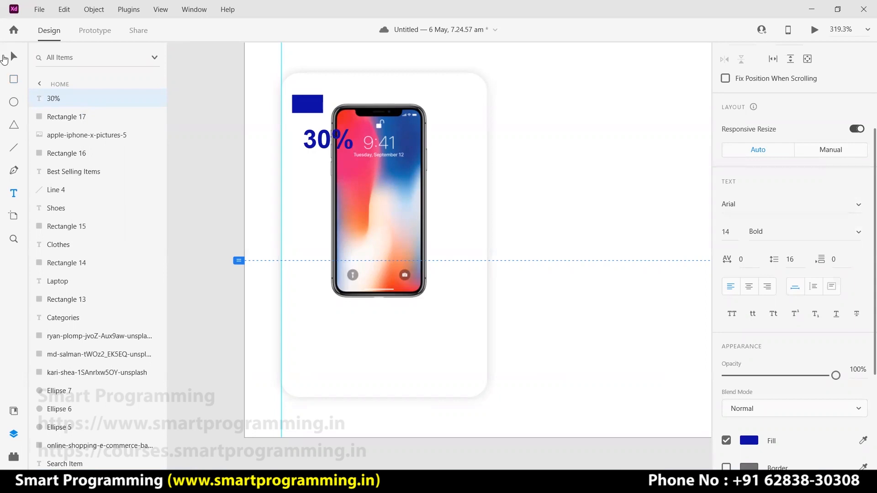
key(ctrl+a)
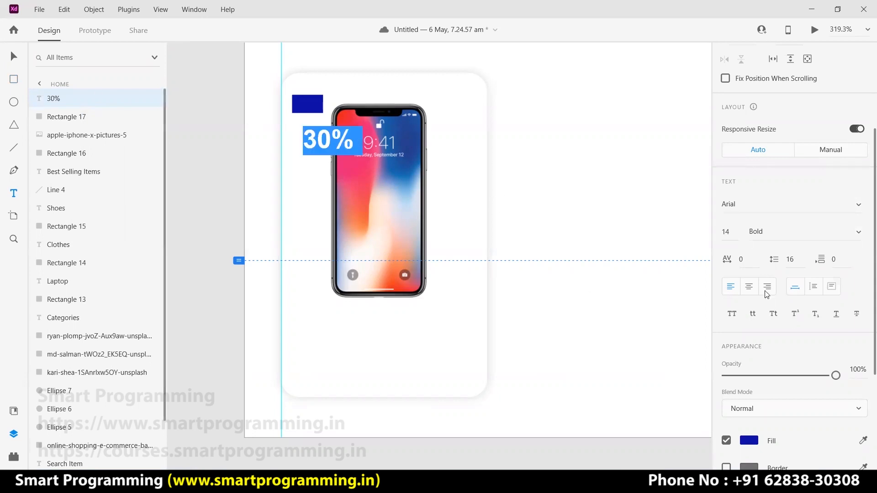
scroll(767, 294, down, 3)
click(724, 104)
text(10)
key(Return)
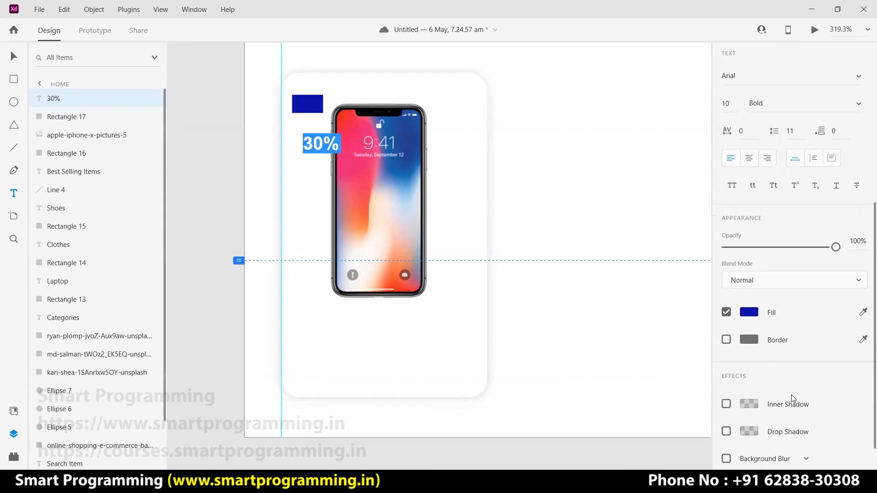
Change the fill of the "30%" text to white, #FFFFFF.
click(743, 315)
drag(607, 279, 531, 207)
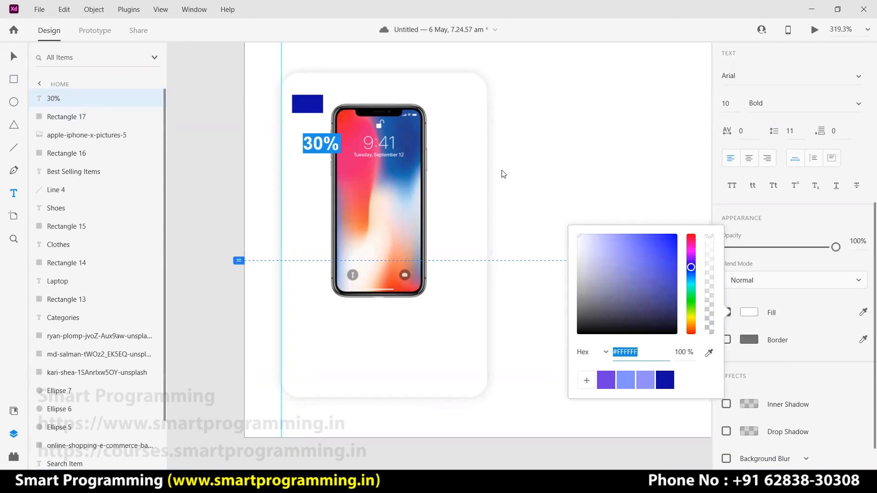
key(Escape)
key(Escape)
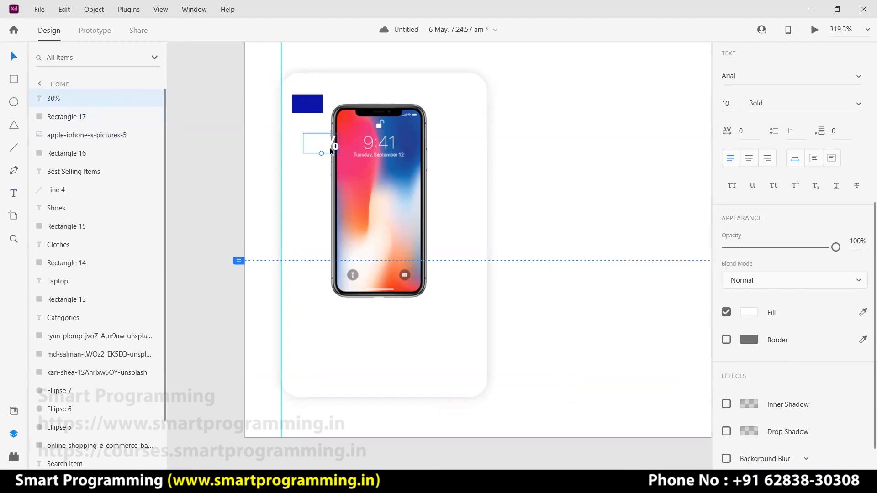
Place the "30%" text over the blue badge in the card's upper-left corner.
double_click(320, 103)
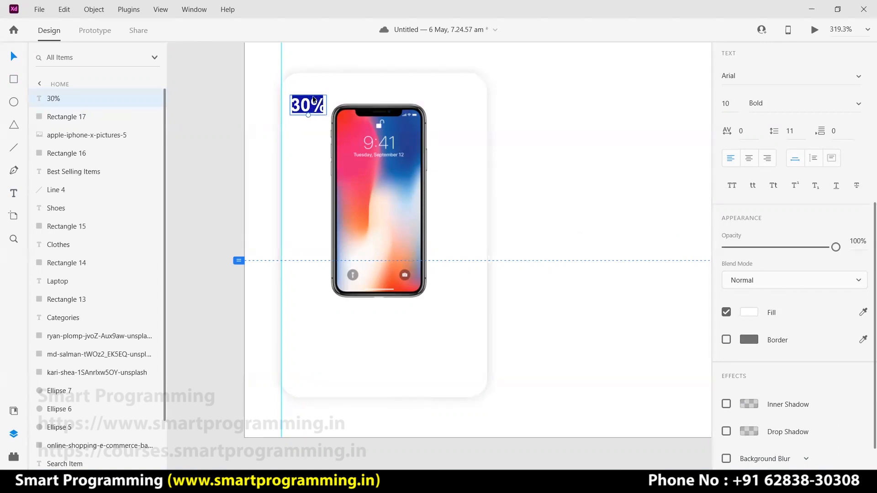
double_click(312, 99)
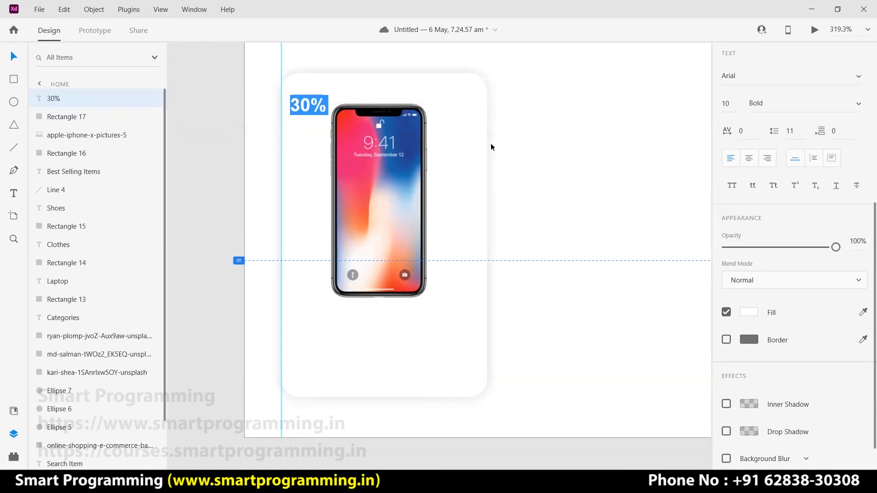
key(Escape)
double_click(313, 99)
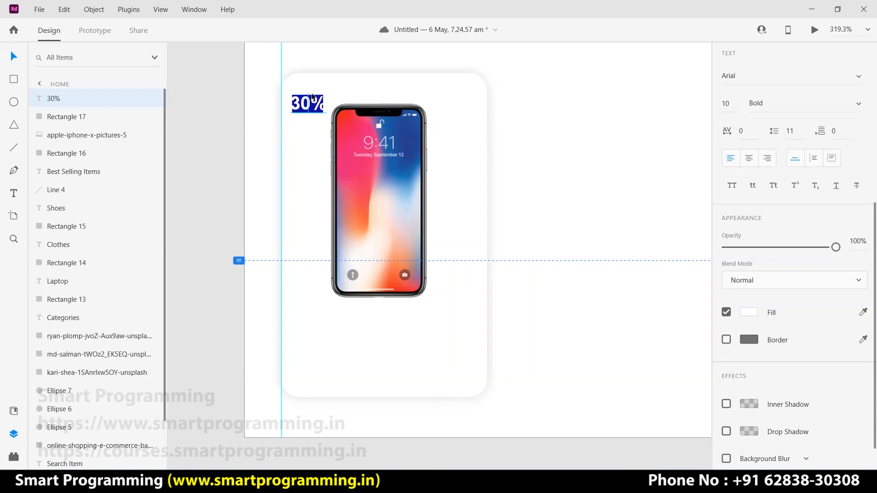
Enlarge the blue badge to about 24 by 13 px at X 22, Y 576, and centre the "30%" text on it.
click(302, 110)
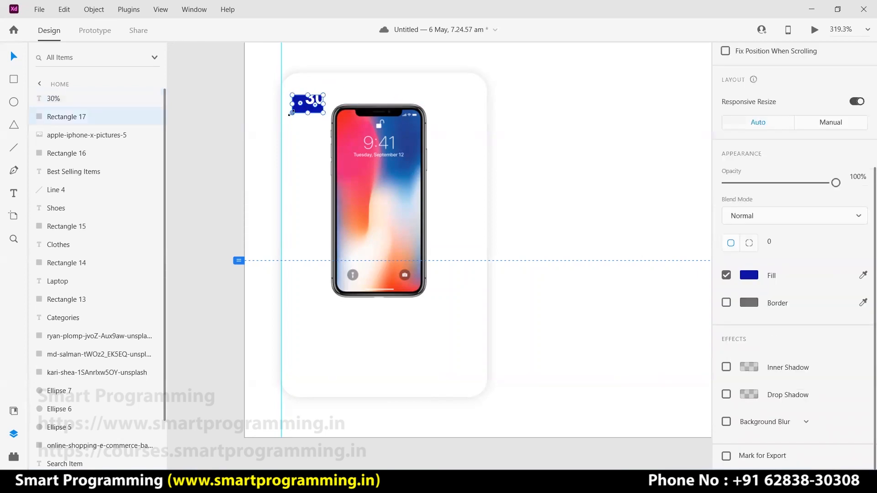
mouse_move(290, 113)
mouse_down()
mouse_move(281, 118)
mouse_move(293, 113)
mouse_up()
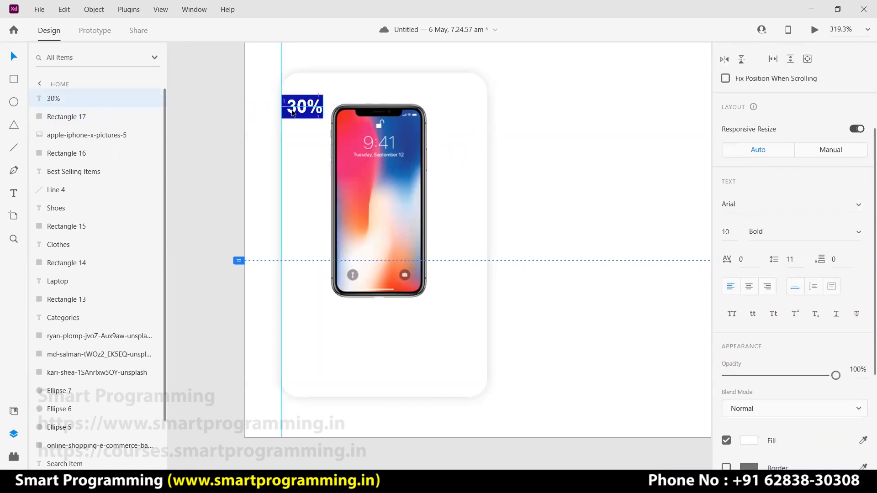
click(542, 157)
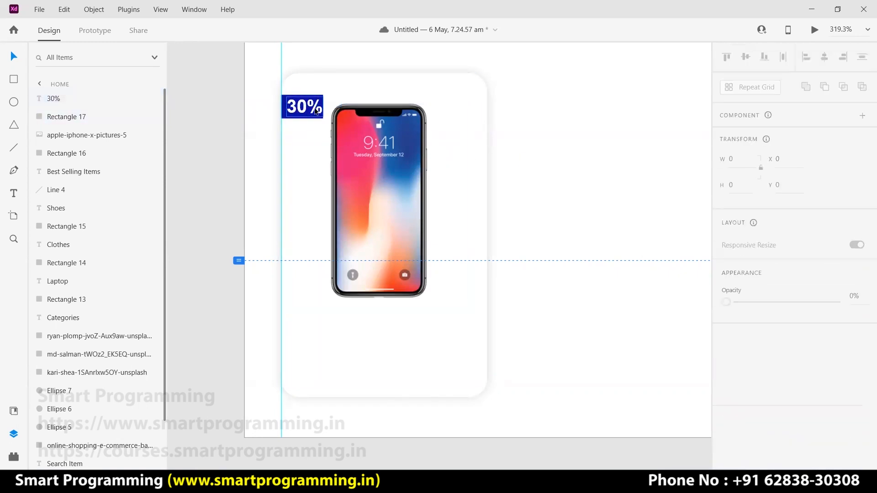
click(284, 104)
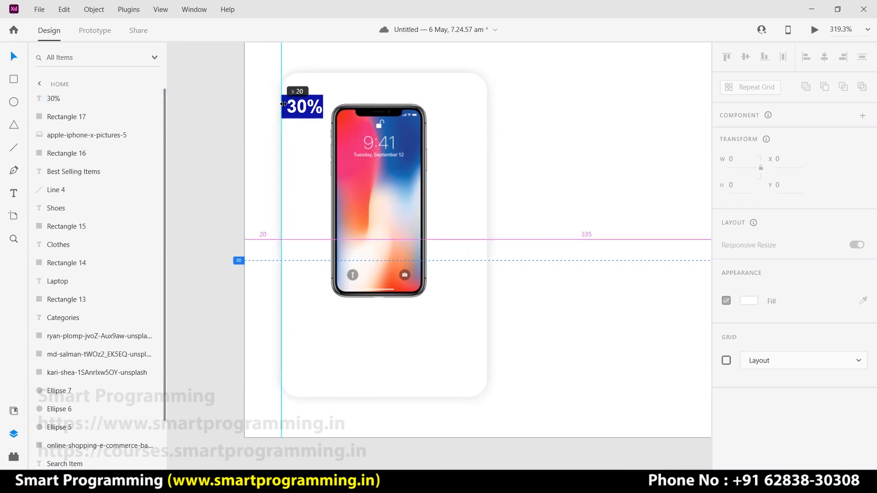
scroll(353, 144, up, 5)
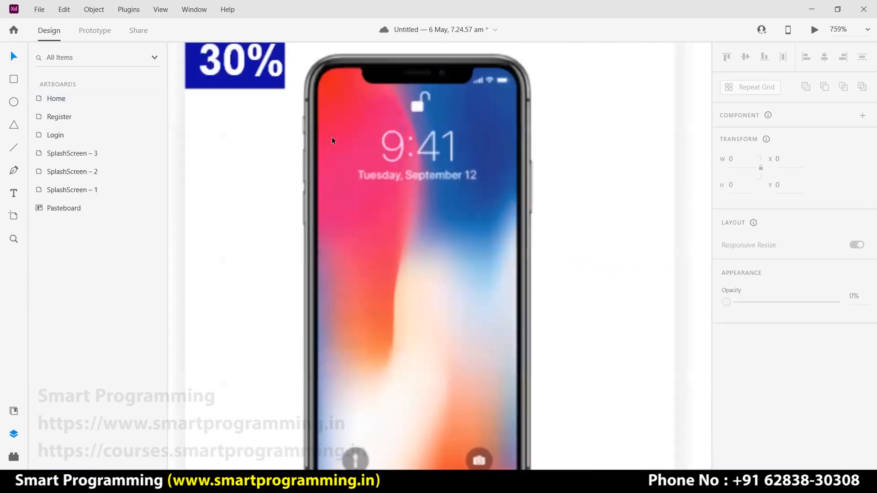
click(352, 147)
drag(352, 149, 351, 149)
drag(237, 144, 245, 147)
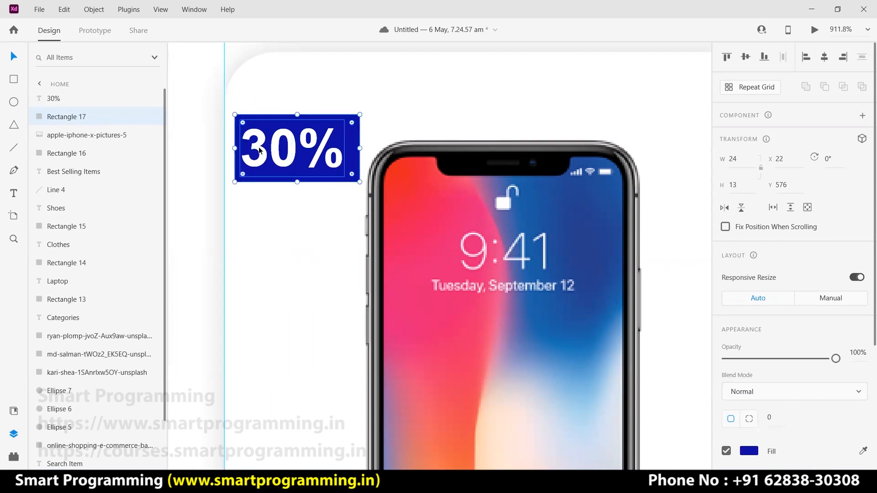
click(265, 150)
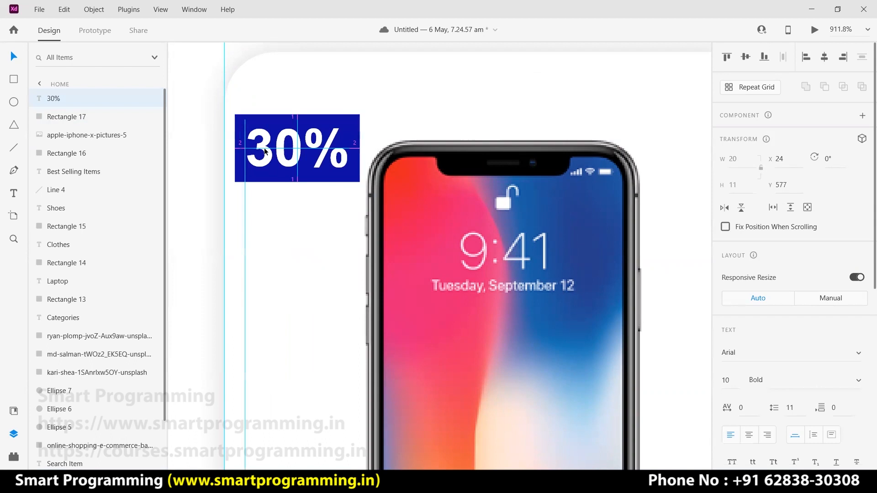
Set the font size of the "30%" badge text to 8.
click(659, 163)
scroll(493, 169, down, 4)
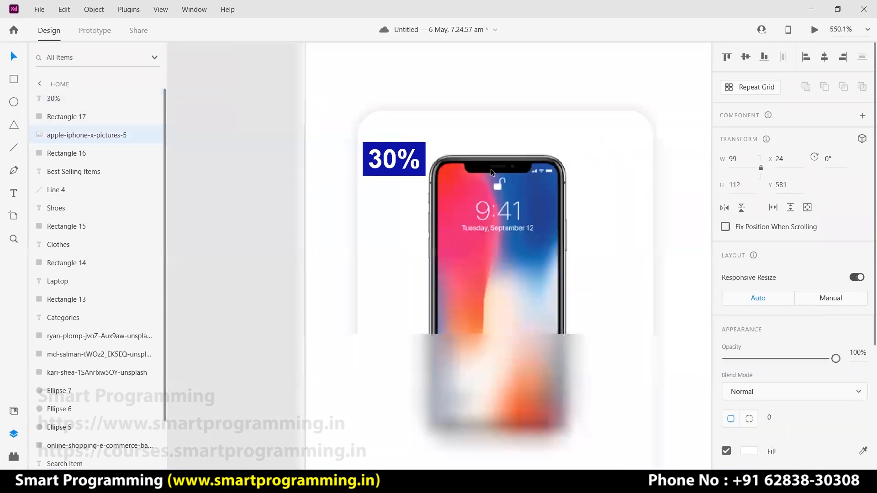
scroll(308, 192, down, 5)
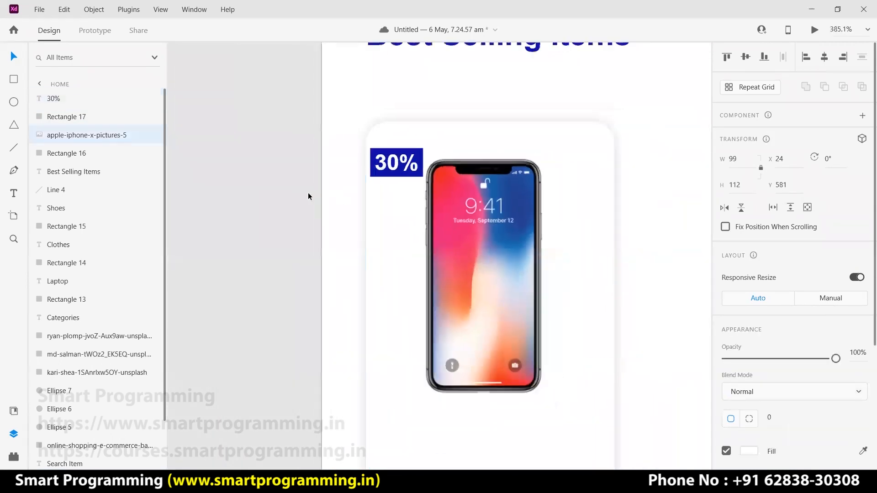
click(644, 208)
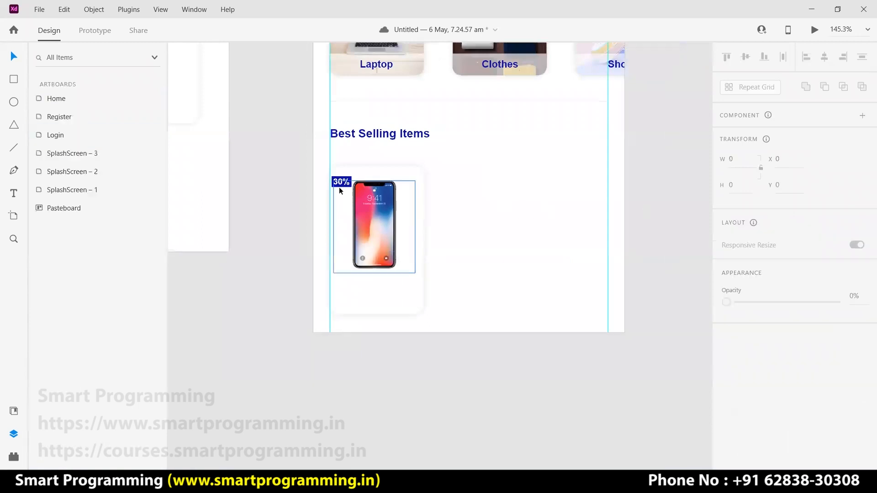
click(340, 183)
double_click(337, 182)
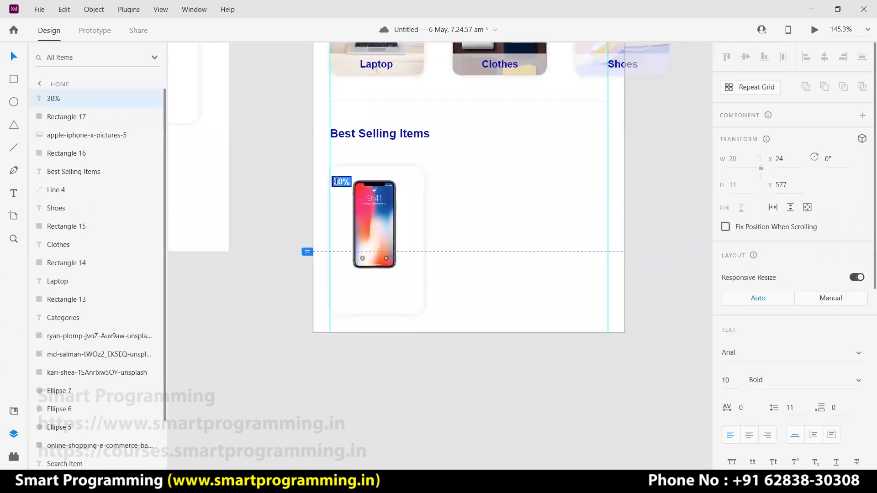
scroll(368, 204, up, 5)
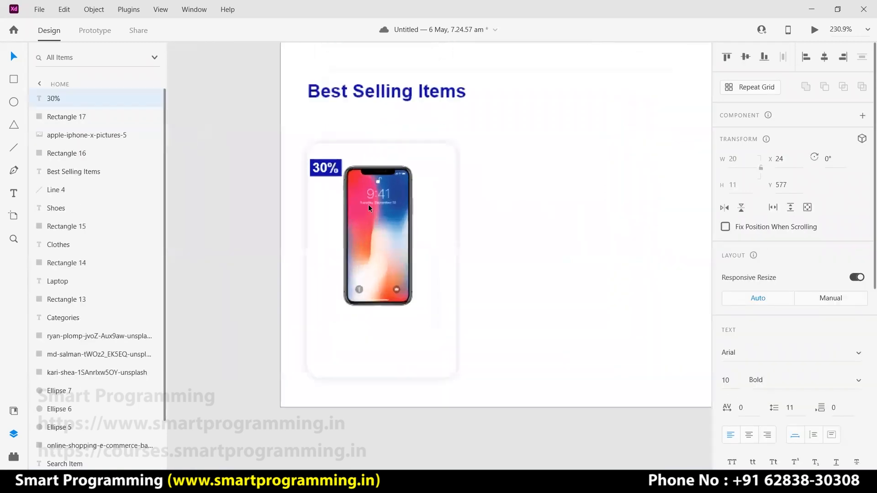
key(ctrl+a)
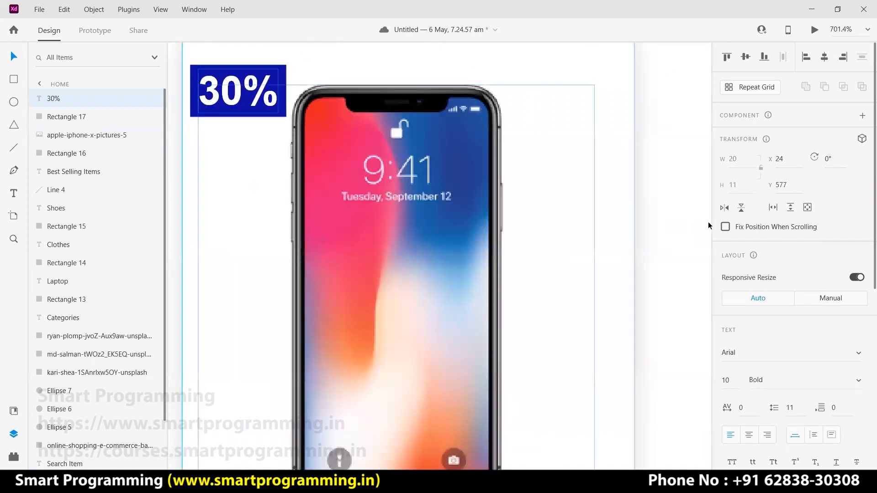
double_click(245, 80)
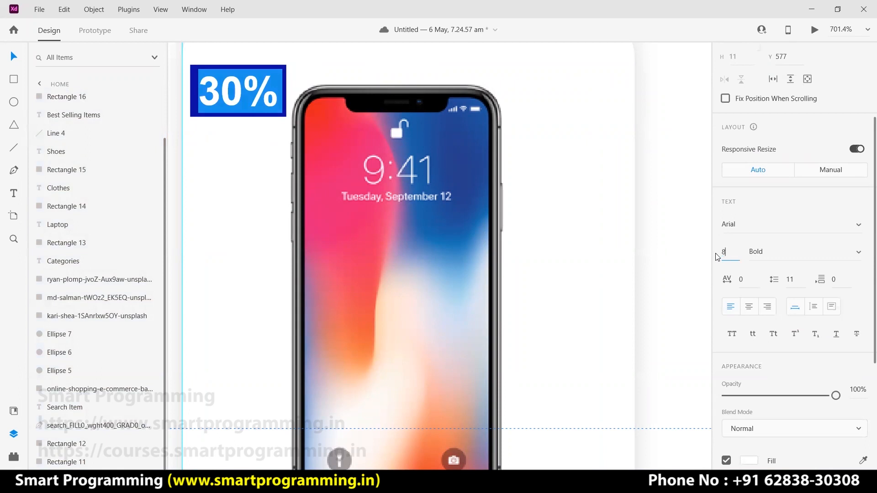
key(Return)
Shrink the blue badge to fit closely around the smaller "30%" text, with a height of about 11 px.
click(231, 111)
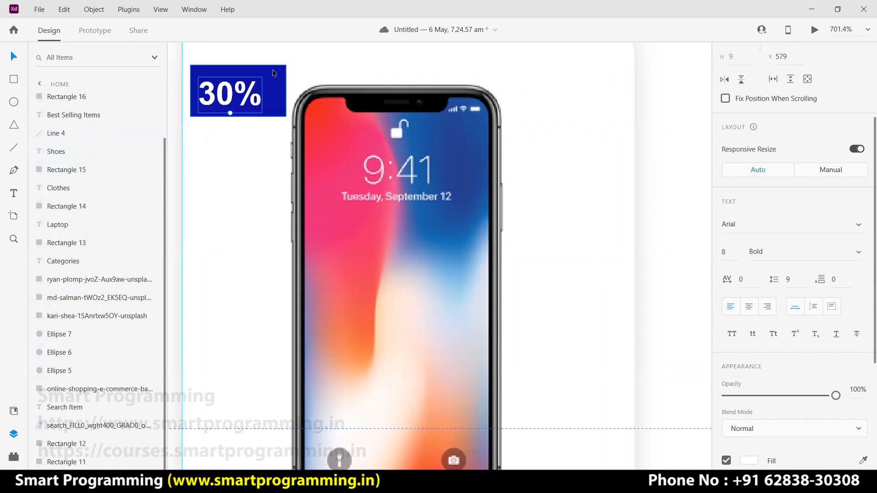
drag(276, 93, 270, 93)
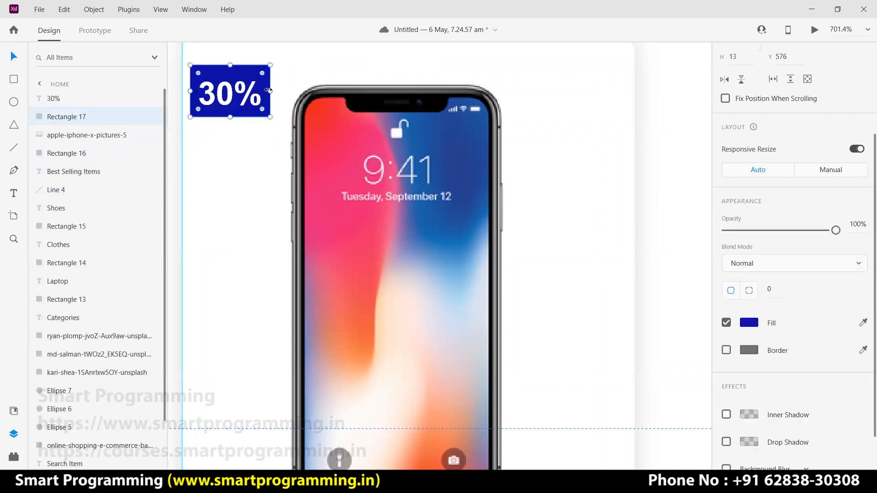
drag(231, 65, 230, 74)
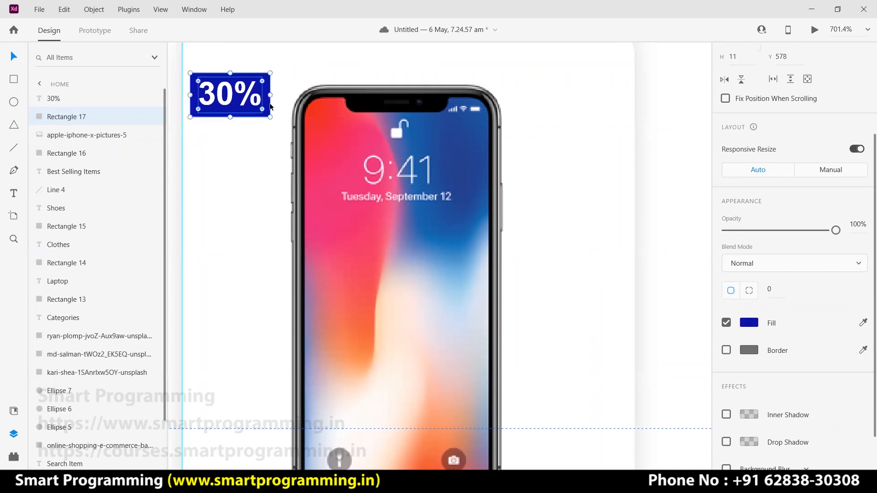
scroll(671, 232, down, 5)
scroll(669, 232, down, 4)
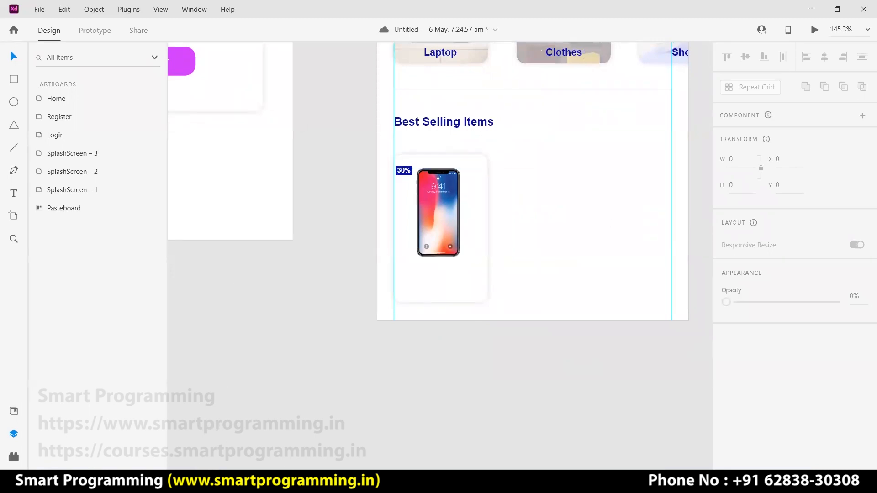
Switch to the Google Fonts icons page in the browser and search for "fav".
click(297, 481)
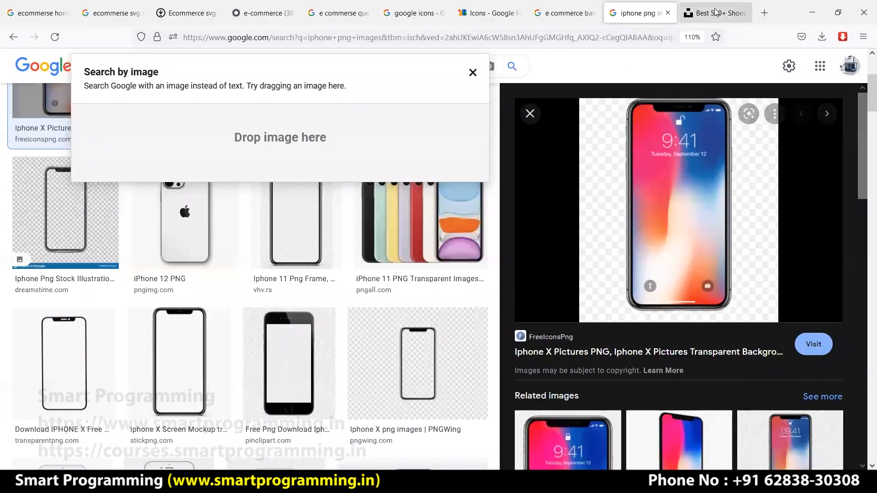
key(ctrl+Tab)
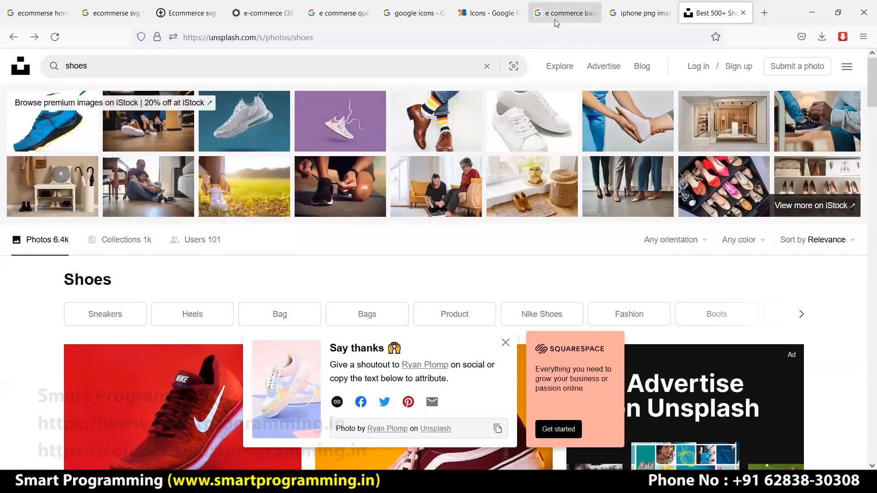
click(491, 18)
double_click(246, 84)
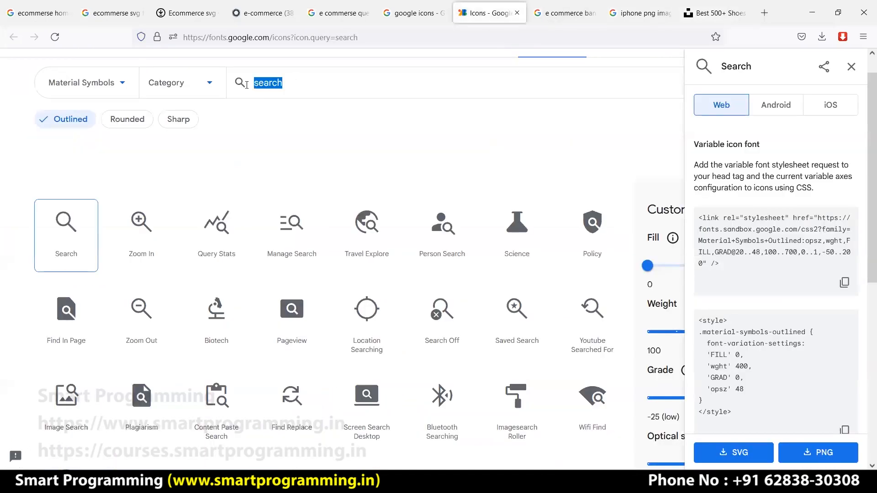
text(favourite)
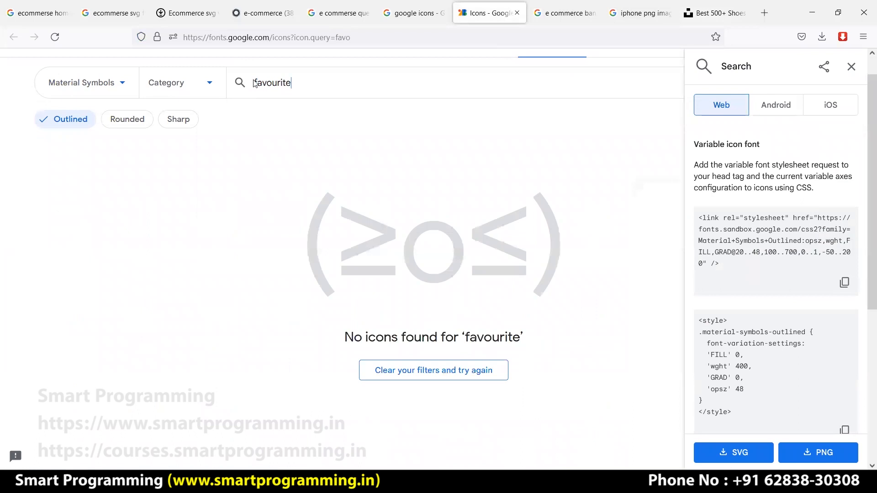
drag(292, 85, 277, 82)
key(BackSpace)
key(BackSpace)
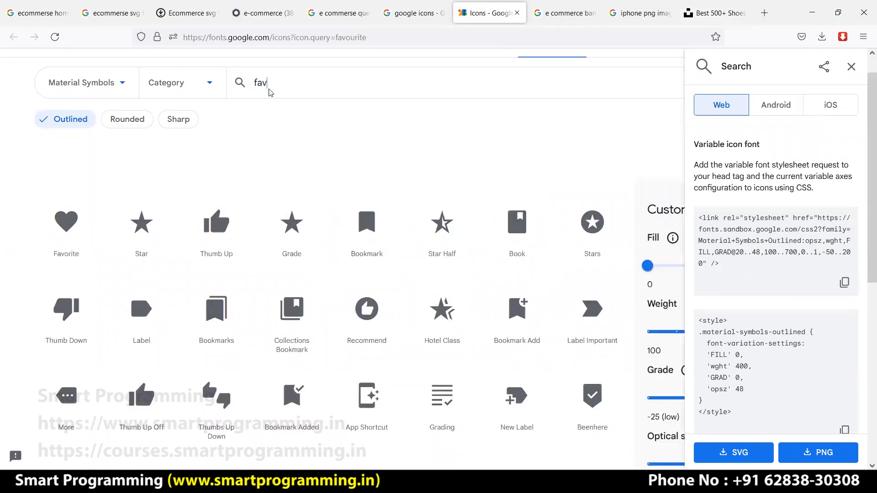
Download the Favorite icon as SVG and place it in the product card's upper-right area at about 12 by 11 px.
click(68, 227)
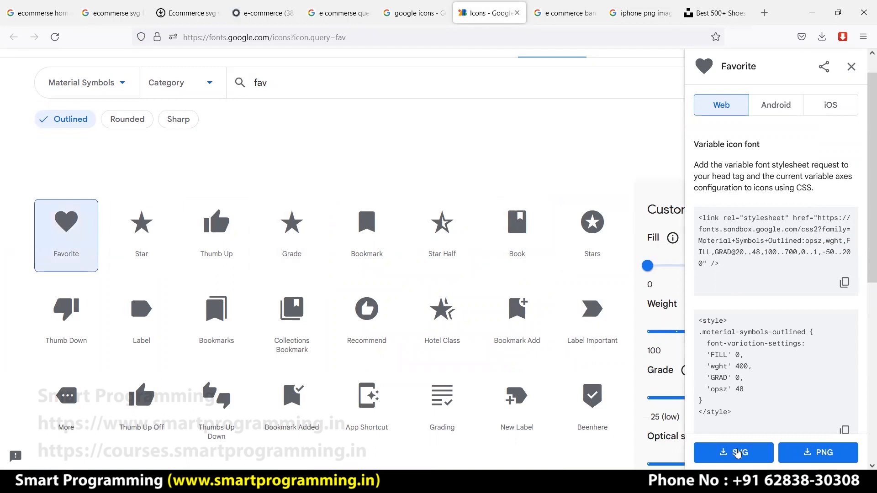
click(738, 453)
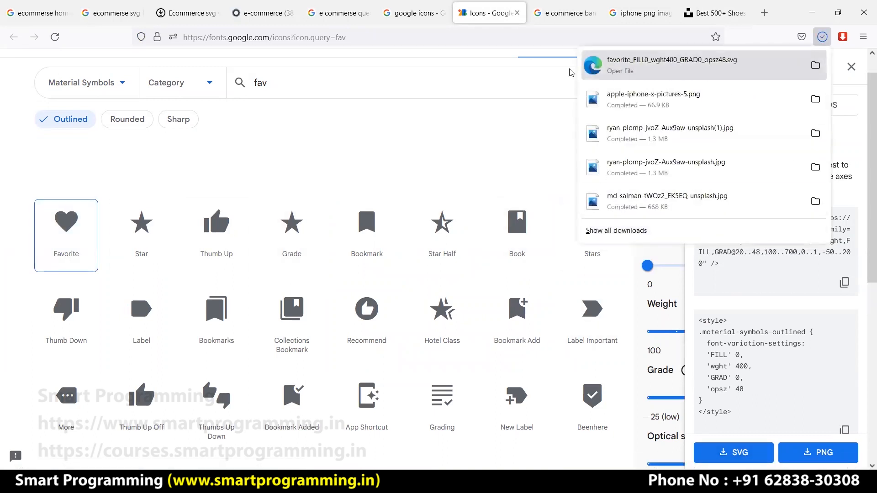
drag(594, 69, 475, 178)
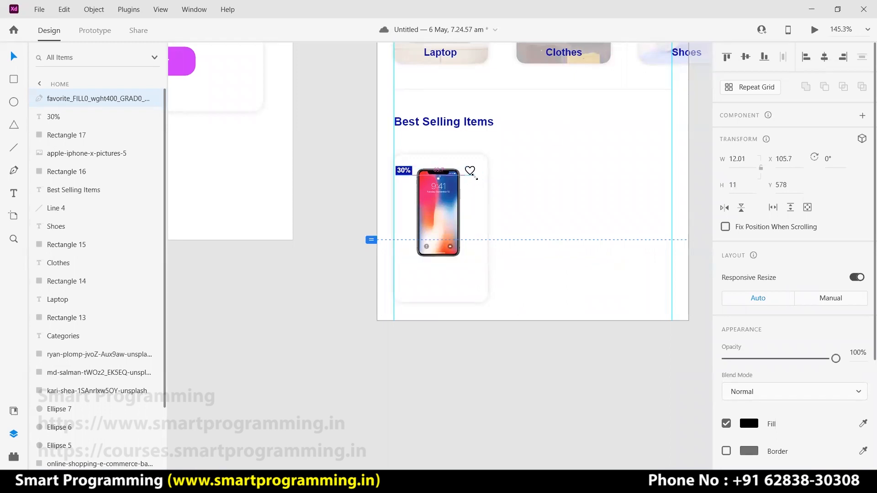
Move the heart icon to about X 113.7, Y 578 near the card's right edge and shift the iPhone image slightly right.
scroll(500, 212, up, 5)
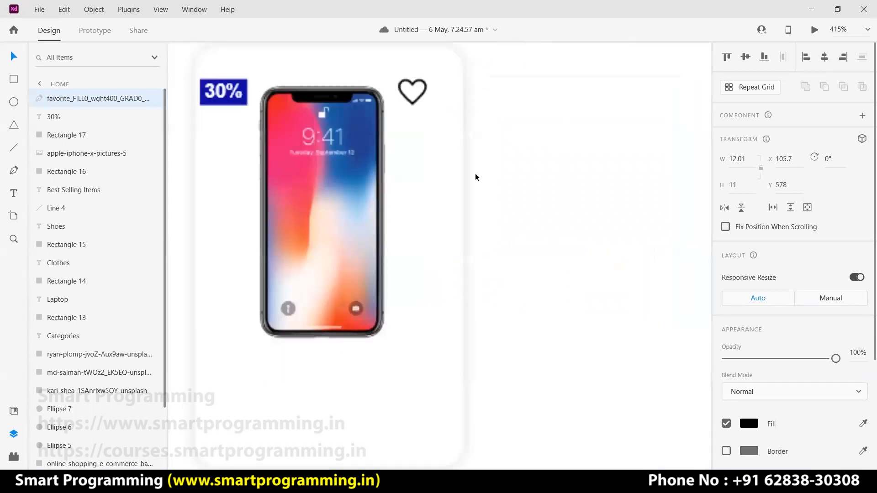
click(417, 86)
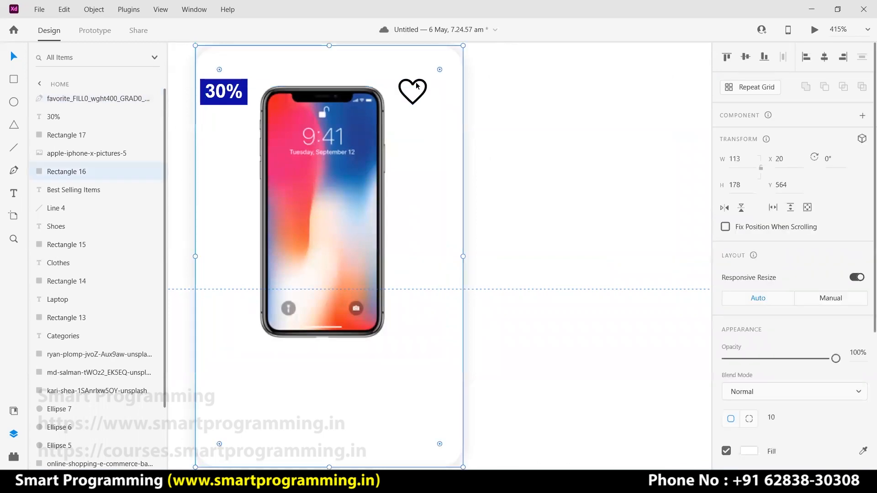
click(415, 86)
click(450, 102)
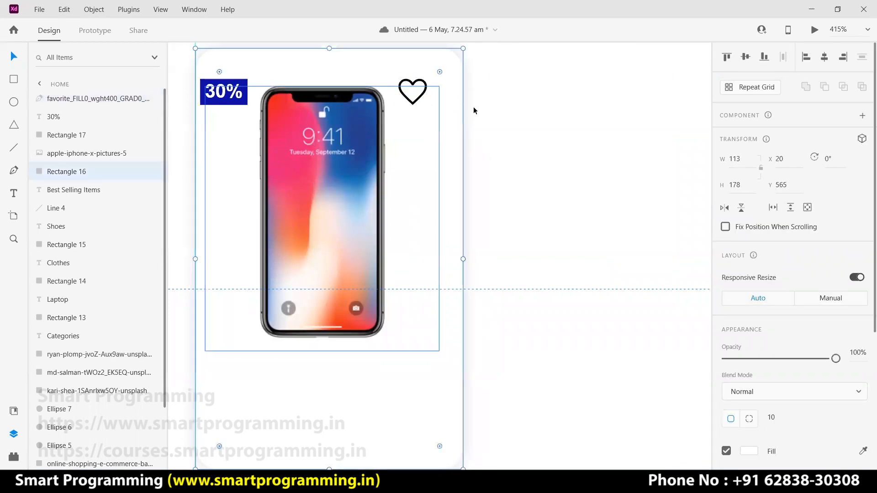
drag(426, 87, 445, 84)
mouse_move(330, 137)
mouse_down()
mouse_move(344, 136)
mouse_move(332, 130)
mouse_up()
click(440, 83)
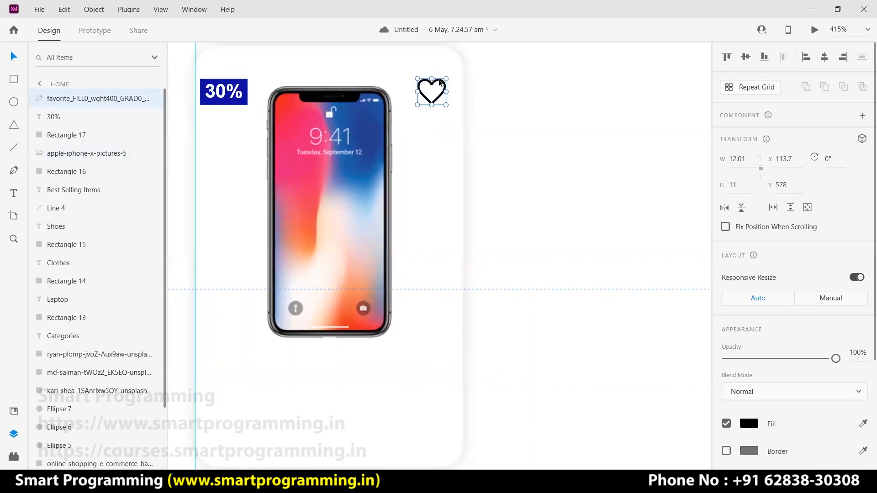
Change the fill of the outlined heart icon on the product card to red.
click(497, 128)
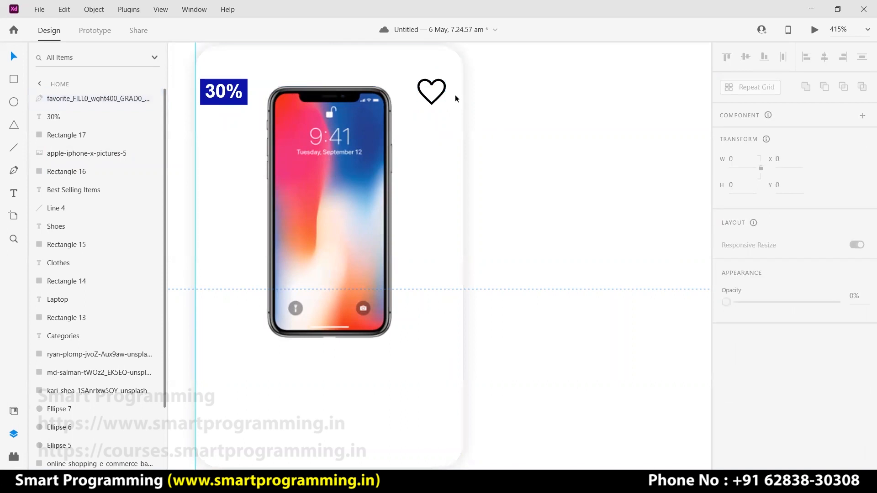
click(445, 87)
scroll(768, 393, down, 5)
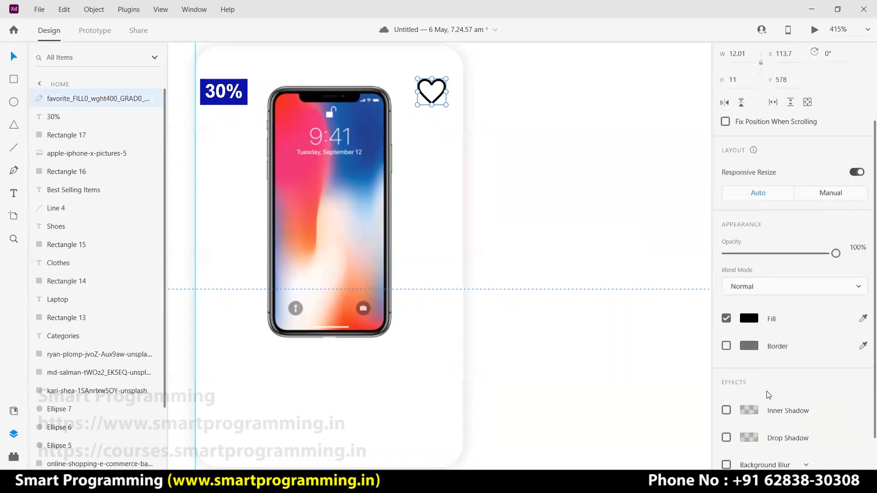
click(753, 277)
drag(658, 234, 685, 208)
click(517, 131)
double_click(436, 81)
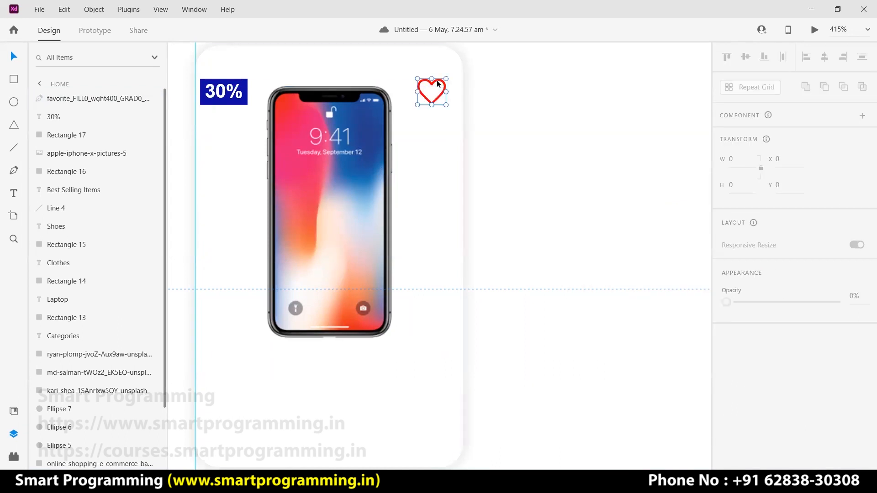
scroll(776, 352, down, 2)
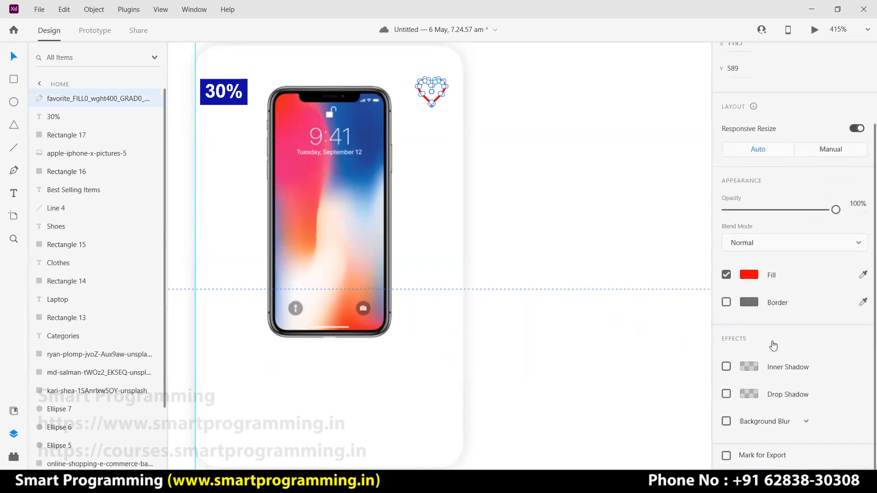
click(614, 229)
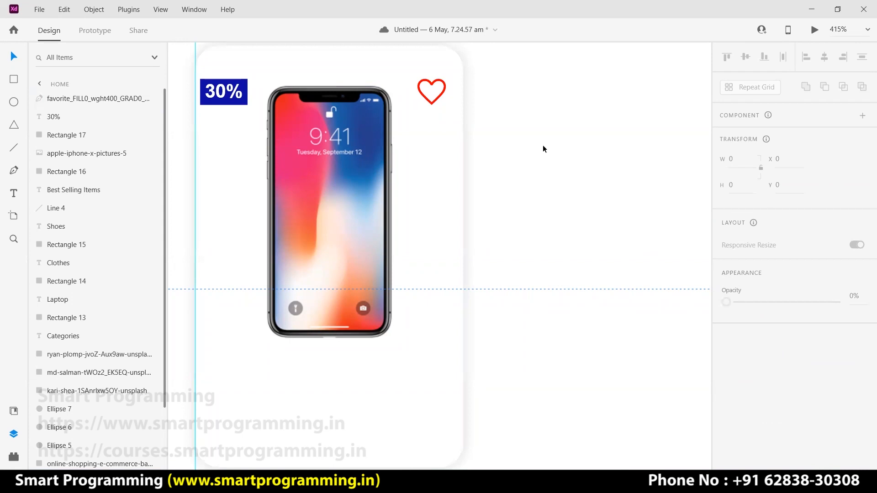
scroll(548, 160, down, 5)
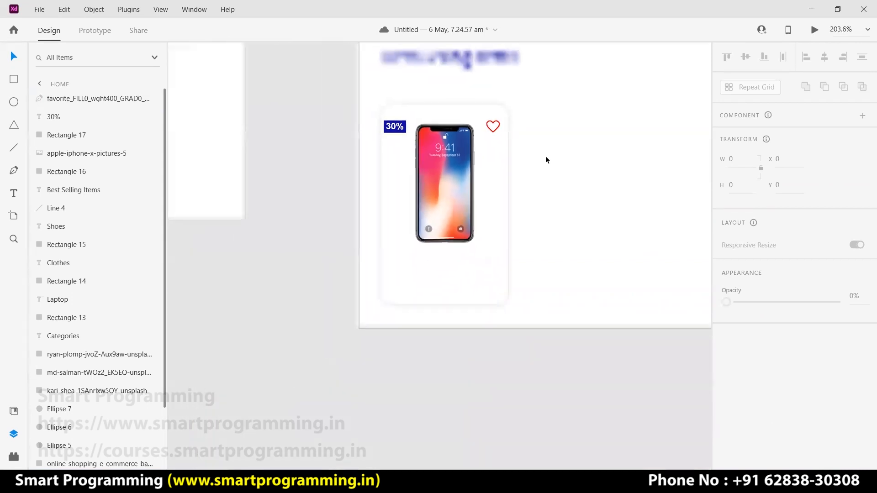
scroll(552, 158, up, 5)
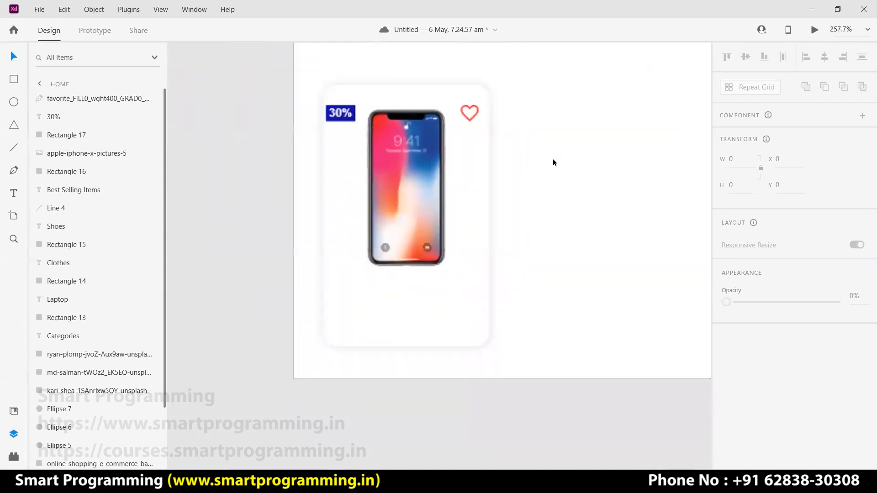
scroll(488, 136, down, 1)
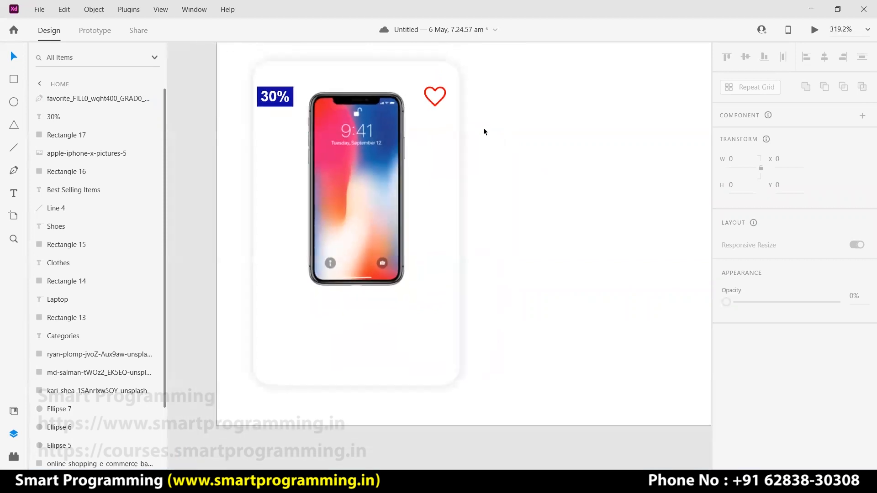
click(436, 97)
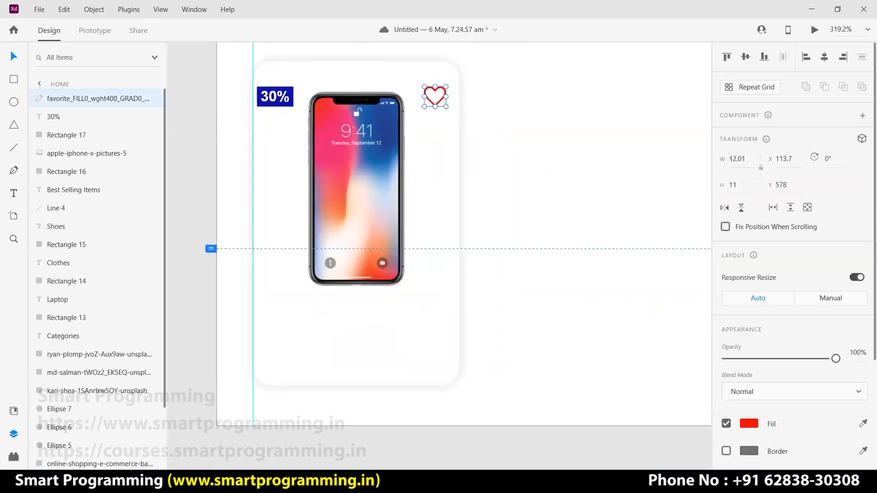
Switch to the Google Fonts icons page in the browser and set the icon Fill customization to 1.
key(alt+Tab)
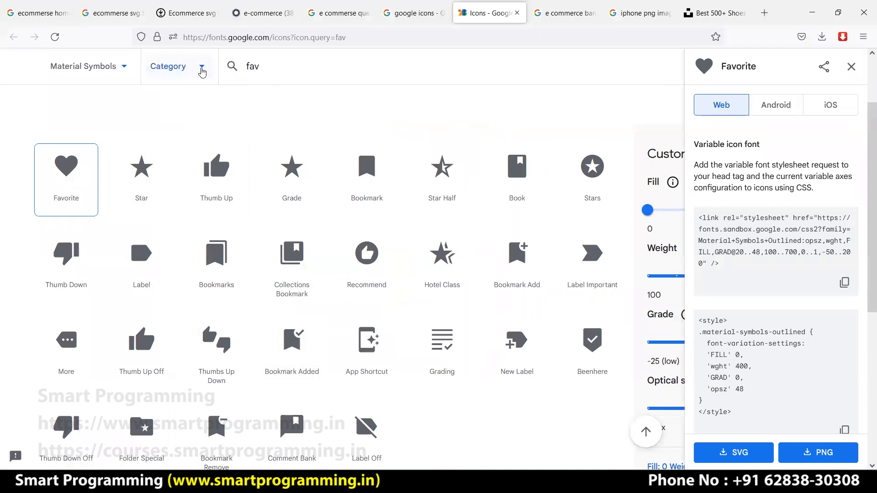
click(203, 70)
click(127, 71)
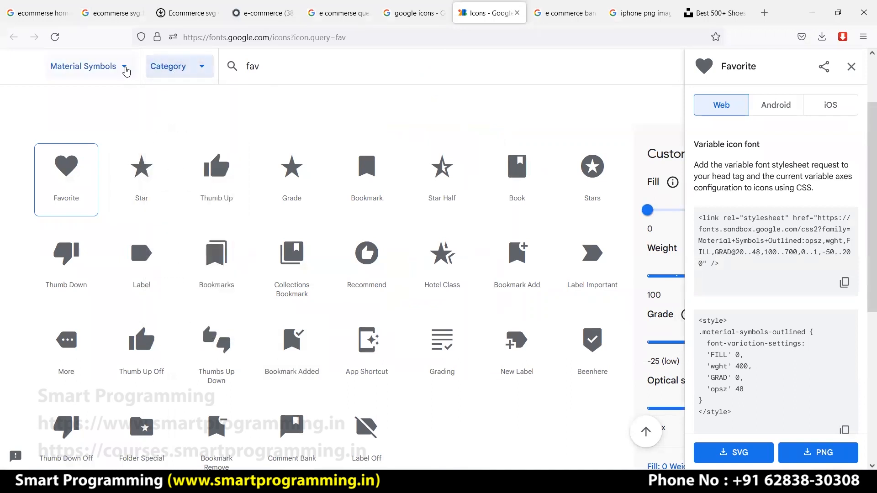
click(126, 71)
click(234, 142)
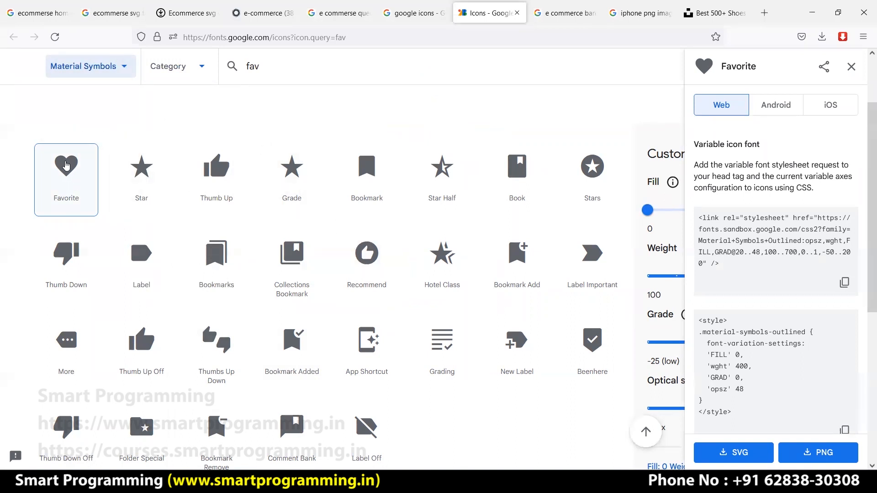
click(75, 183)
click(808, 218)
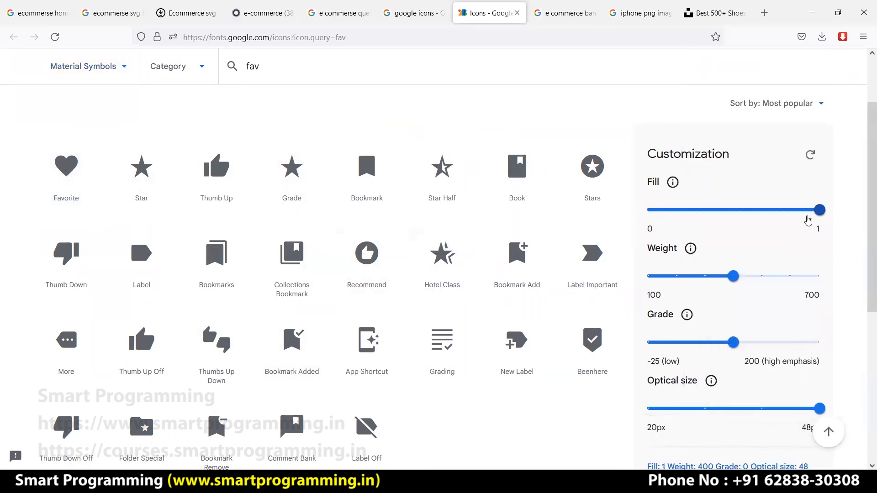
scroll(793, 221, down, 4)
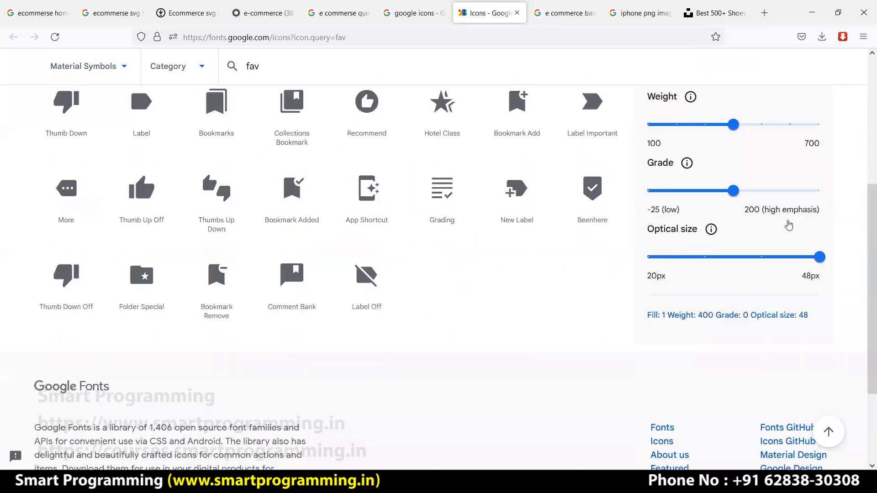
scroll(752, 245, up, 5)
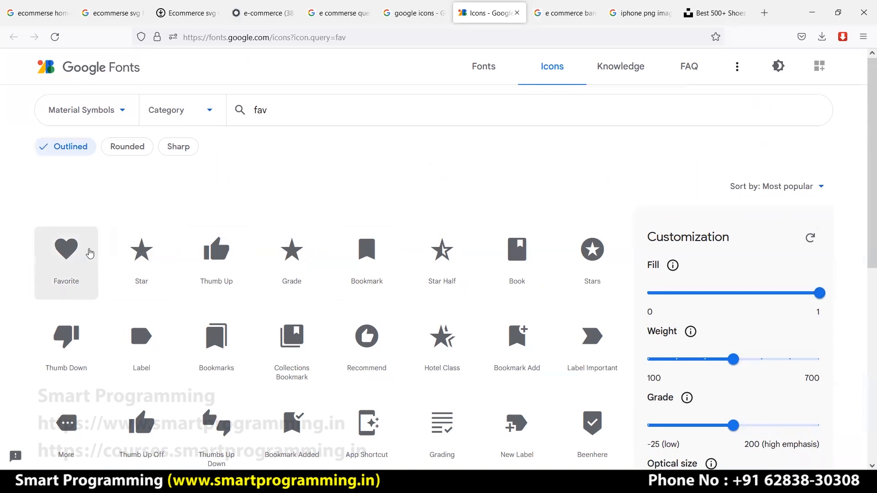
Download the filled Favorite icon as SVG and place it on the Home artboard in the empty area beside the product card.
click(88, 251)
click(731, 455)
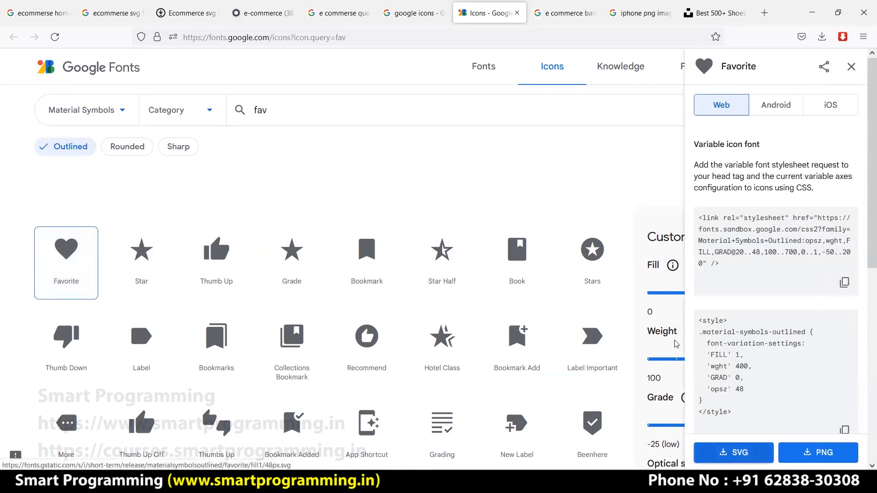
click(667, 65)
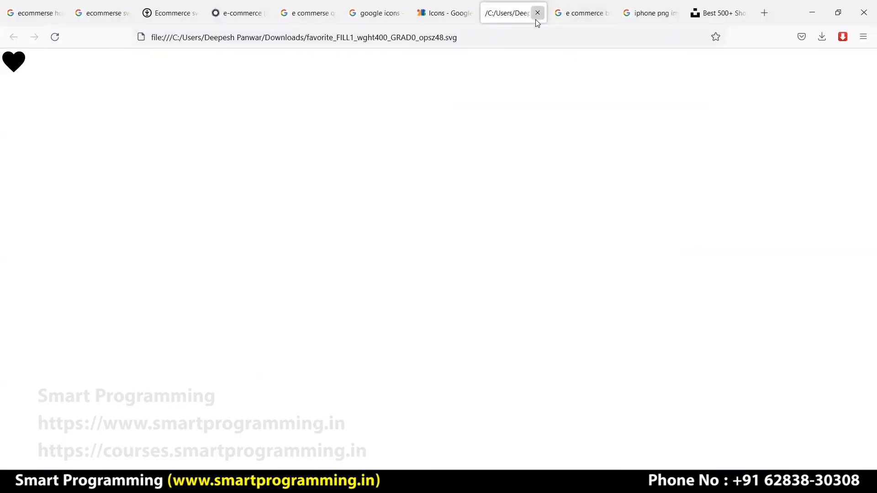
click(538, 13)
click(822, 37)
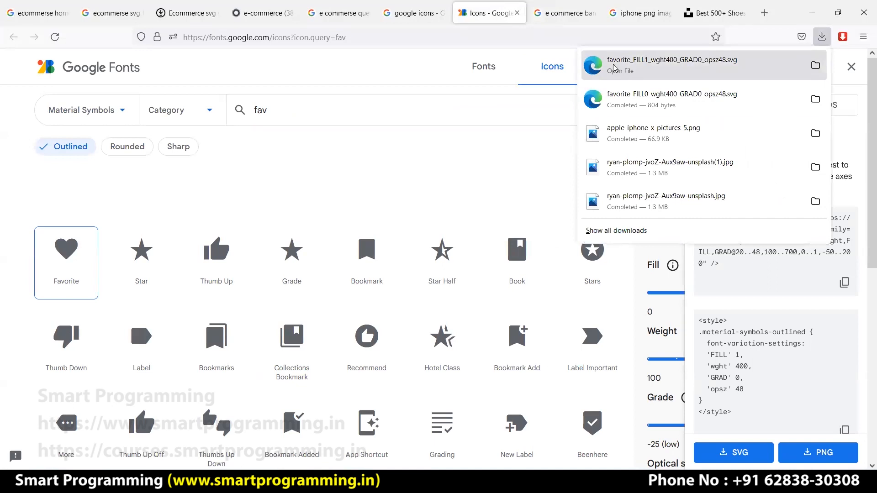
drag(594, 64, 559, 273)
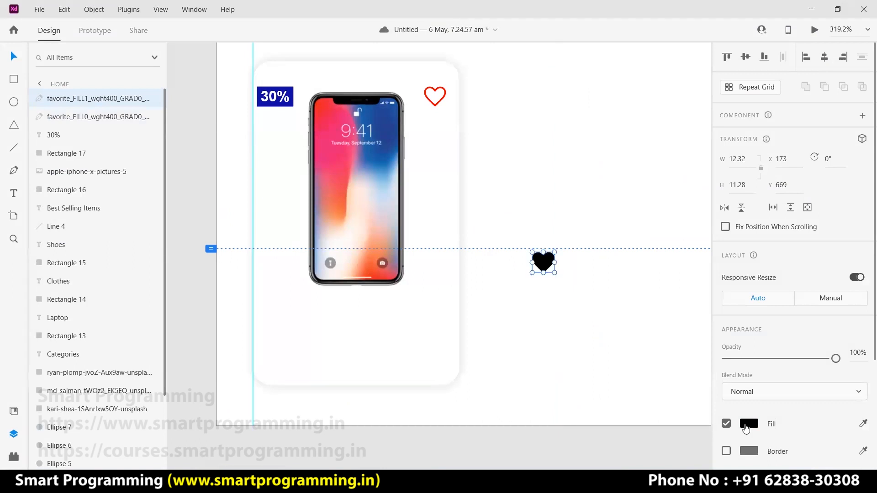
Change the fill of the newly placed solid heart icon to red.
scroll(754, 275, down, 3)
click(749, 274)
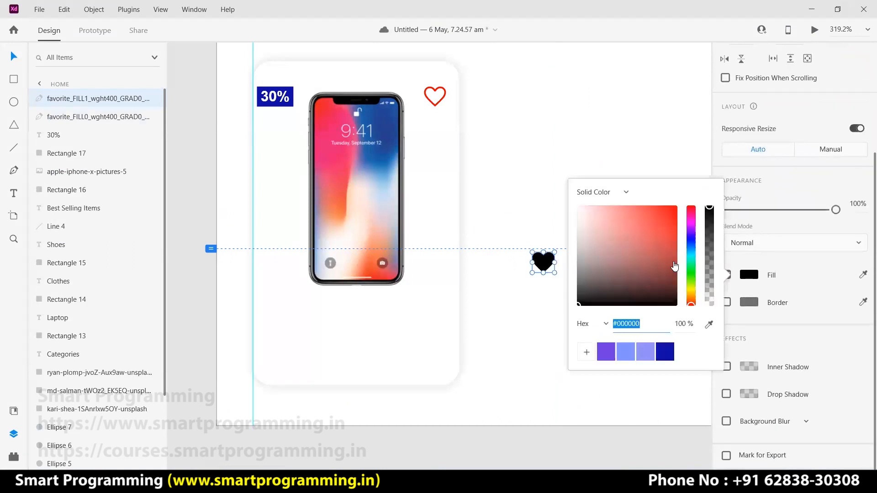
click(676, 207)
click(511, 193)
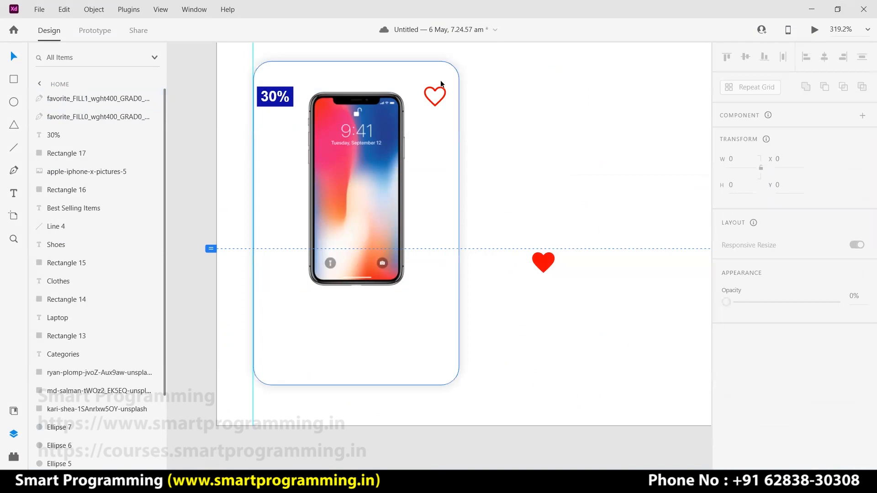
Delete the outlined heart from the product card and move the solid red heart into its place at about X 113.68, Y 578.
click(442, 91)
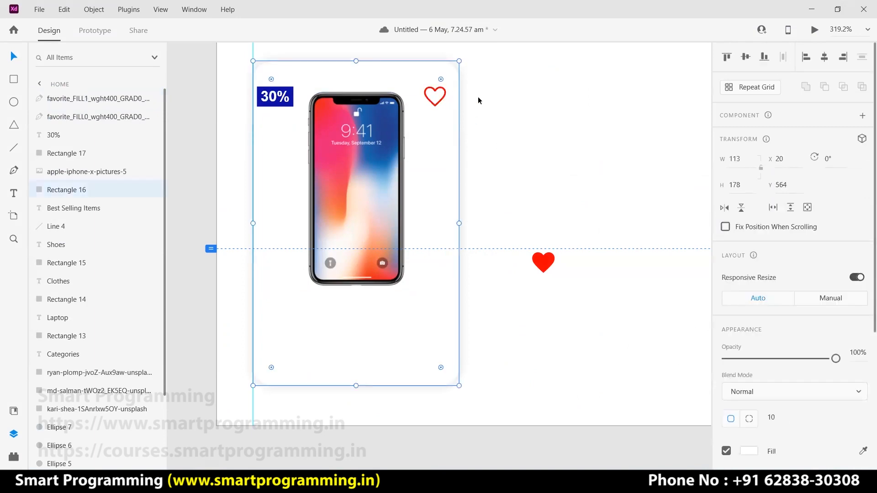
click(478, 100)
click(441, 91)
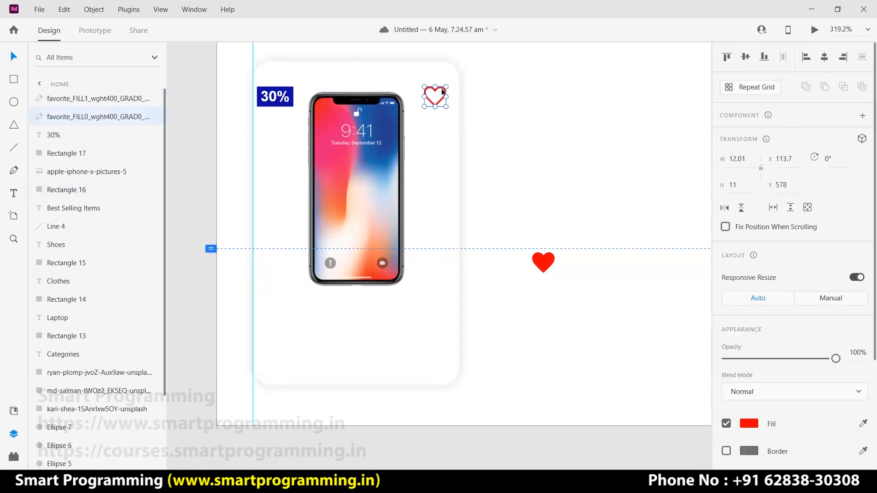
key(Delete)
drag(549, 265, 438, 99)
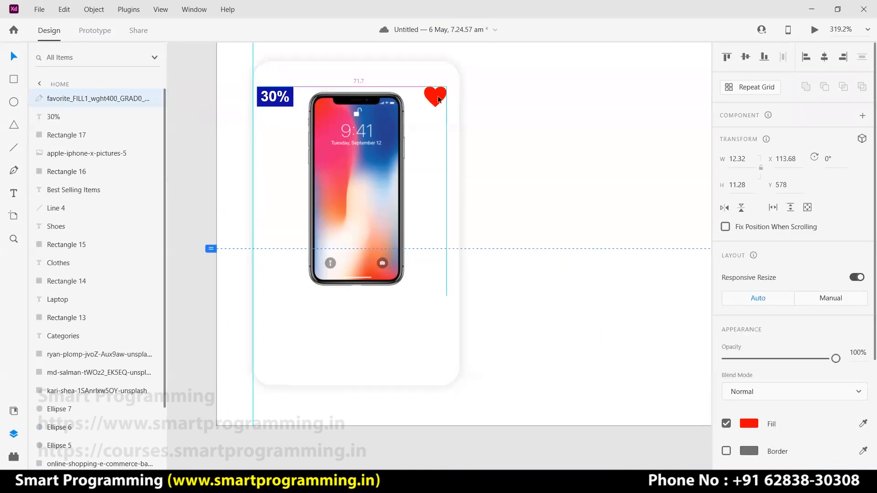
key(Escape)
Try shifting the iPhone image 2 px to the right inside the product card.
click(384, 168)
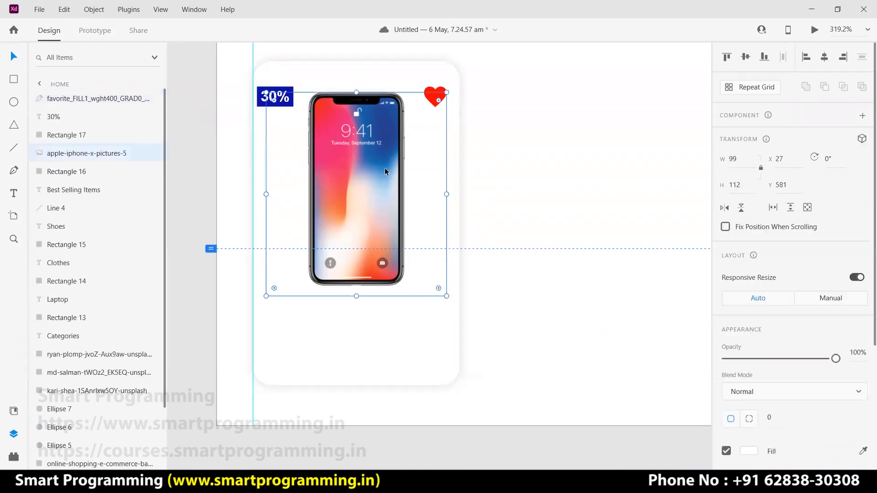
key(Right)
key(Right)
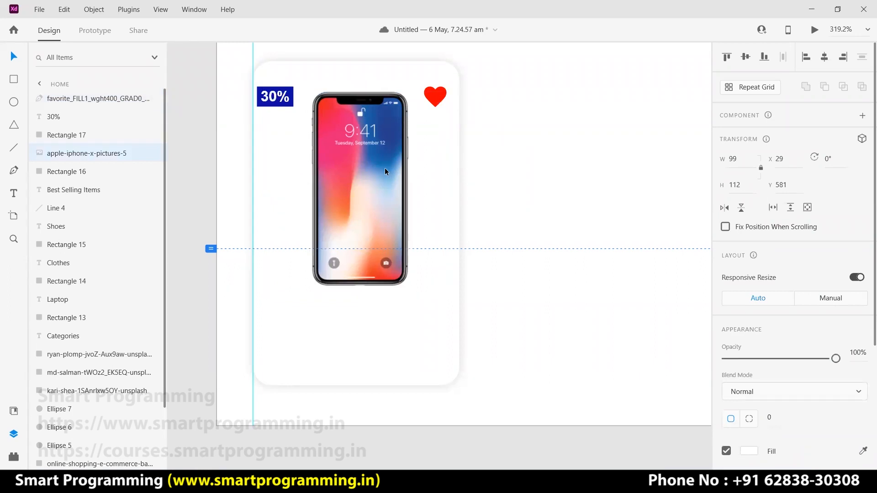
key(Left)
key(Left)
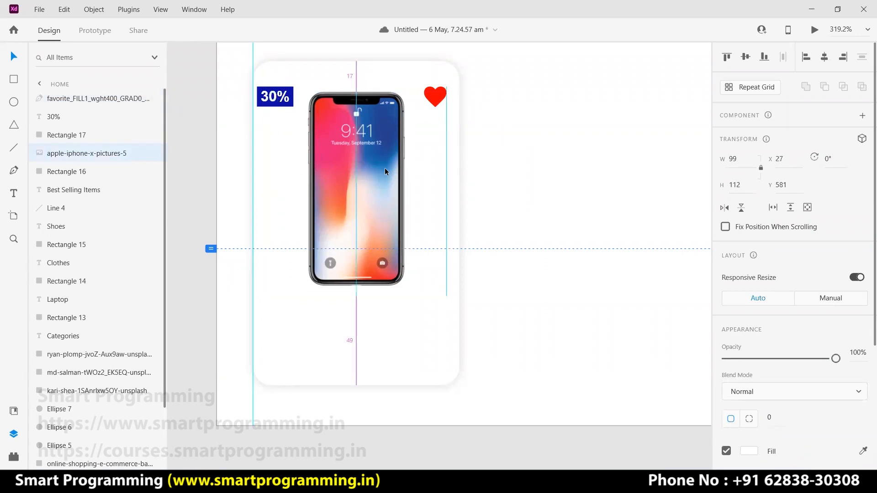
click(549, 132)
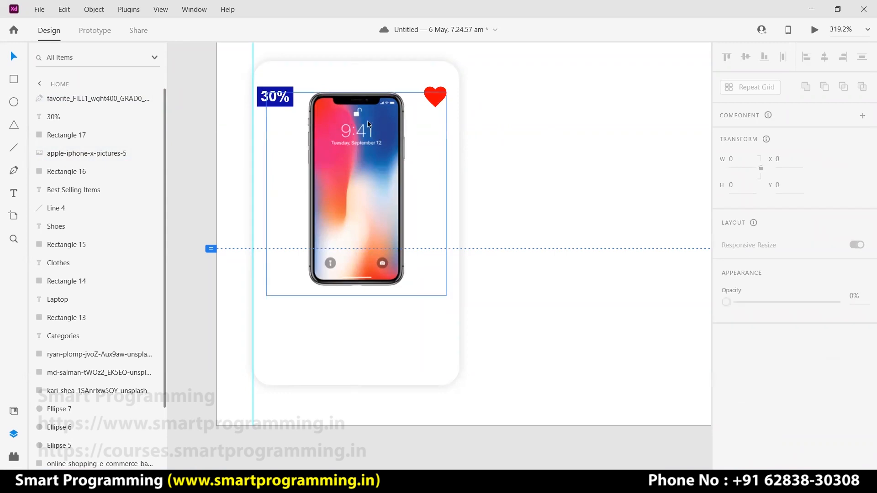
Examine the product card at different zoom levels and check the font settings of the "30%" badge text.
scroll(558, 169, down, 3)
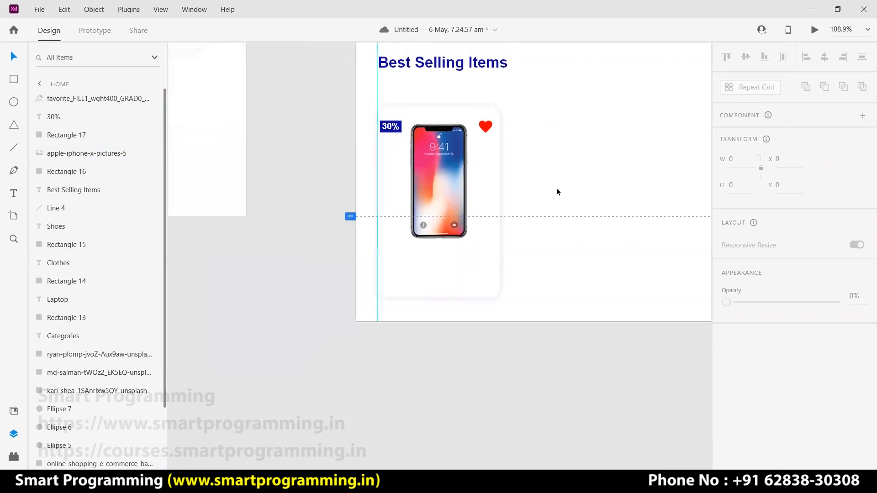
scroll(557, 192, down, 3)
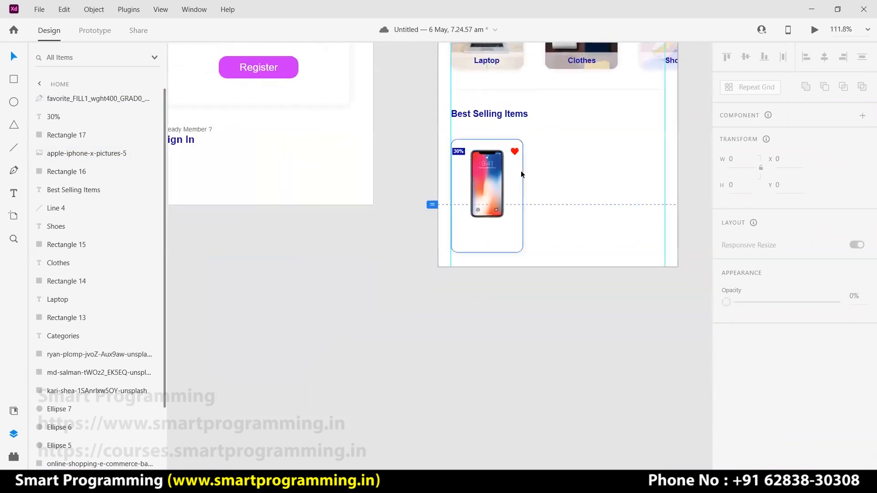
scroll(548, 240, up, 8)
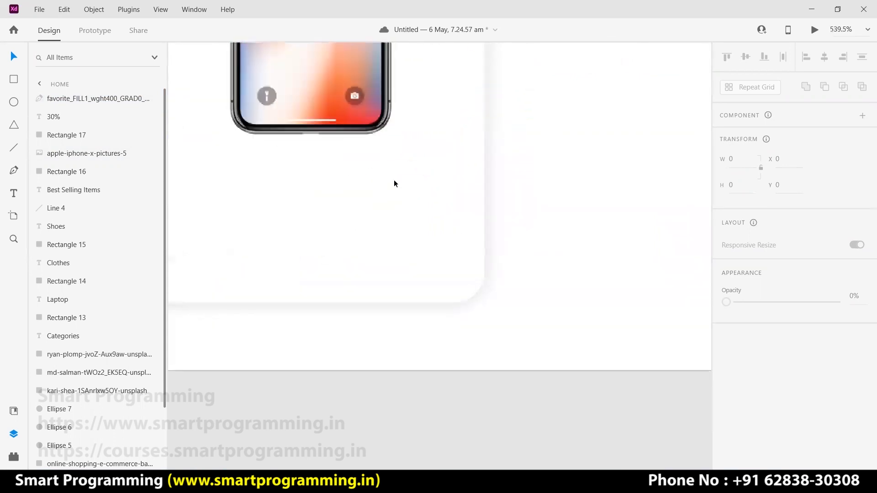
drag(457, 248, 511, 303)
drag(453, 229, 504, 325)
scroll(568, 267, down, 1)
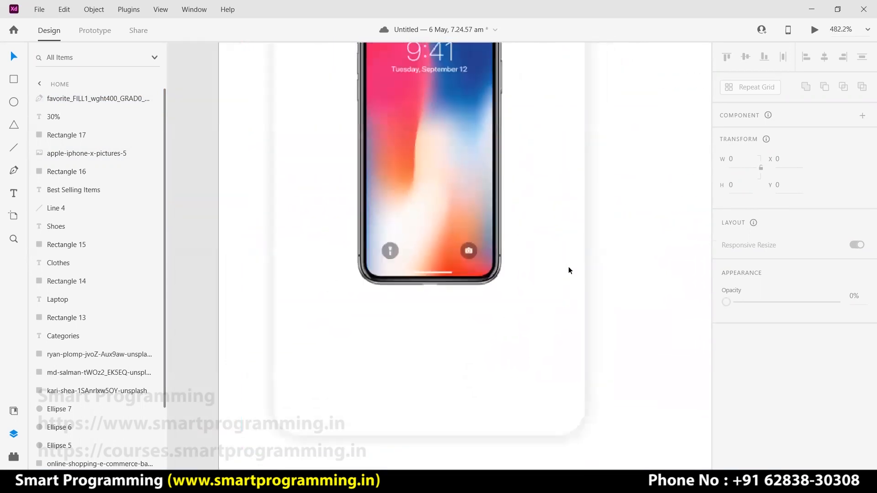
scroll(568, 267, down, 3)
click(280, 216)
click(369, 108)
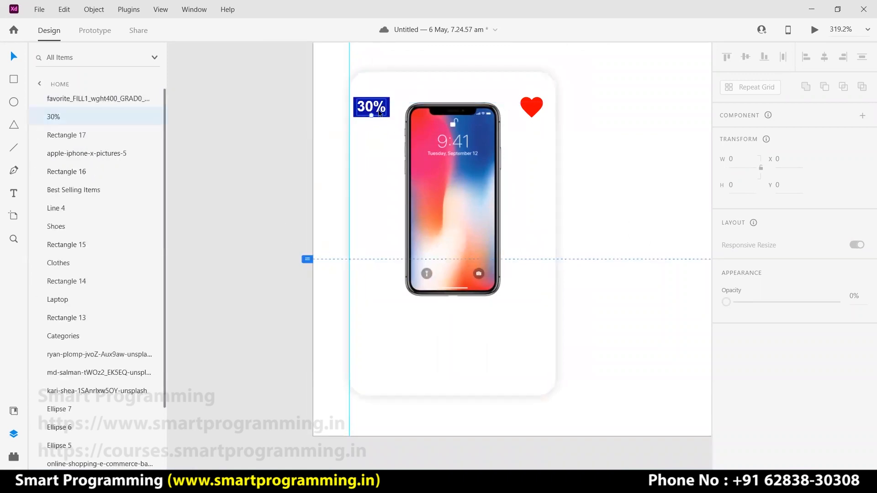
double_click(373, 108)
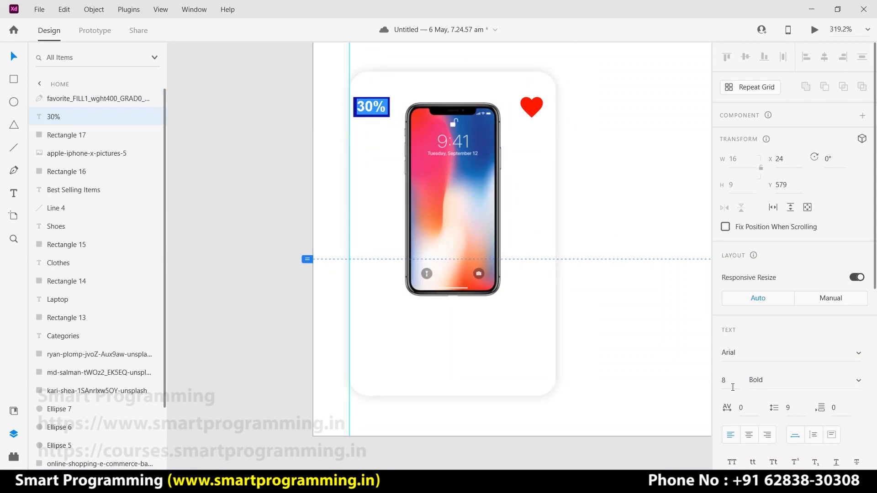
key(Escape)
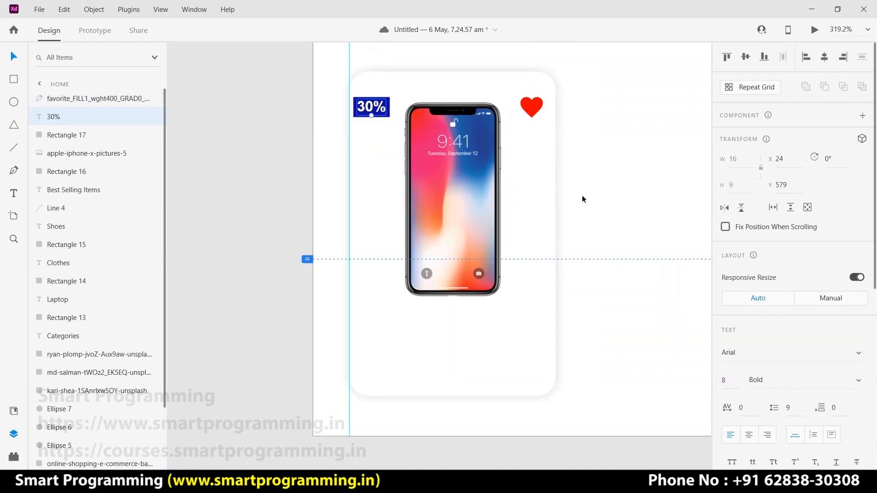
Draw a near-horizontal divider line below the iPhone image at about Y 695.5 and colour it light grey #E3E3E3.
click(621, 207)
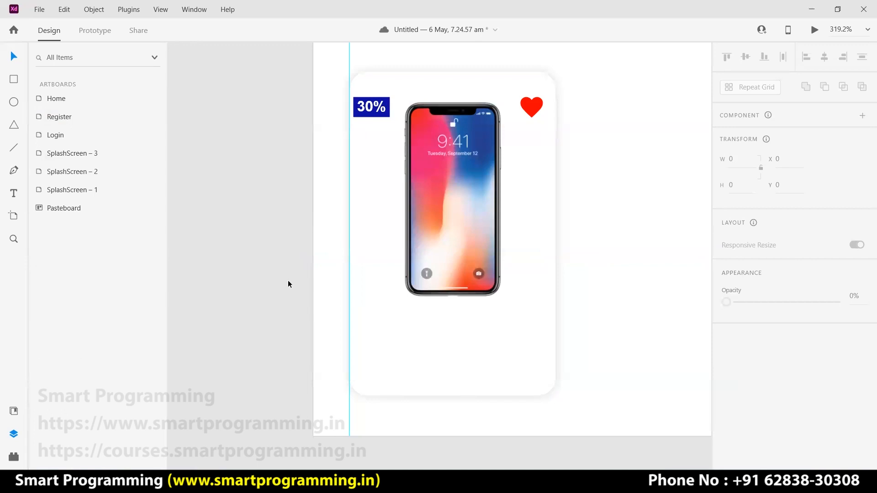
click(15, 148)
drag(372, 311, 531, 313)
scroll(744, 385, down, 3)
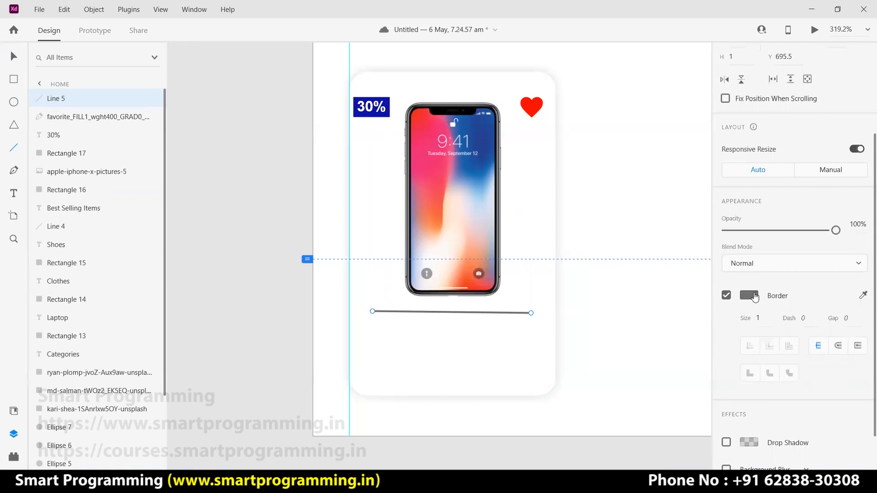
click(750, 296)
drag(587, 247, 577, 231)
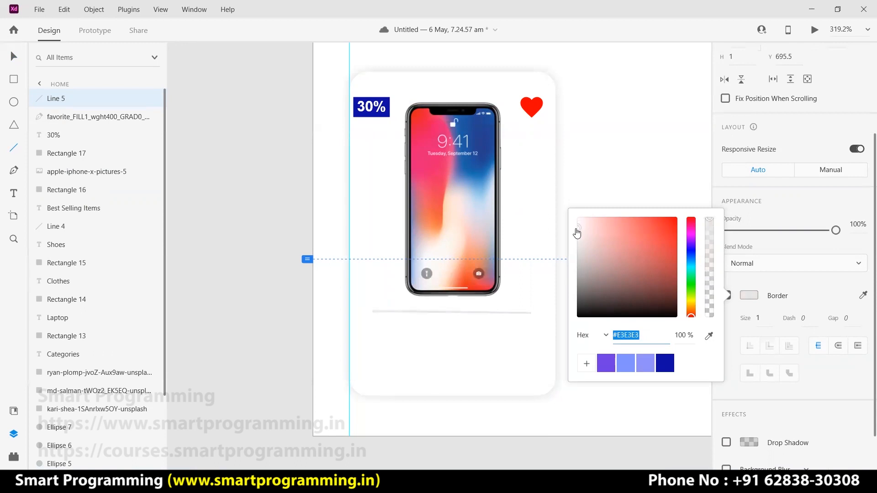
click(635, 187)
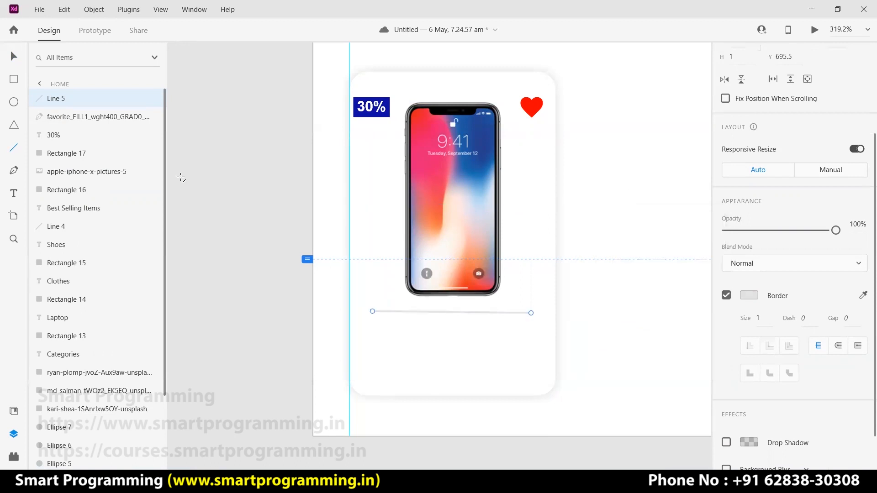
Add an "Iphone" text label below the divider line and set its fill to dark grey #505050.
click(15, 82)
scroll(320, 322, down, 1)
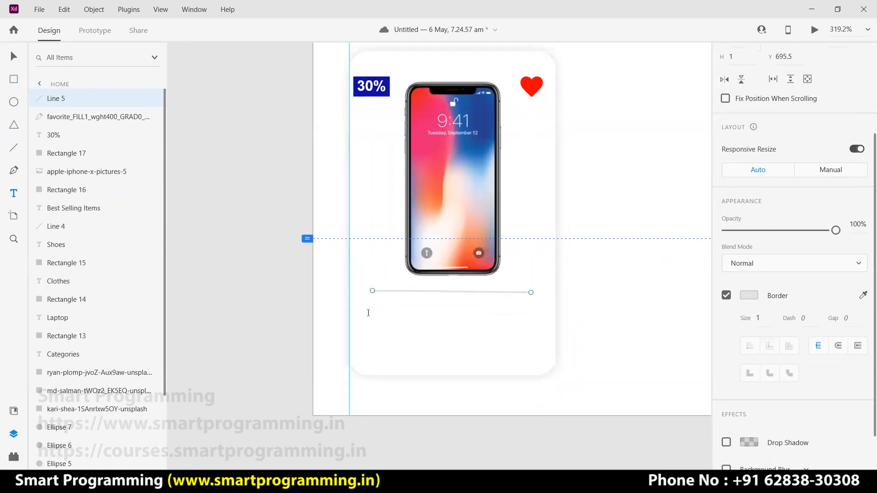
click(373, 316)
text(Iphone)
key(ctrl+a)
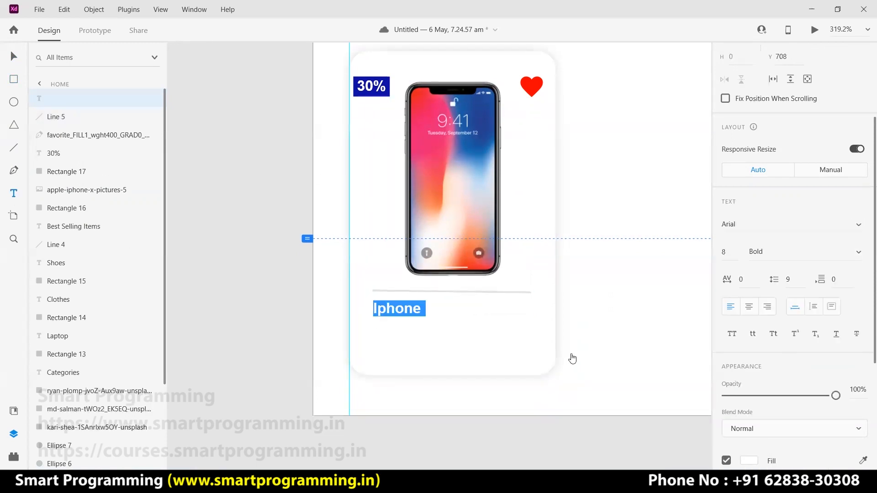
scroll(778, 307, down, 4)
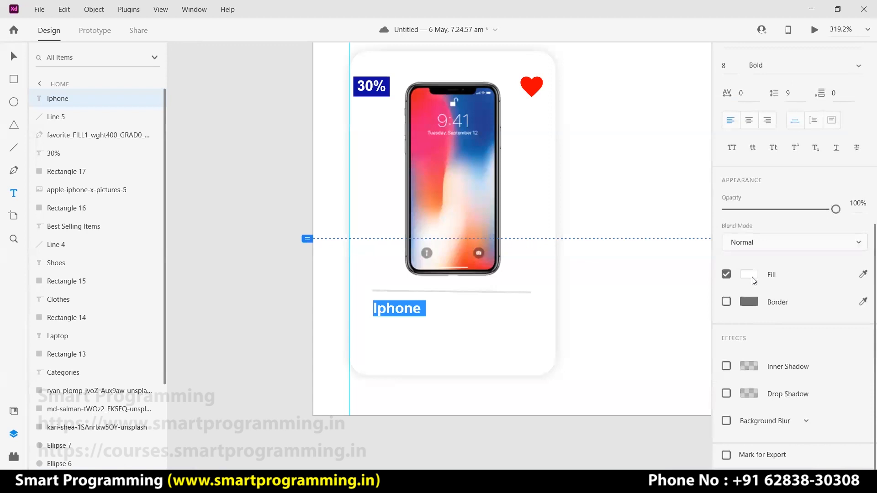
click(749, 275)
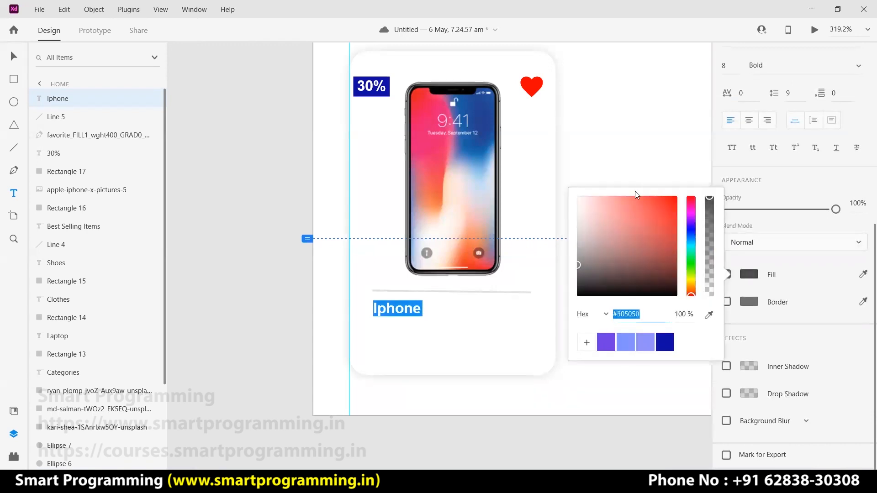
key(Escape)
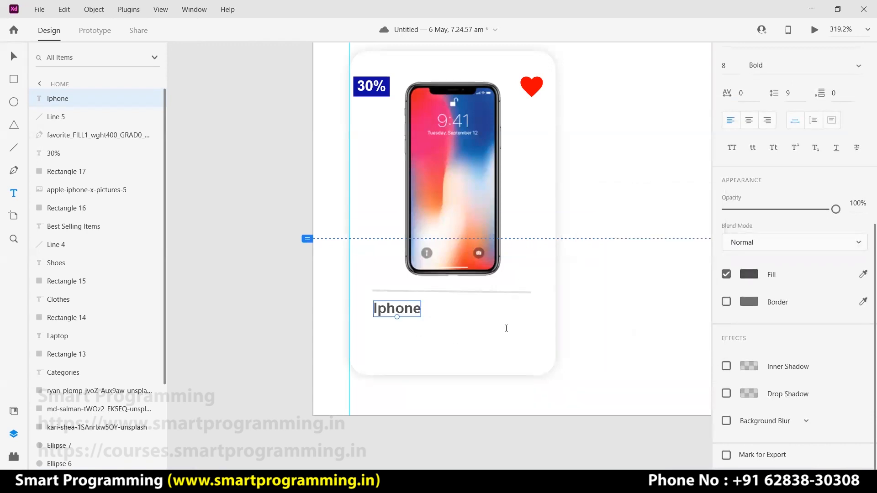
Rewrite the product label as "iPhone X Black Color (64 GB Ram, 100 GB Memoory)".
double_click(420, 309)
click(422, 310)
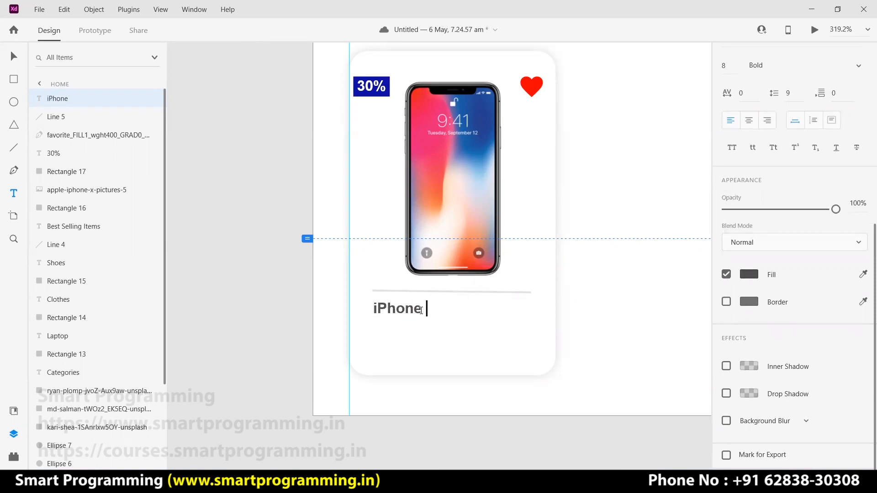
text(X Black)
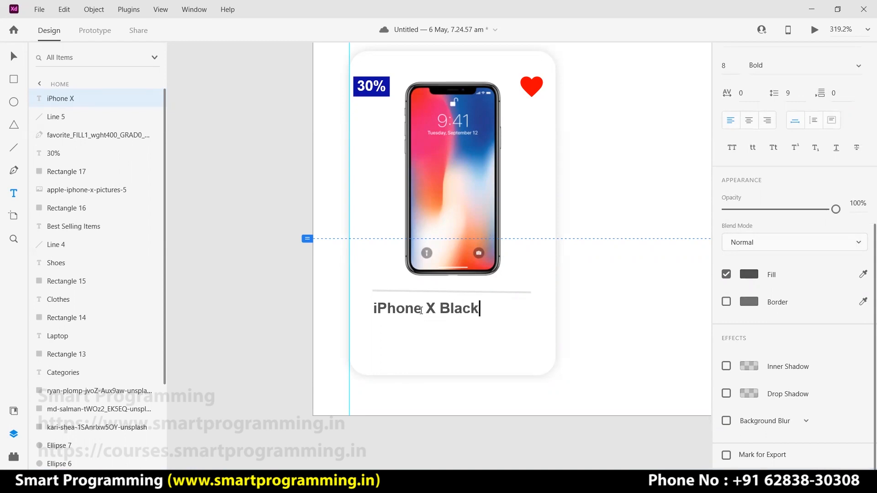
text( Colo)
text(())
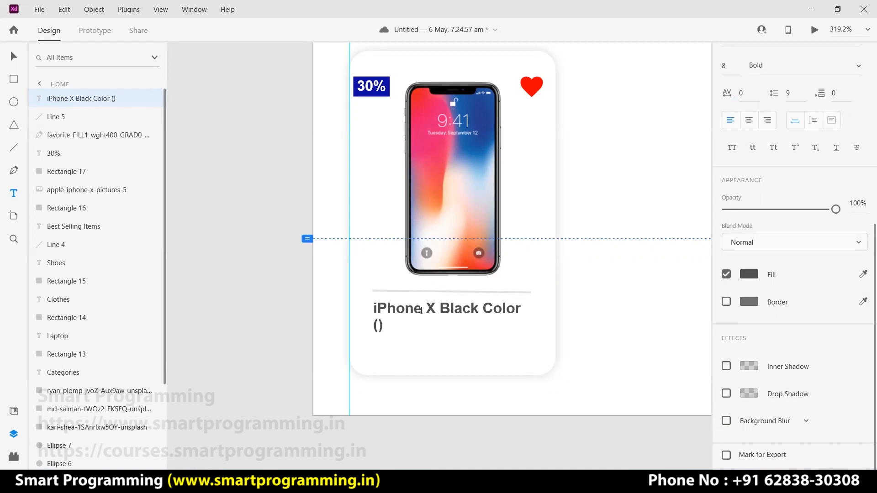
text(64 GB Ram, )
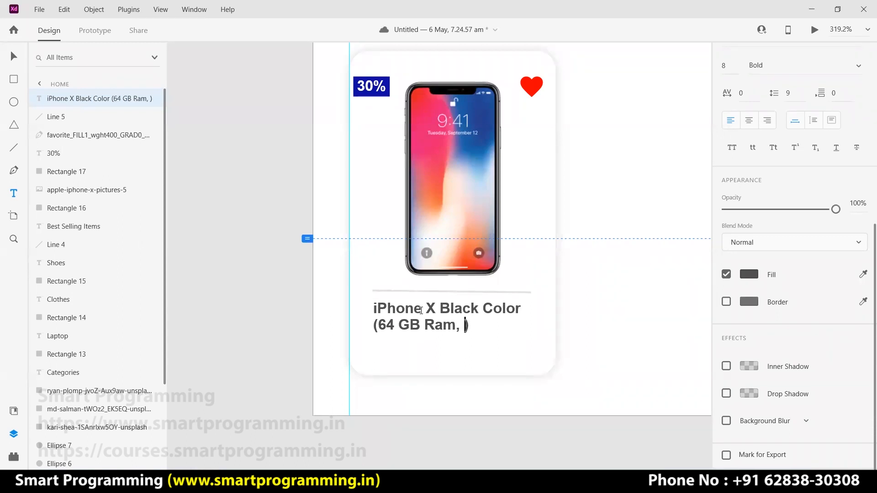
text(100)
text( BG)
key(BackSpace)
key(BackSpace)
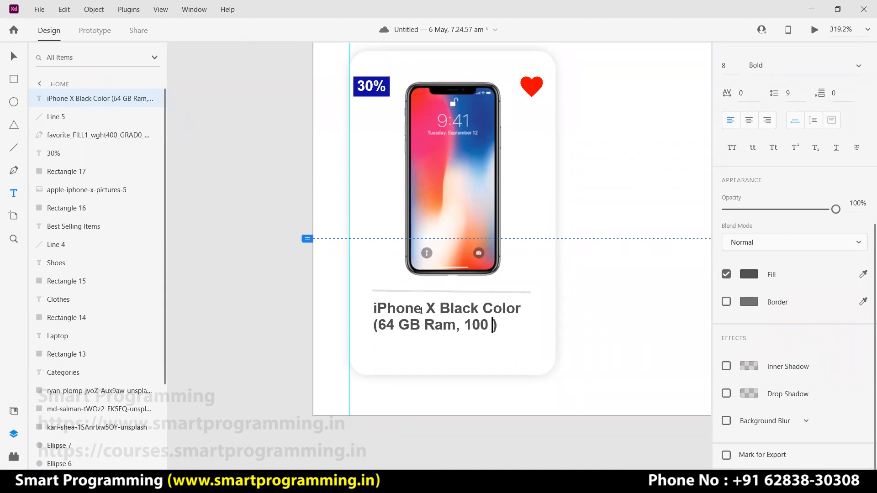
text(GB Memo)
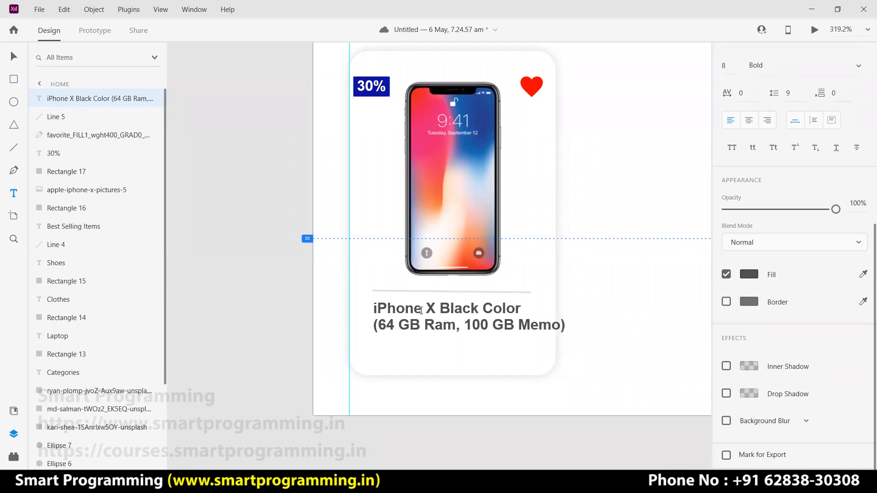
text(ory)
drag(375, 327, 632, 329)
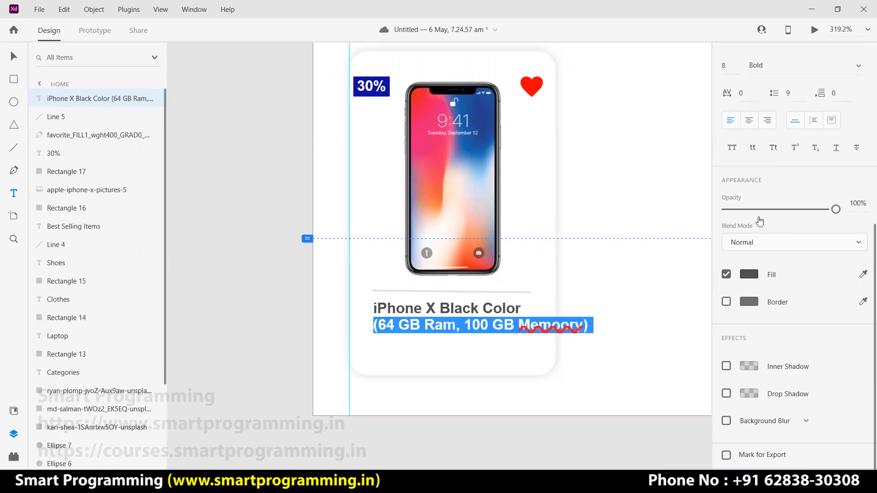
scroll(772, 318, up, 4)
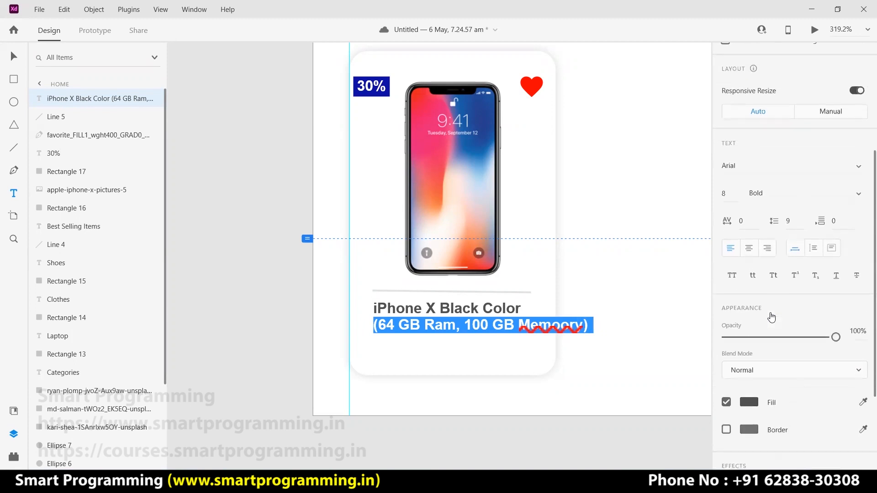
scroll(772, 318, up, 2)
click(724, 259)
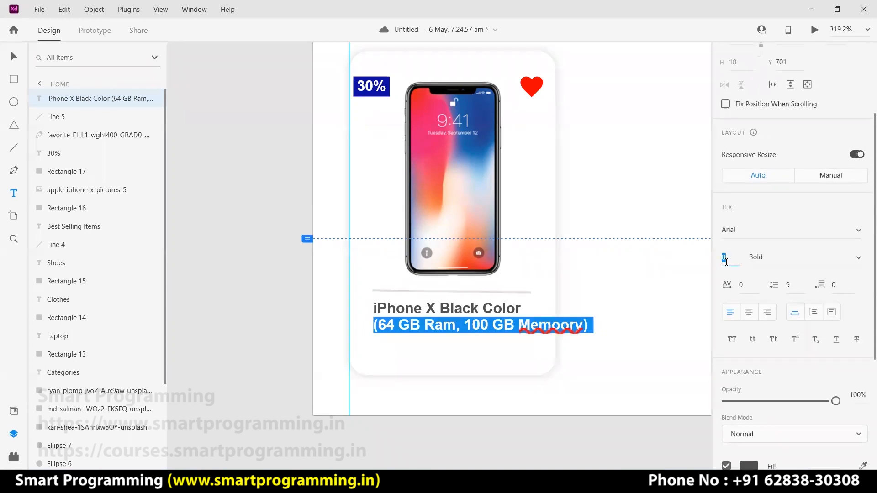
click(657, 292)
scroll(640, 297, up, 5)
click(581, 298)
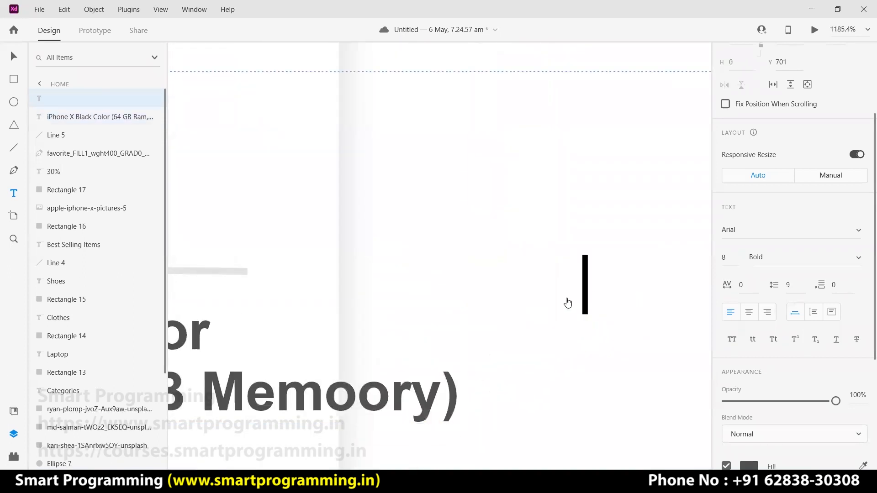
key(Escape)
Set the font size of the product label's first line, "iPhone X Black Color", to 12.
key(ctrl+0)
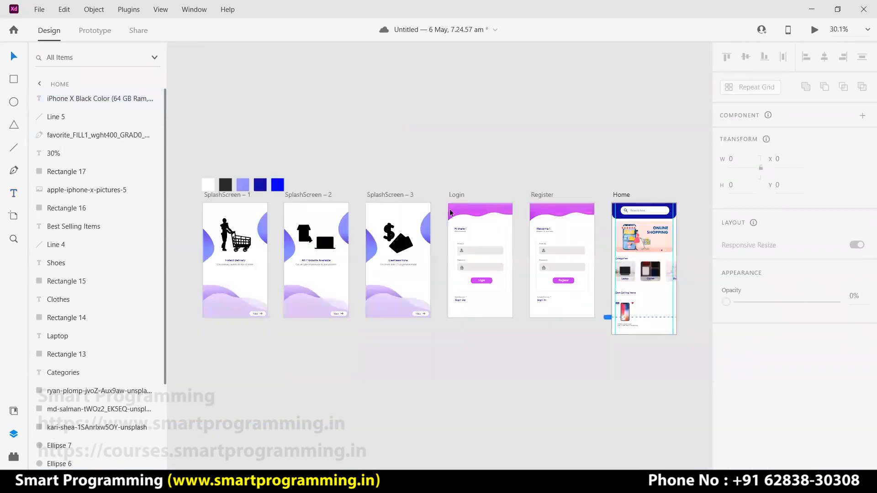
click(696, 332)
scroll(672, 308, up, 5)
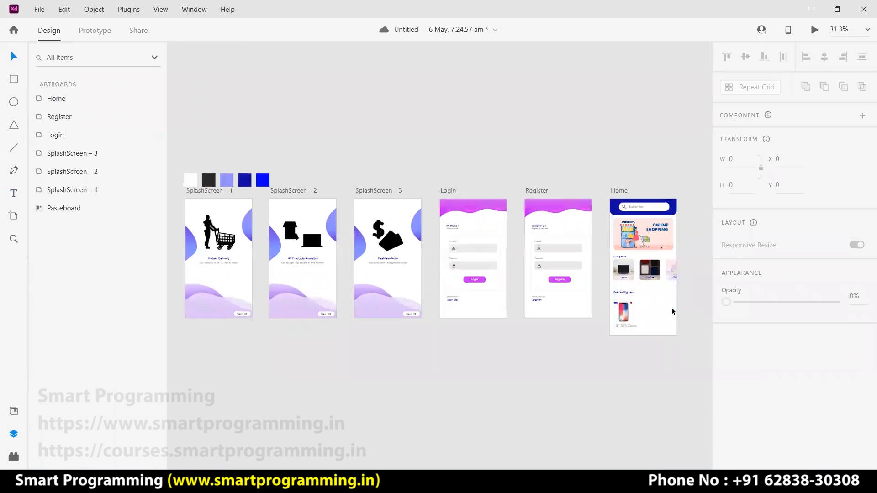
scroll(669, 305, up, 1)
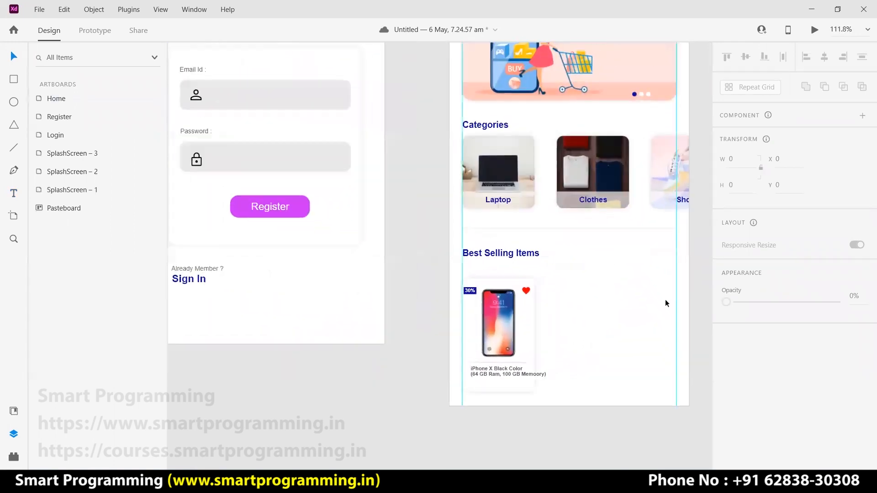
drag(640, 297, 539, 316)
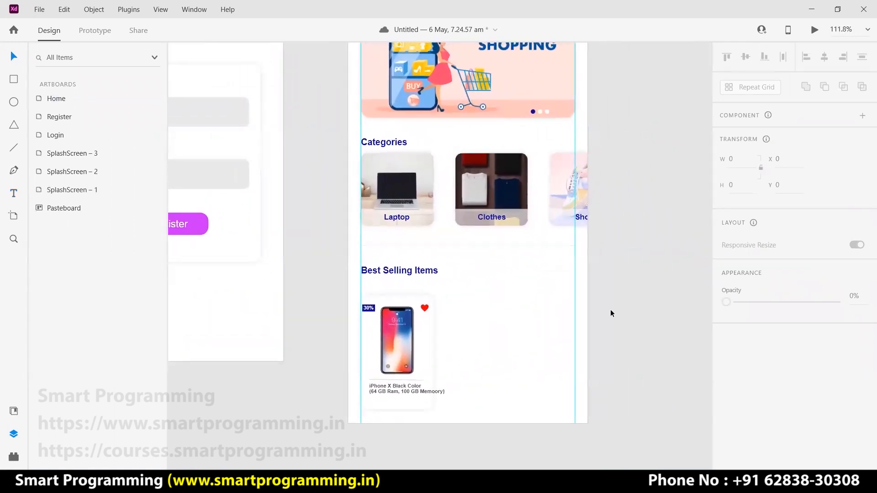
click(413, 390)
double_click(408, 385)
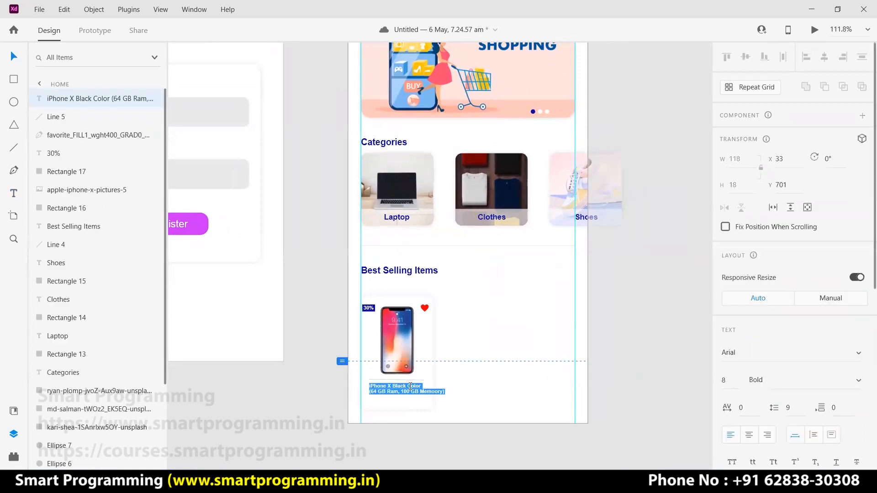
drag(421, 386, 365, 389)
scroll(787, 346, down, 2)
click(727, 316)
text(12)
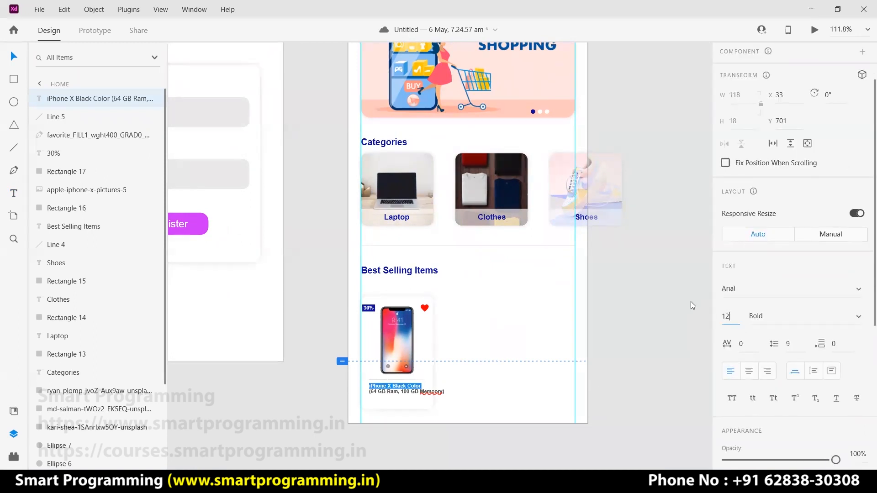
key(Return)
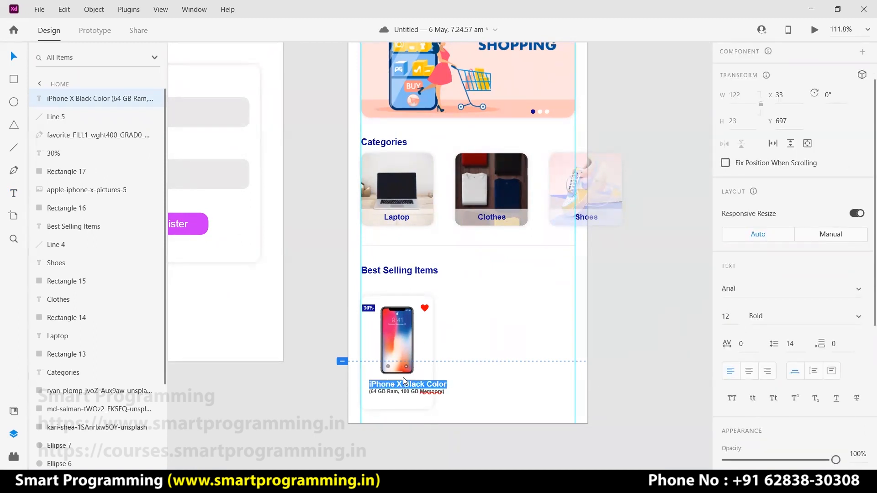
Remove "Black Color" from the product label's first line so it reads "iPhone X".
click(406, 385)
drag(402, 385, 451, 385)
key(BackSpace)
key(Escape)
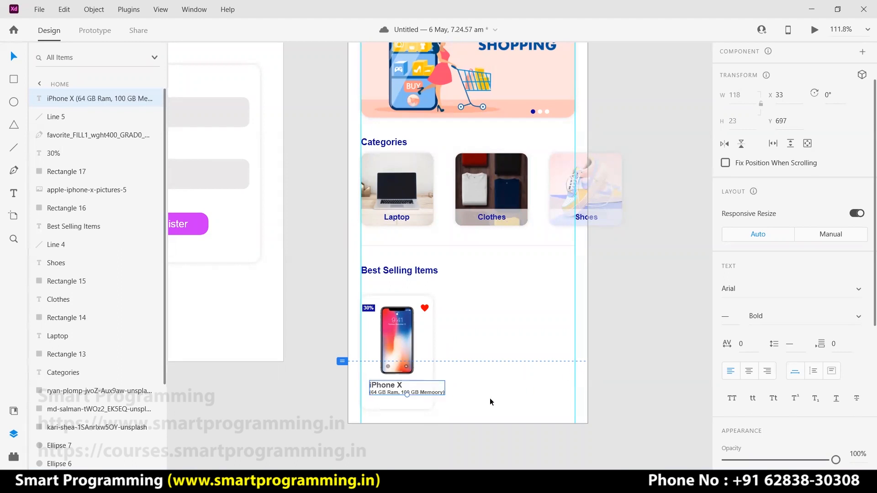
Shorten the second line of the product label to "(64 GB Ram)".
double_click(426, 393)
click(422, 393)
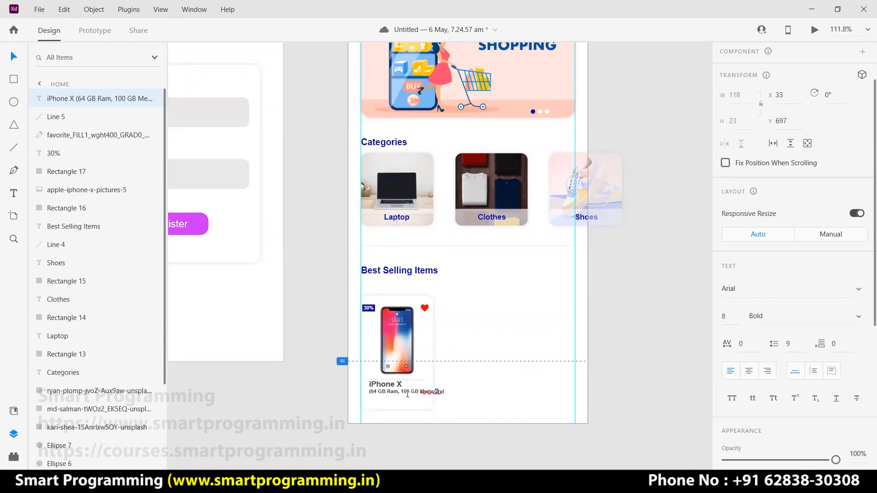
drag(398, 393, 445, 392)
key(BackSpace)
text())
key(Escape)
Draw a polygon about 32 by 28 px beside the product card and turn it into a star with 5 corners and a 55% star ratio.
scroll(454, 336, down, 4)
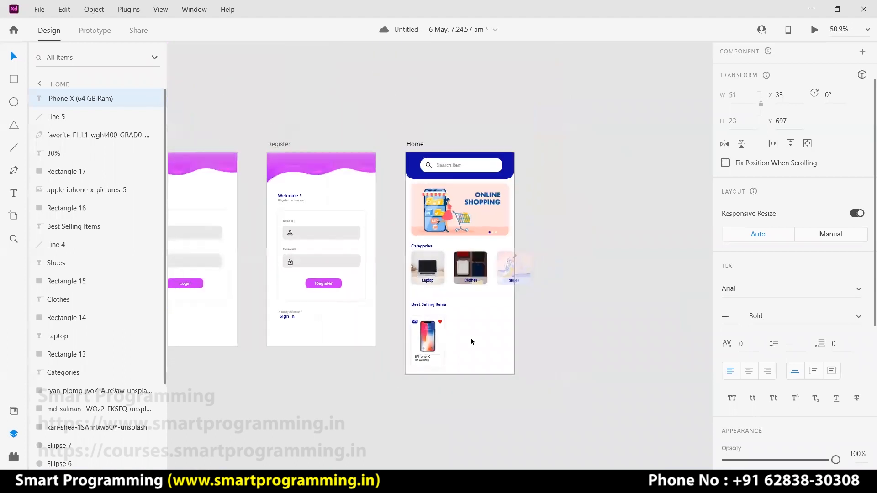
scroll(468, 341, up, 6)
scroll(411, 347, up, 1)
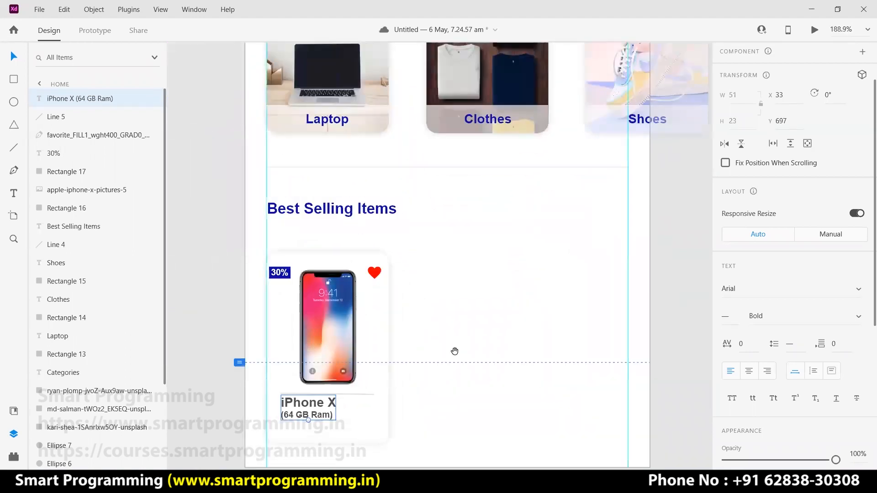
drag(454, 353, 481, 293)
click(627, 396)
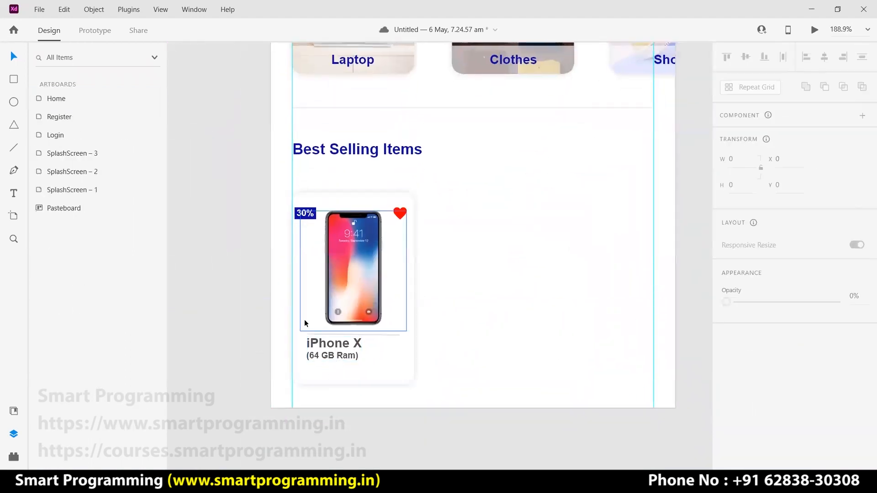
click(15, 128)
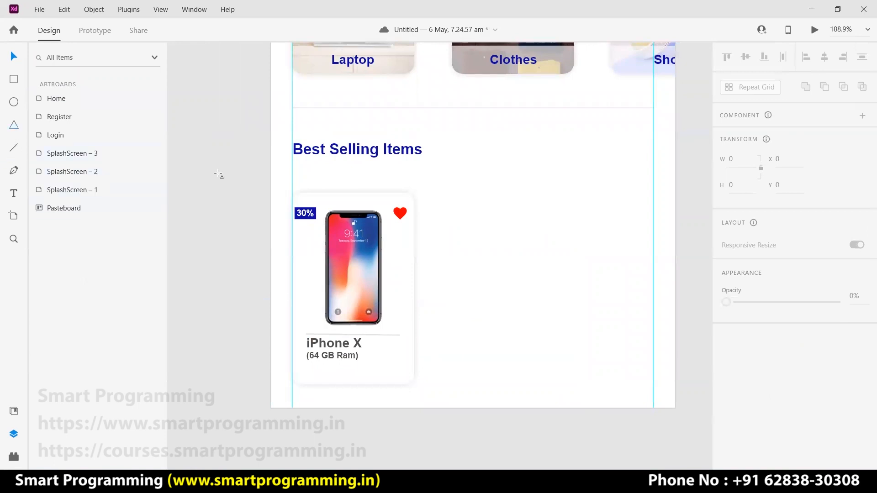
drag(474, 241, 509, 271)
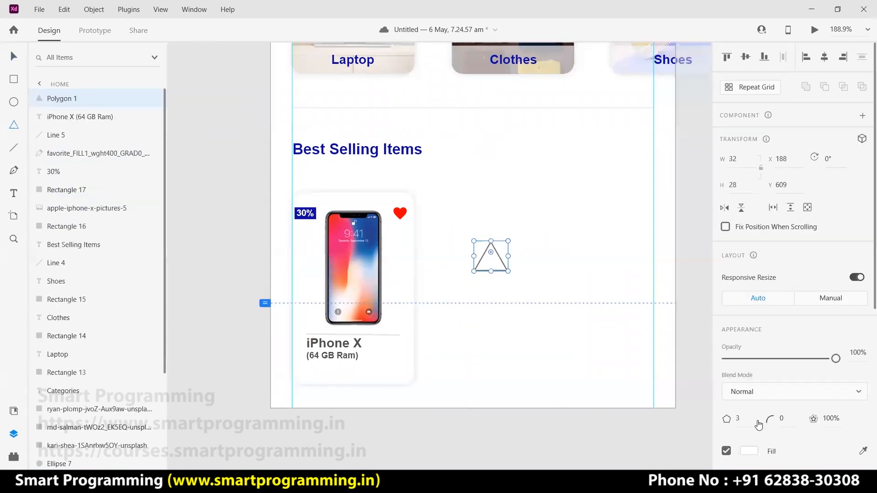
text(5)
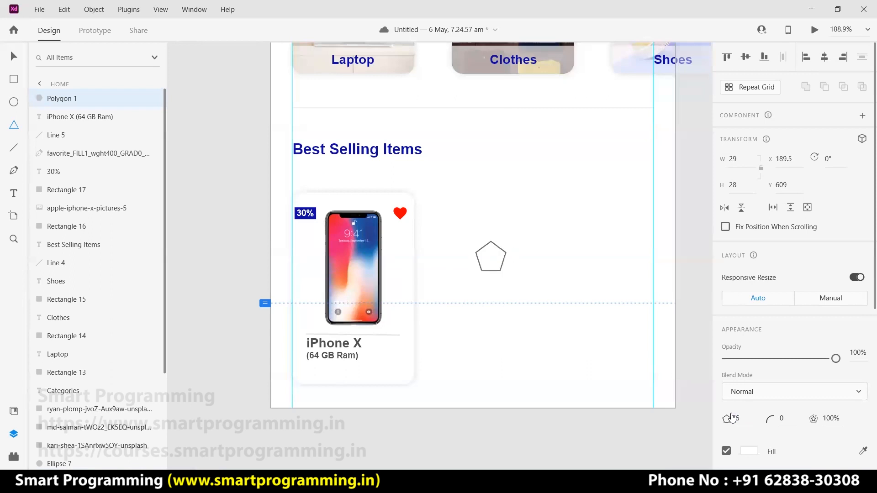
text(v)
drag(496, 248, 495, 252)
scroll(731, 297, down, 4)
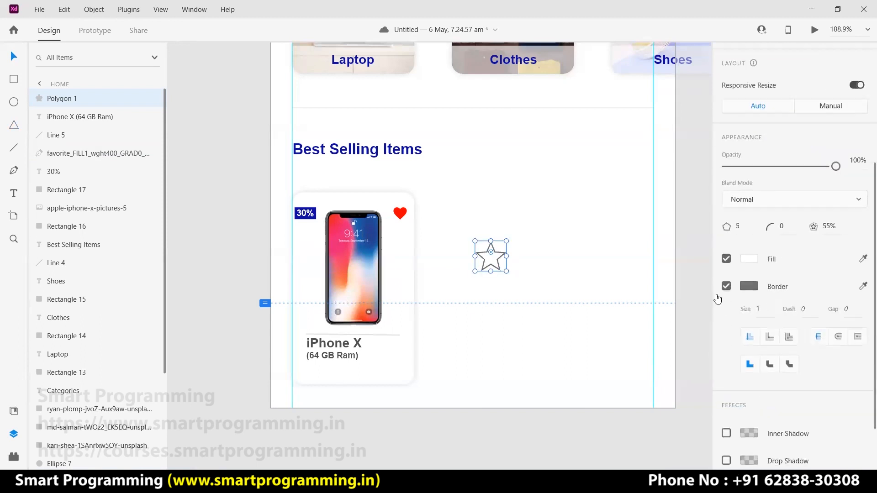
Remove the star's border and fill it with solid orange-yellow #FFBB00.
click(726, 286)
click(746, 277)
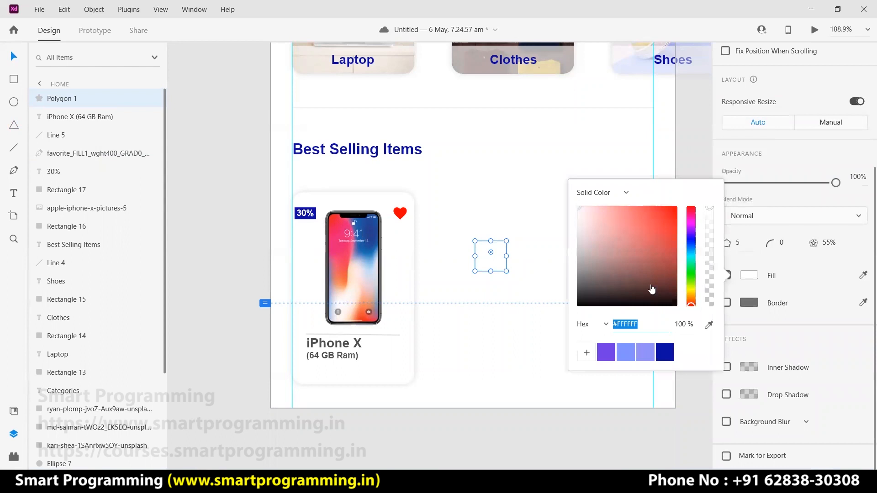
drag(691, 288, 692, 295)
drag(668, 234, 677, 207)
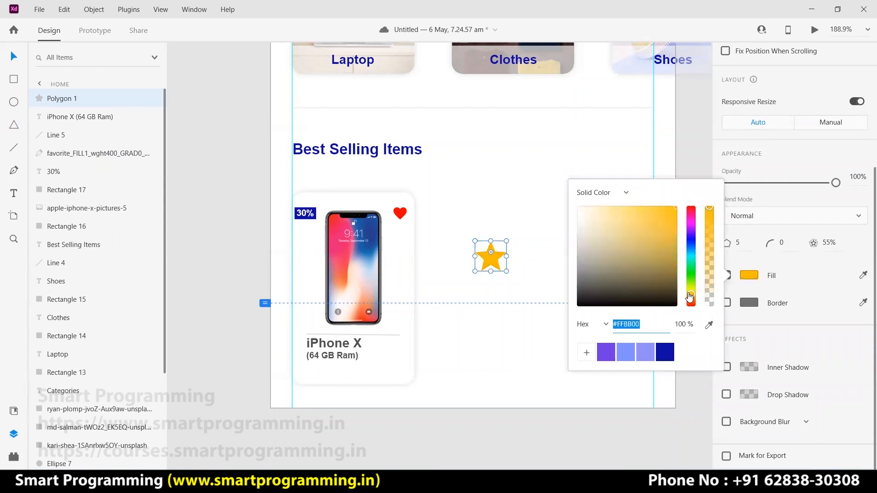
click(610, 170)
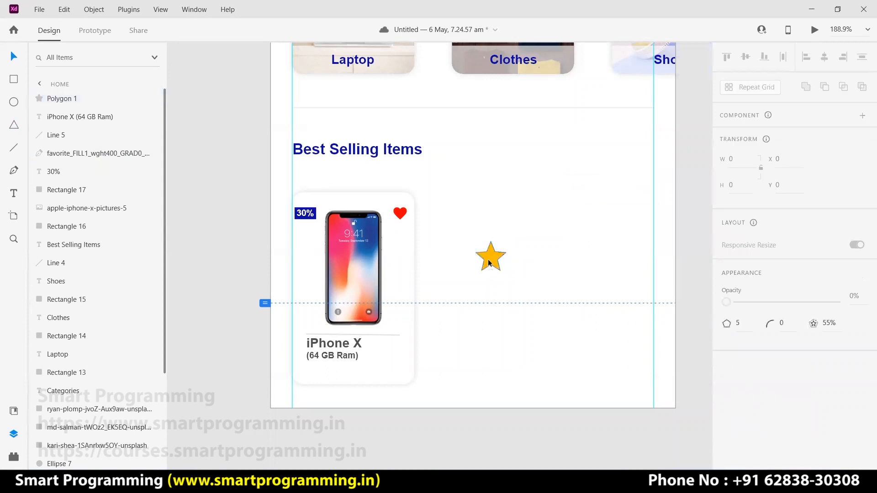
Duplicate the star four times to form an evenly spaced horizontal row of five beside the product card.
click(494, 259)
key(ctrl+d)
drag(508, 261, 645, 256)
key(ctrl+d)
key(ctrl+d)
key(ctrl+d)
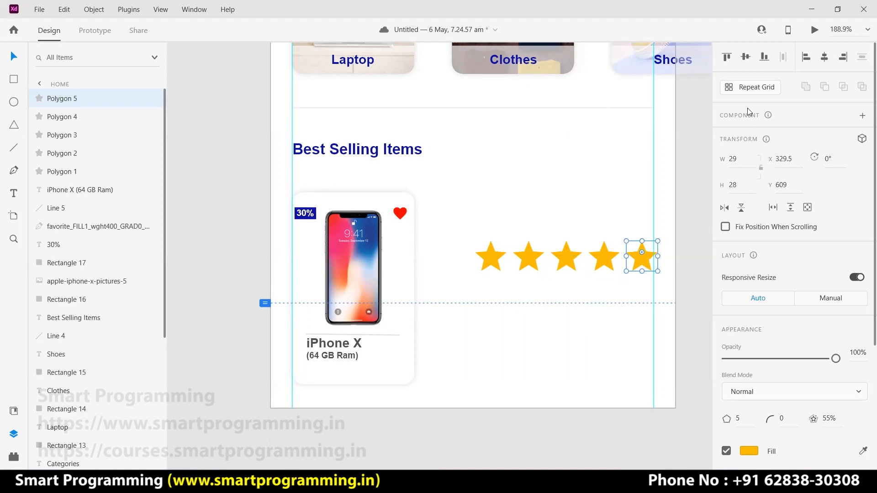
Change the fill of the fifth star in the row to light grey #D6D6D5.
click(749, 452)
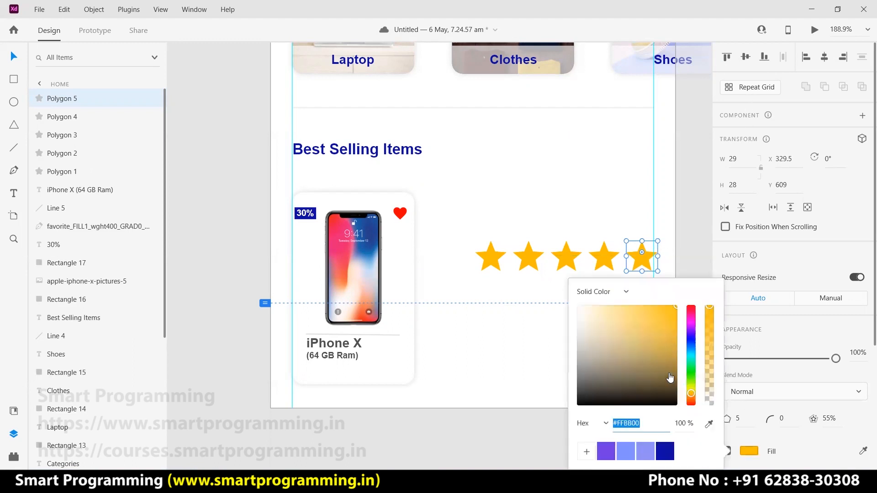
click(579, 323)
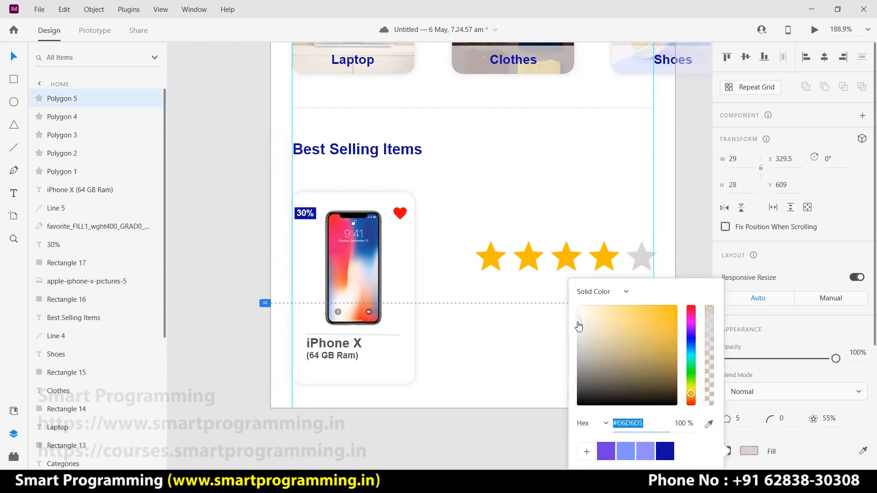
click(693, 238)
click(528, 281)
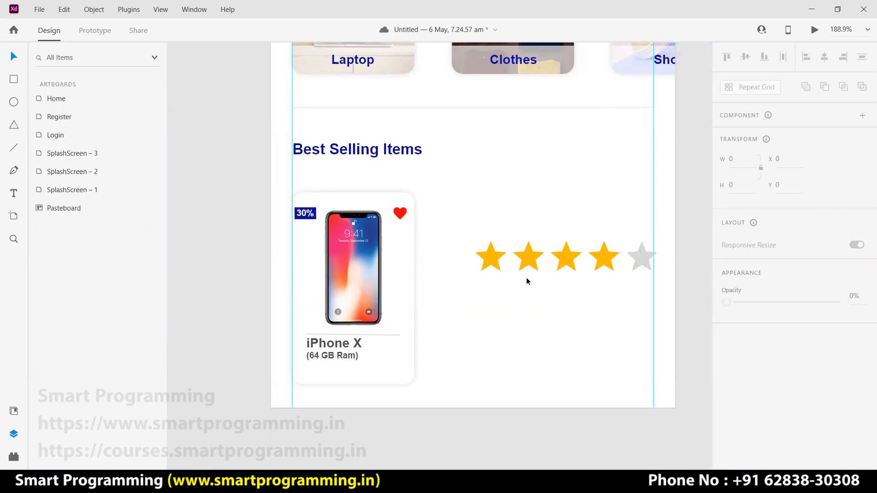
Group the five stars, shrink the group to about 48 by 8 px and place it under the "(64 GB Ram)" line.
drag(472, 239, 645, 281)
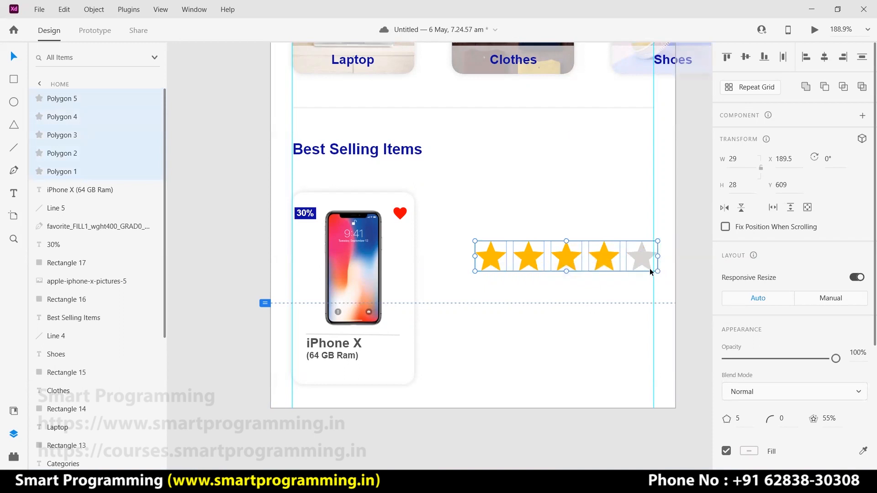
key(ctrl+g)
drag(658, 271, 342, 372)
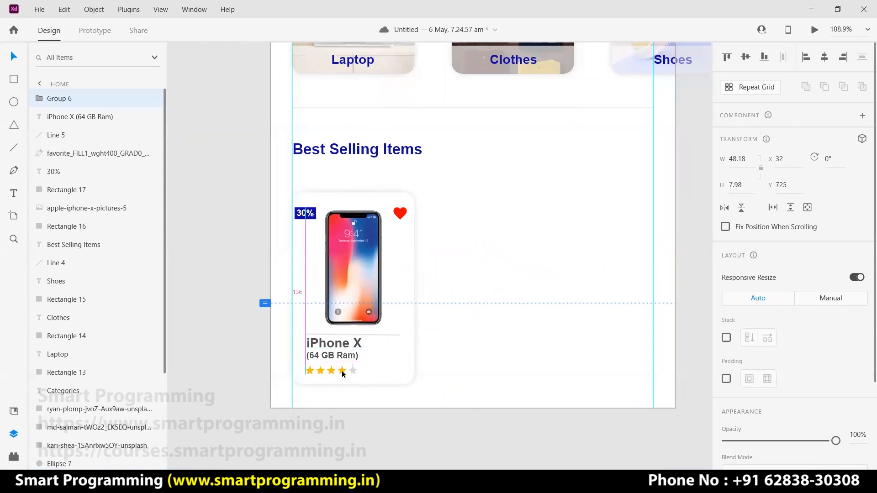
click(422, 360)
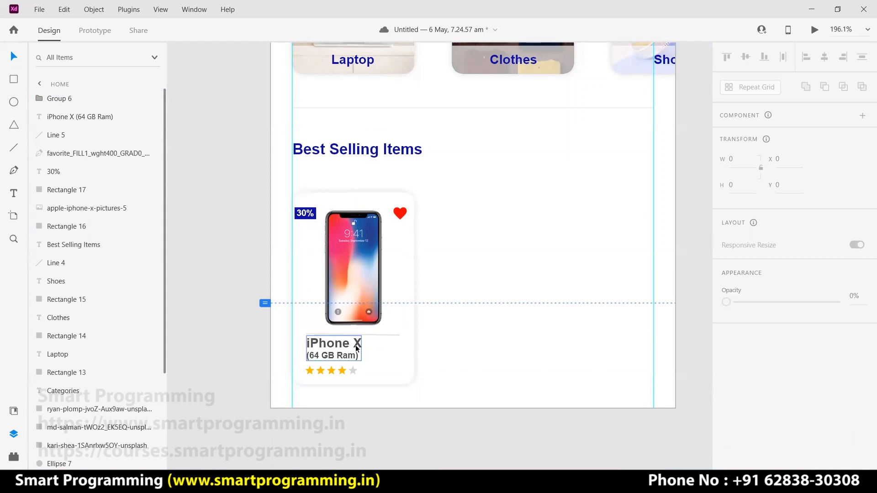
Nudge the product label and the star rating so their left edges line up on the card.
scroll(356, 344, up, 5)
drag(296, 373, 295, 380)
click(286, 417)
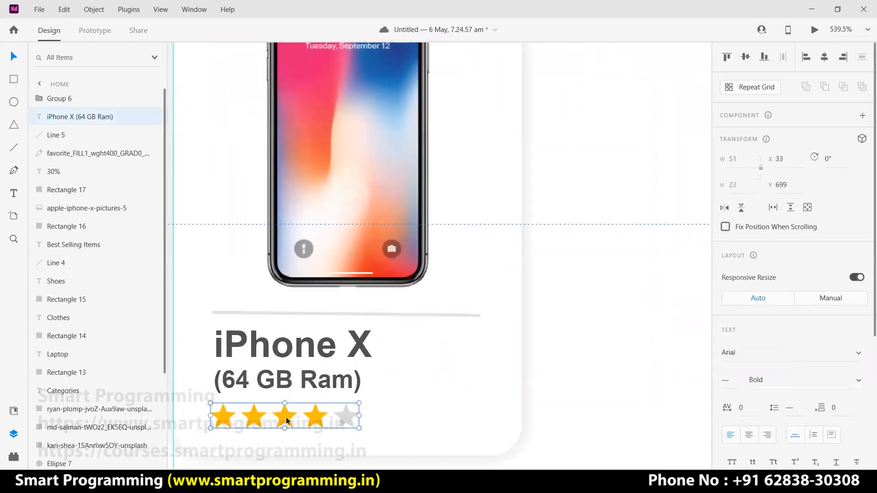
drag(288, 418, 289, 419)
click(578, 345)
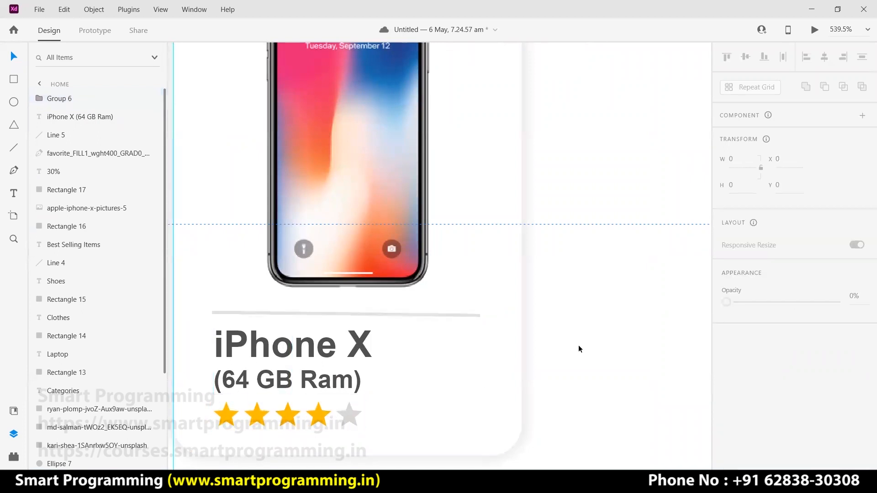
Preview the Home artboard and scroll through the page to check the banner, categories and iPhone card.
key(ctrl+0)
key(ctrl+0)
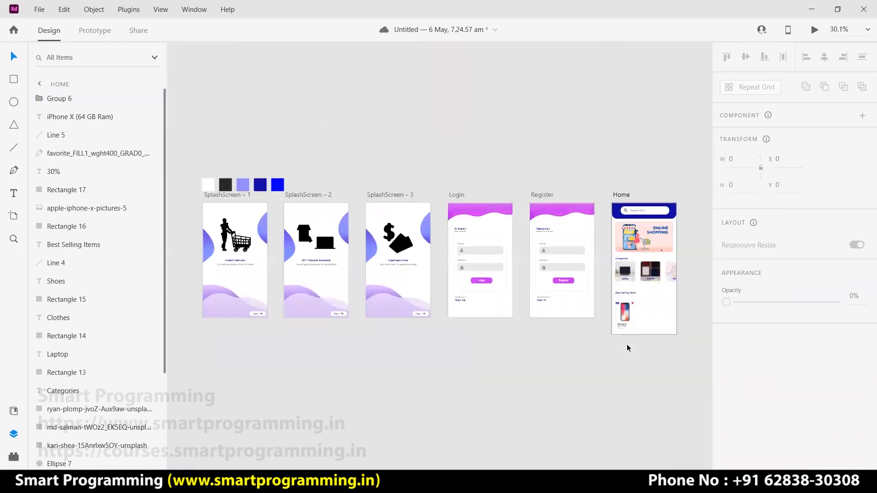
click(626, 196)
click(815, 31)
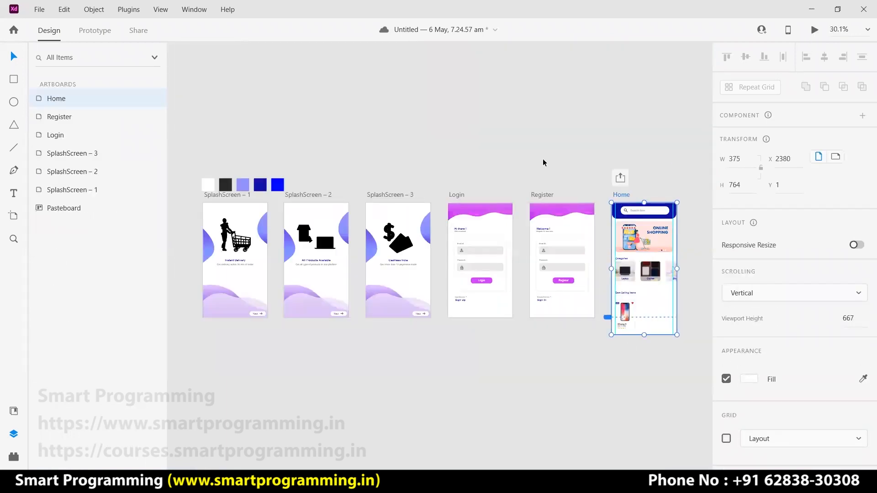
scroll(303, 253, down, 1)
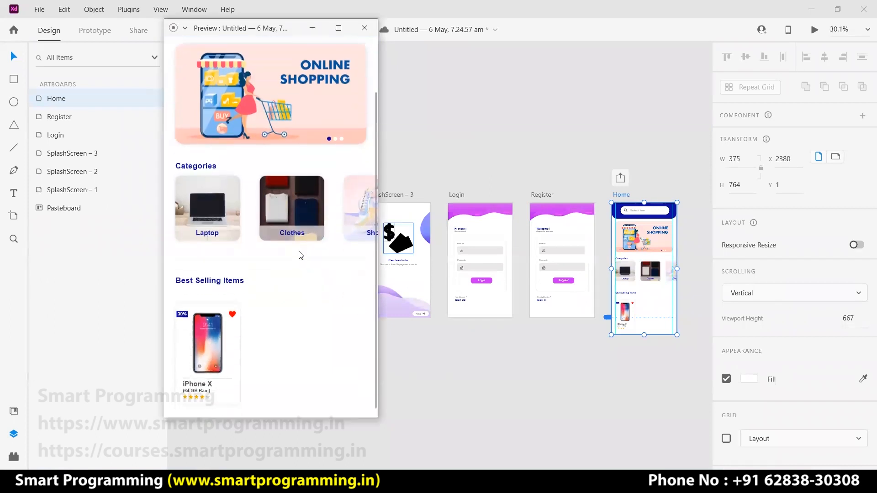
scroll(297, 253, up, 1)
scroll(297, 251, down, 1)
scroll(302, 264, up, 1)
scroll(301, 266, down, 1)
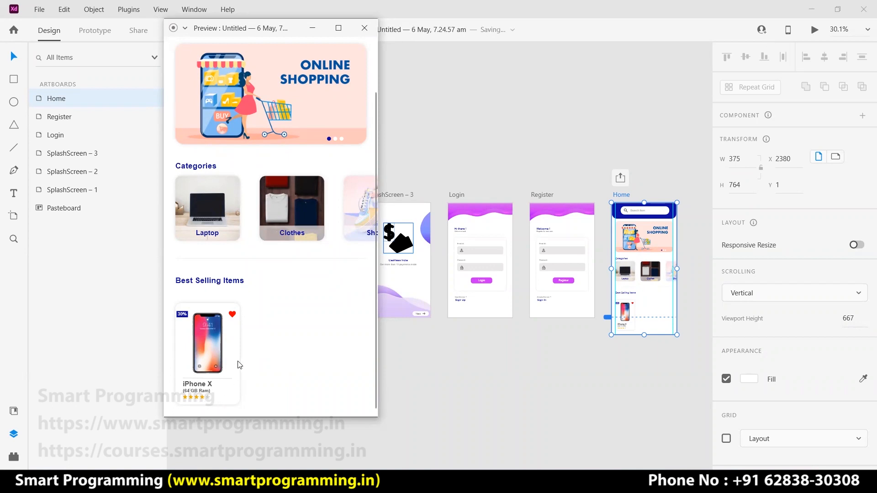
scroll(240, 364, up, 1)
scroll(273, 355, down, 1)
scroll(273, 355, up, 1)
scroll(273, 354, down, 1)
scroll(274, 353, up, 1)
scroll(273, 353, down, 1)
scroll(317, 225, up, 1)
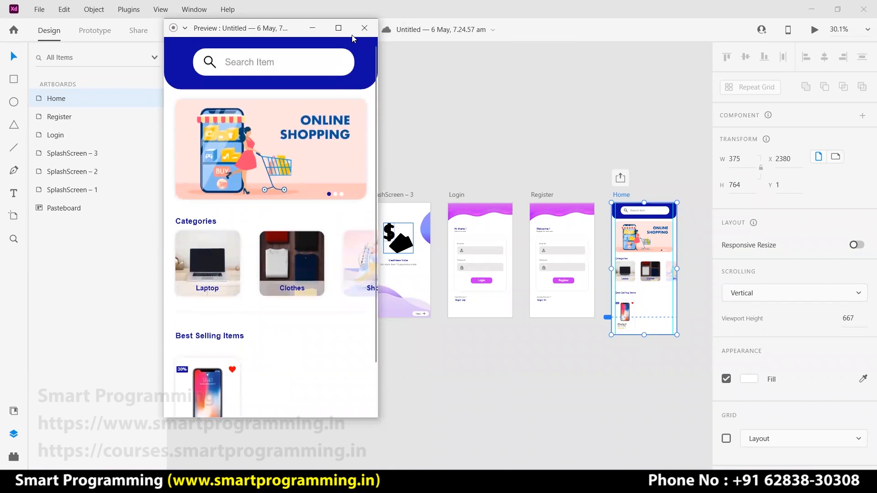
click(365, 28)
click(649, 367)
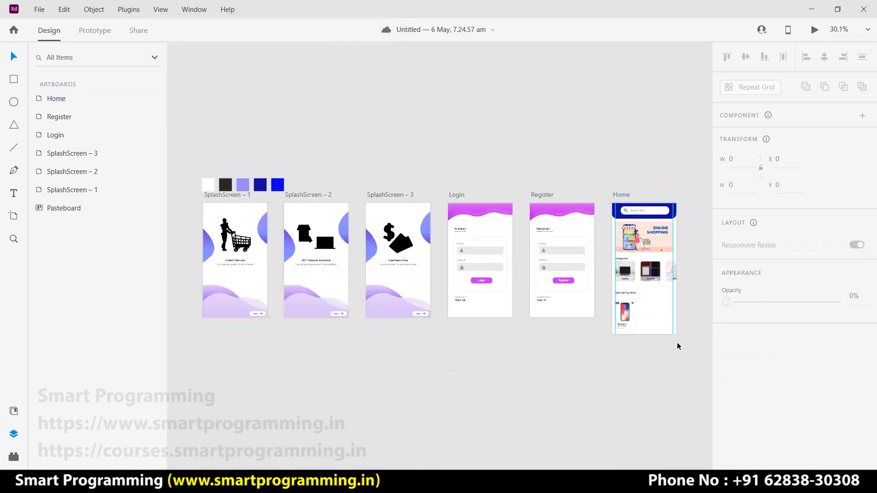
Group all elements of the iPhone X product card into one object.
scroll(667, 338, up, 5)
scroll(644, 338, up, 2)
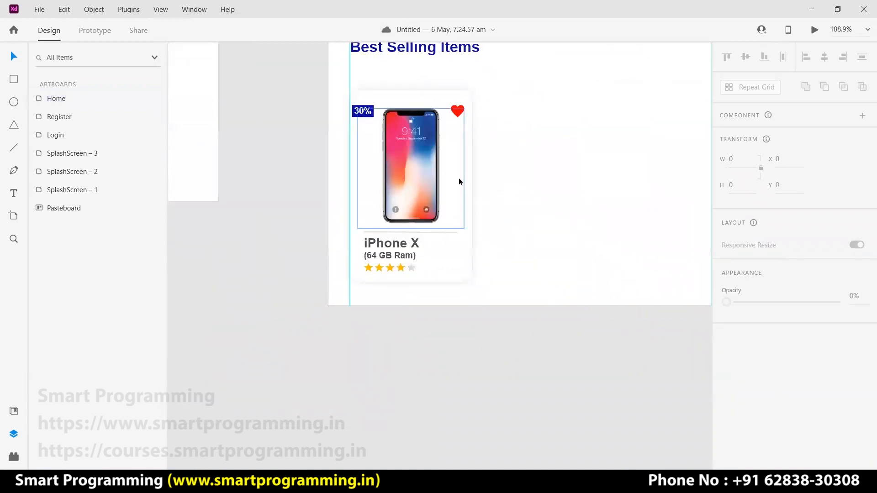
drag(341, 283, 452, 110)
key(ctrl+g)
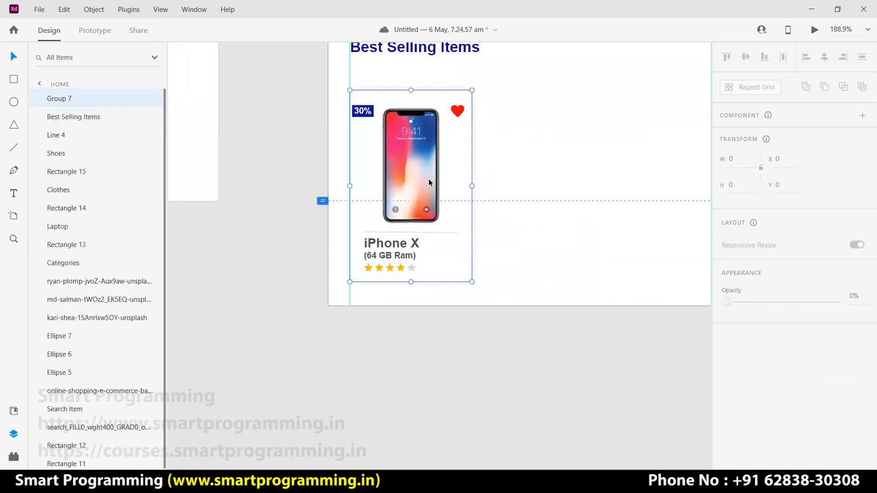
Duplicate the grouped iPhone card twice along the same row, placing the copies at X 168 and X 316.
drag(429, 183, 575, 181)
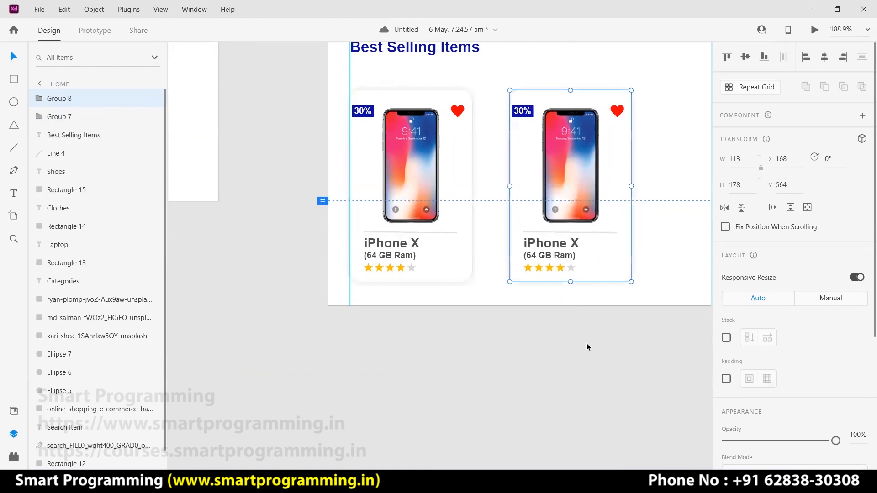
click(620, 348)
drag(628, 349, 480, 356)
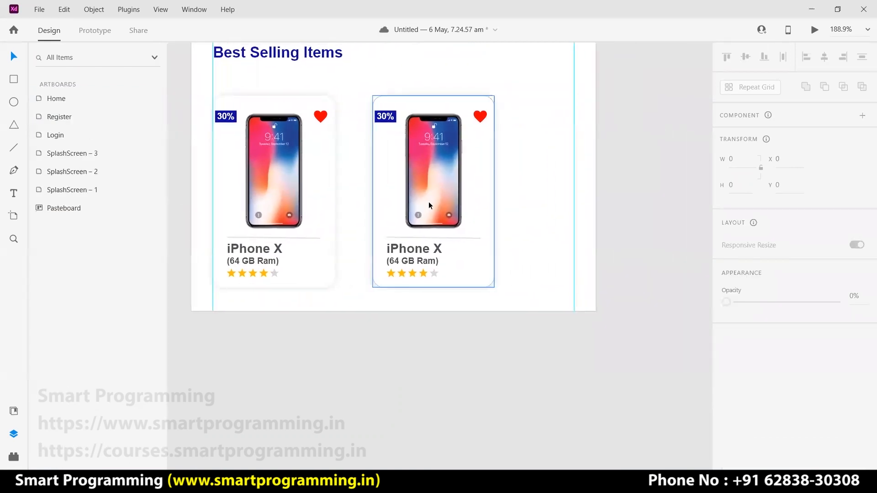
click(430, 205)
drag(451, 174, 604, 171)
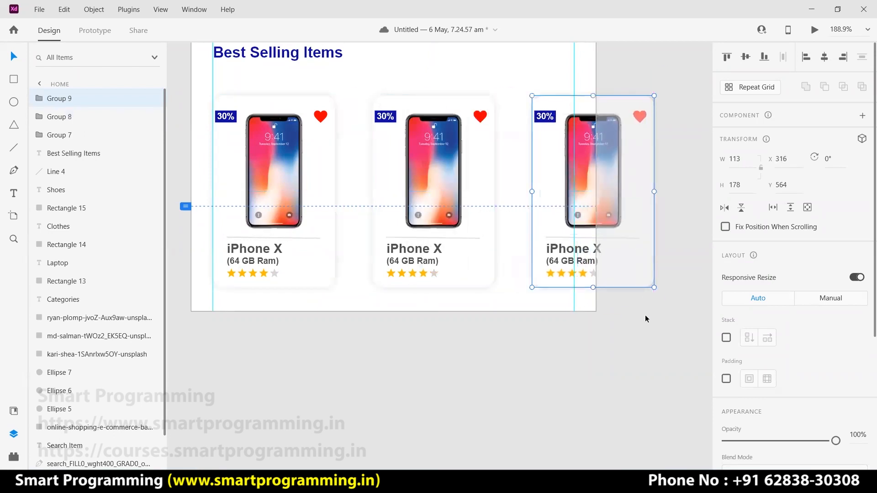
Add a fourth copy of the iPhone card past the artboard's right edge, keeping the row's spacing.
key(space)
drag(644, 352, 483, 356)
drag(436, 197, 471, 201)
key(ctrl+z)
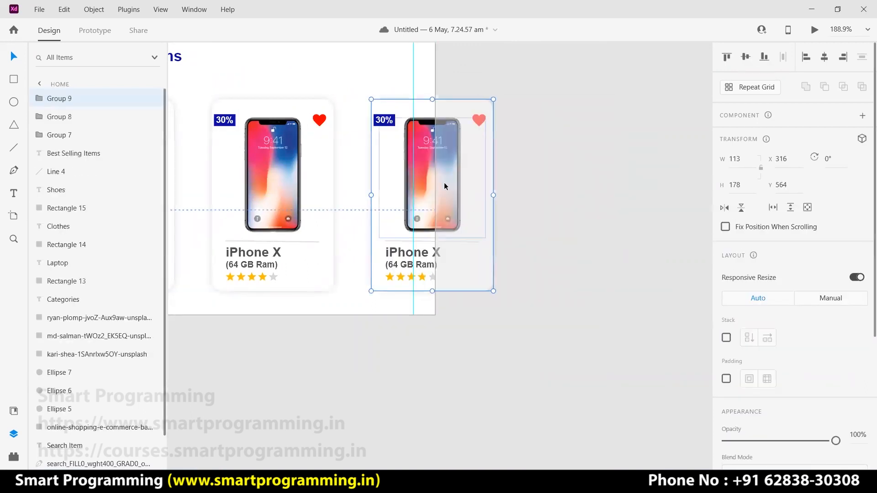
key(ctrl+d)
drag(419, 181, 581, 184)
click(609, 316)
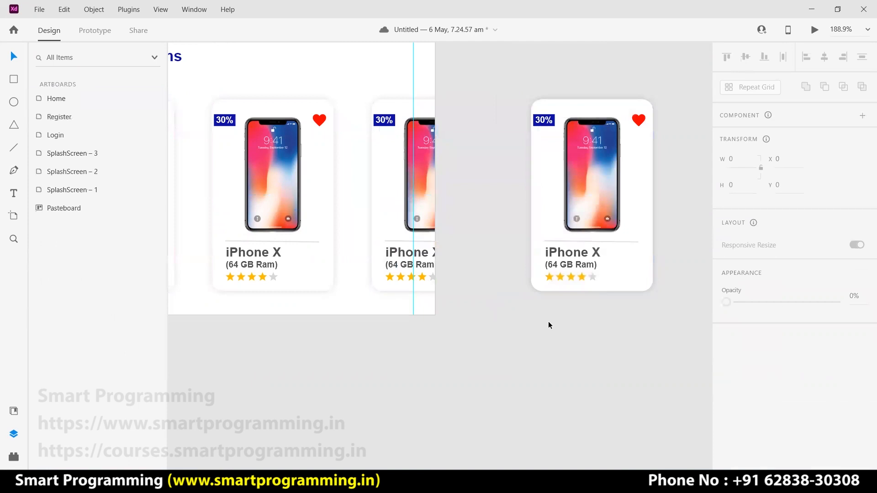
Select all four iPhone cards and turn them into a horizontal scroll group.
scroll(546, 321, down, 5)
drag(598, 319, 333, 244)
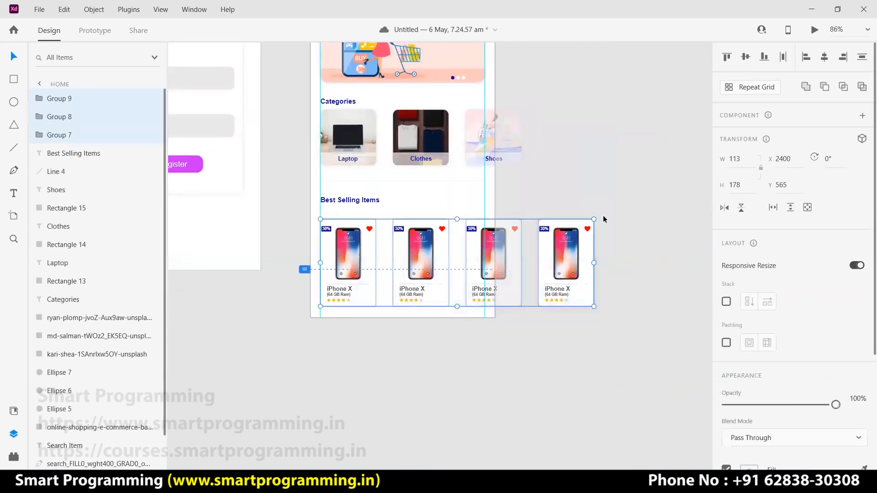
click(774, 208)
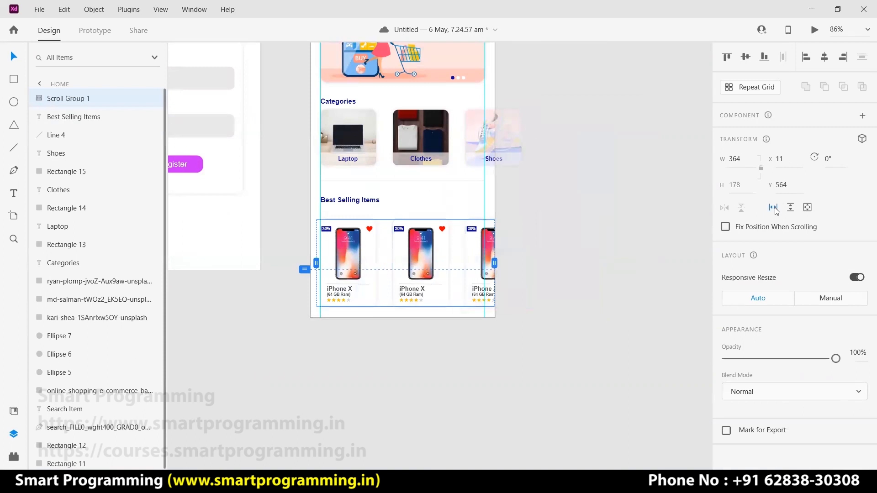
click(555, 146)
Group the Laptop category's image, label strip and caption.
drag(293, 139, 525, 156)
click(286, 132)
drag(290, 130, 373, 176)
click(298, 159)
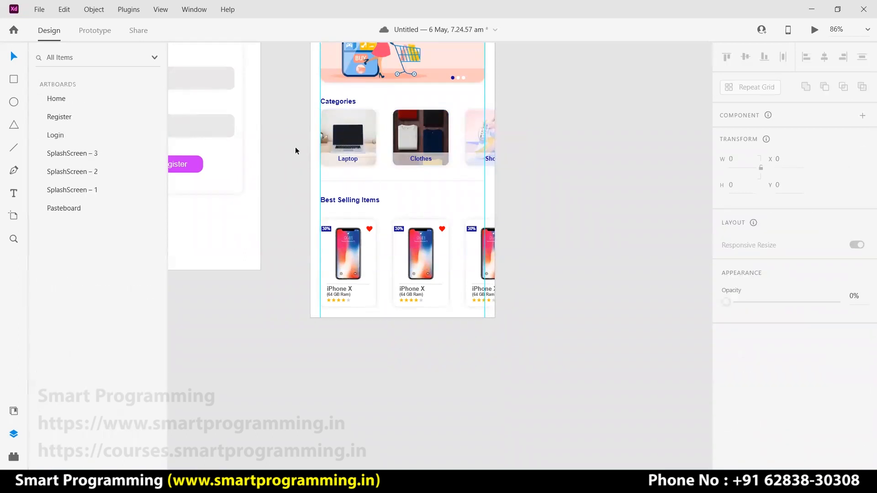
drag(297, 124, 357, 163)
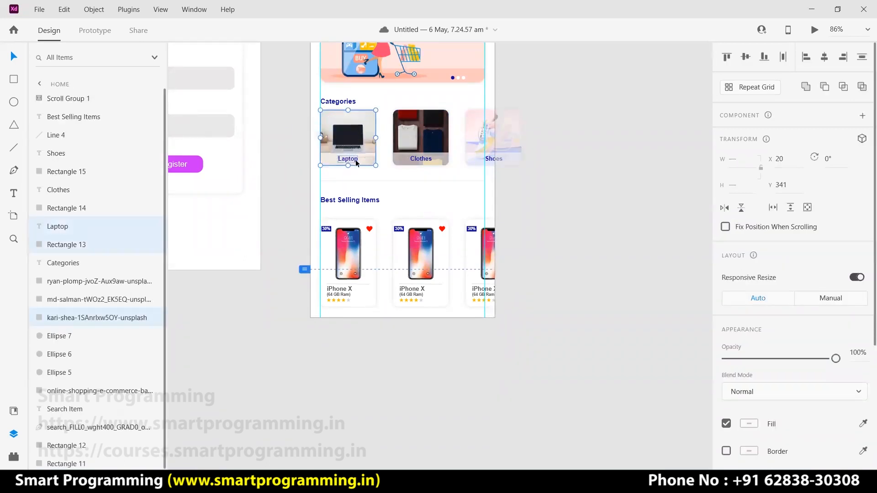
key(ctrl+g)
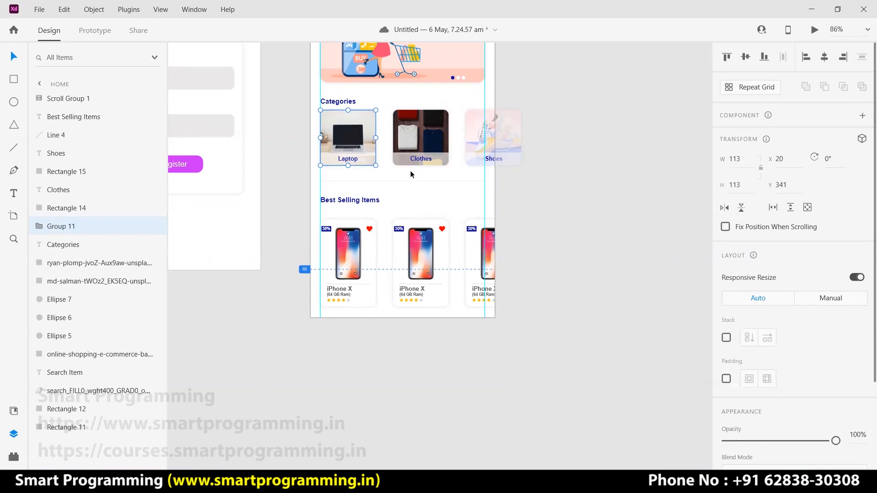
Group the Clothes category's elements and the Shoes category's elements into separate groups.
drag(411, 174, 434, 126)
key(ctrl+g)
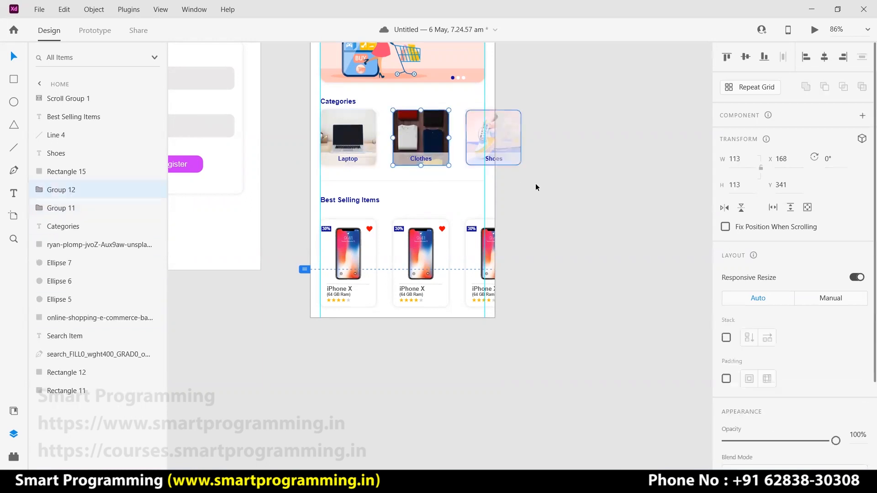
click(550, 151)
drag(493, 166, 485, 168)
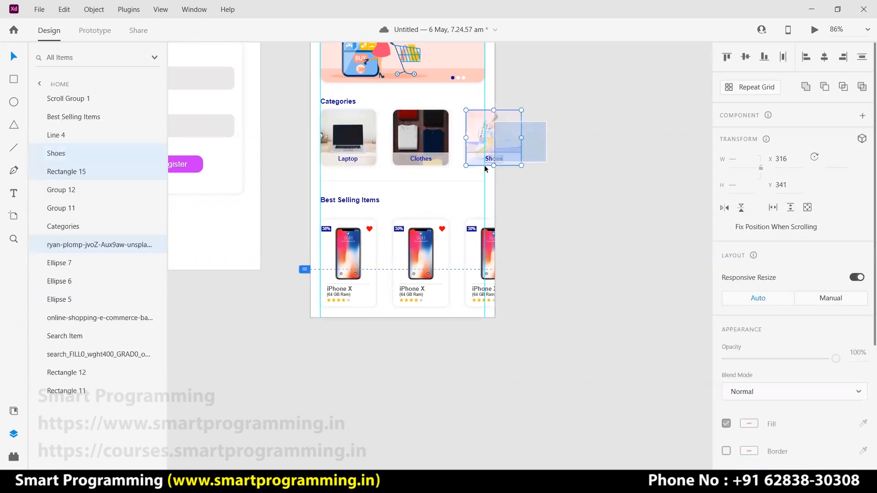
key(ctrl+g)
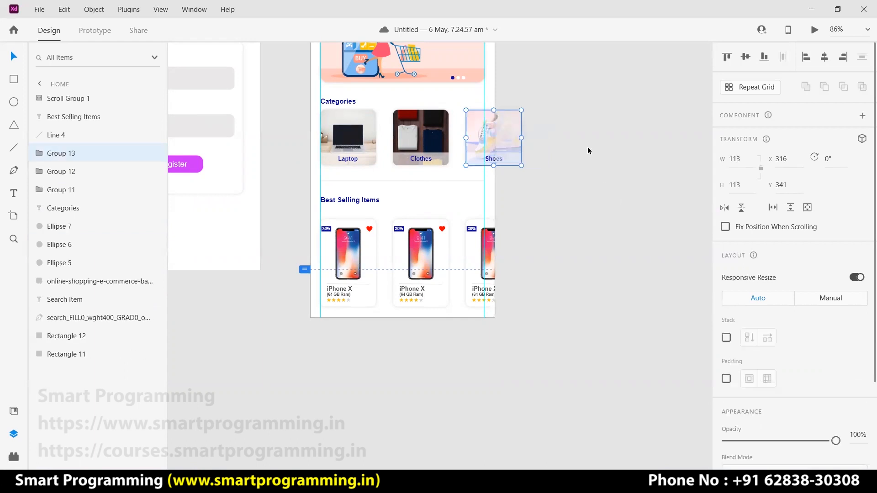
Turn the Laptop, Clothes and Shoes category groups into a horizontal scroll group.
click(569, 130)
drag(570, 131, 319, 152)
click(773, 207)
click(561, 208)
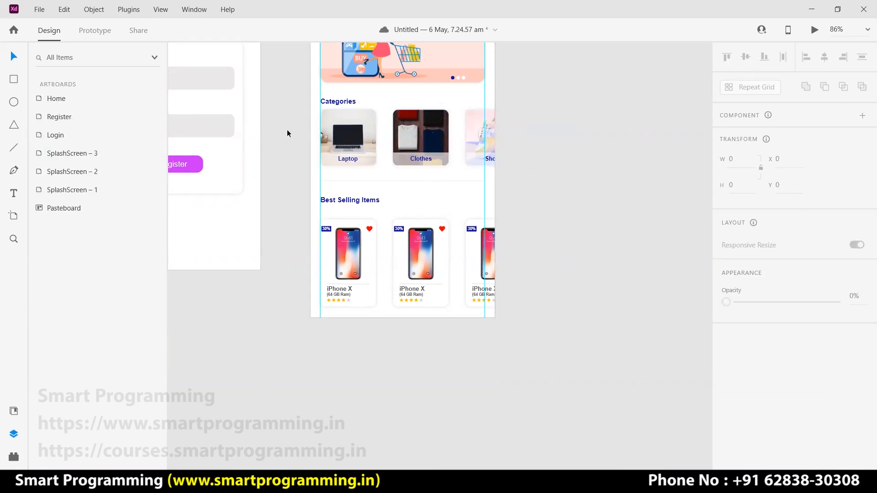
Select the whole Home artboard.
click(311, 142)
scroll(551, 159, up, 1)
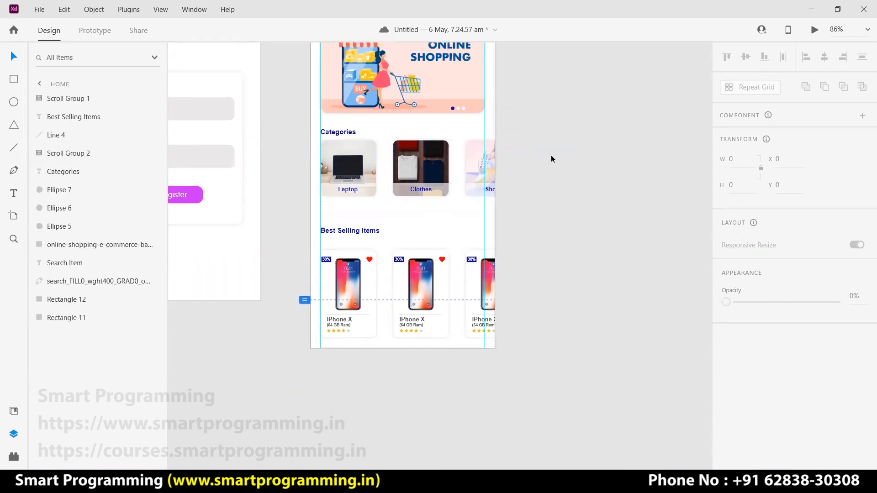
scroll(551, 159, up, 3)
click(321, 47)
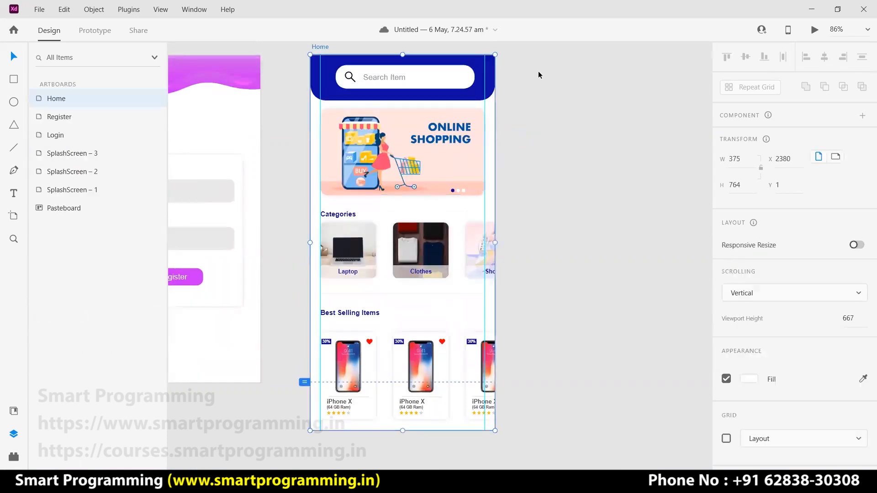